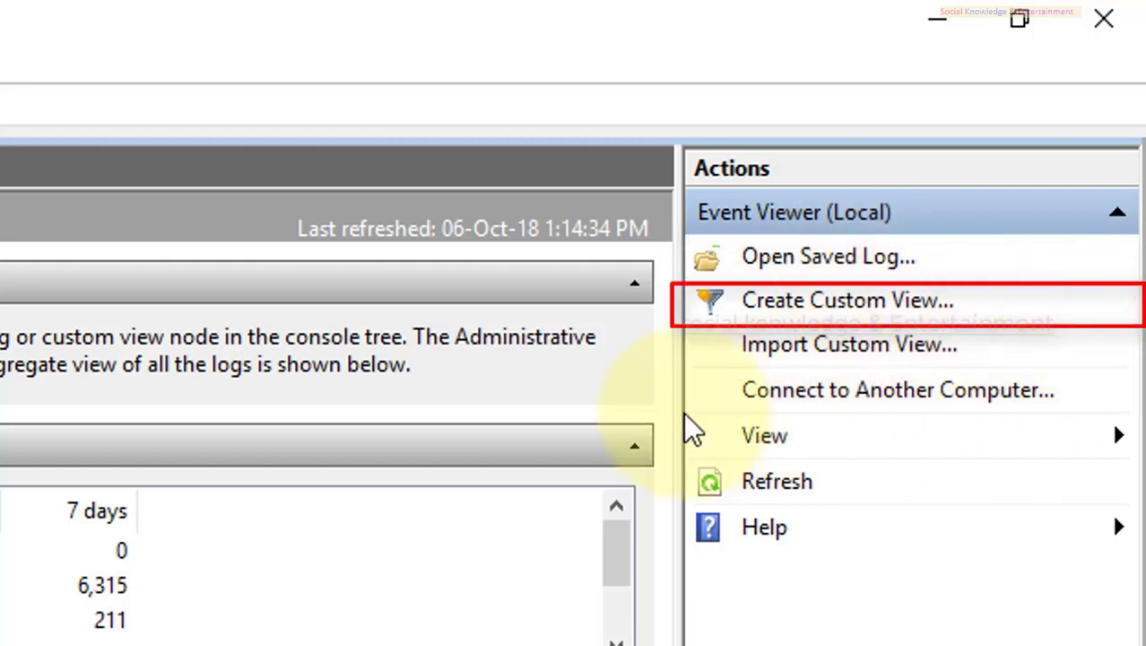
Look over the Create Custom View and Import Custom View dialogs, closing both without creating or importing a view
drag(684, 412, 8, 410)
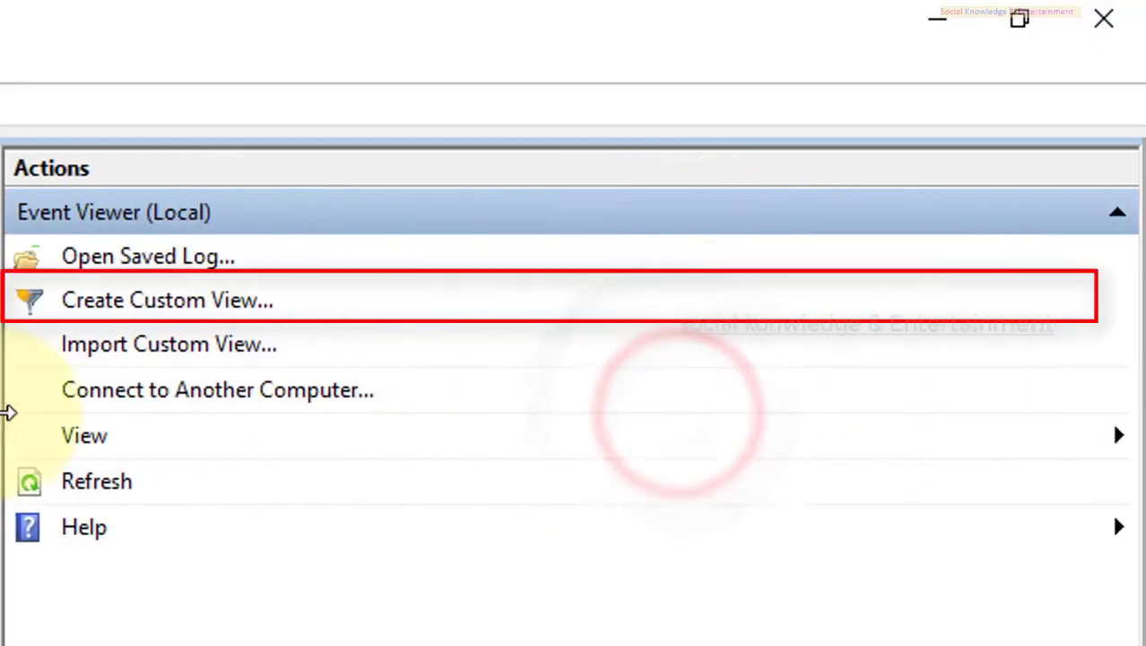
click(177, 309)
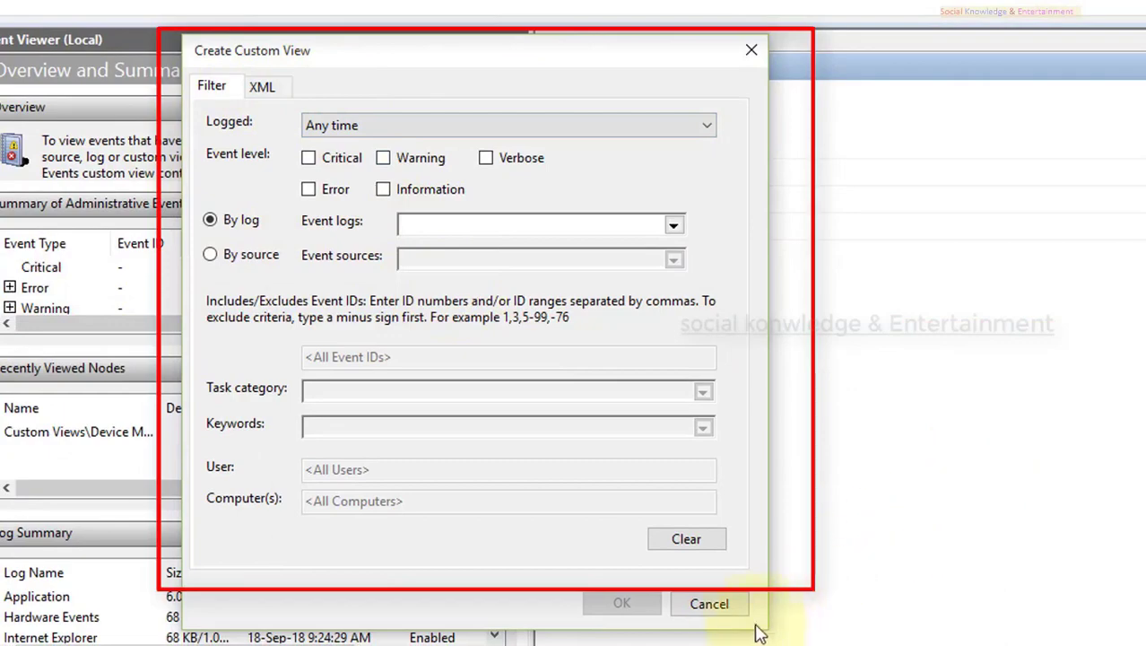
click(723, 608)
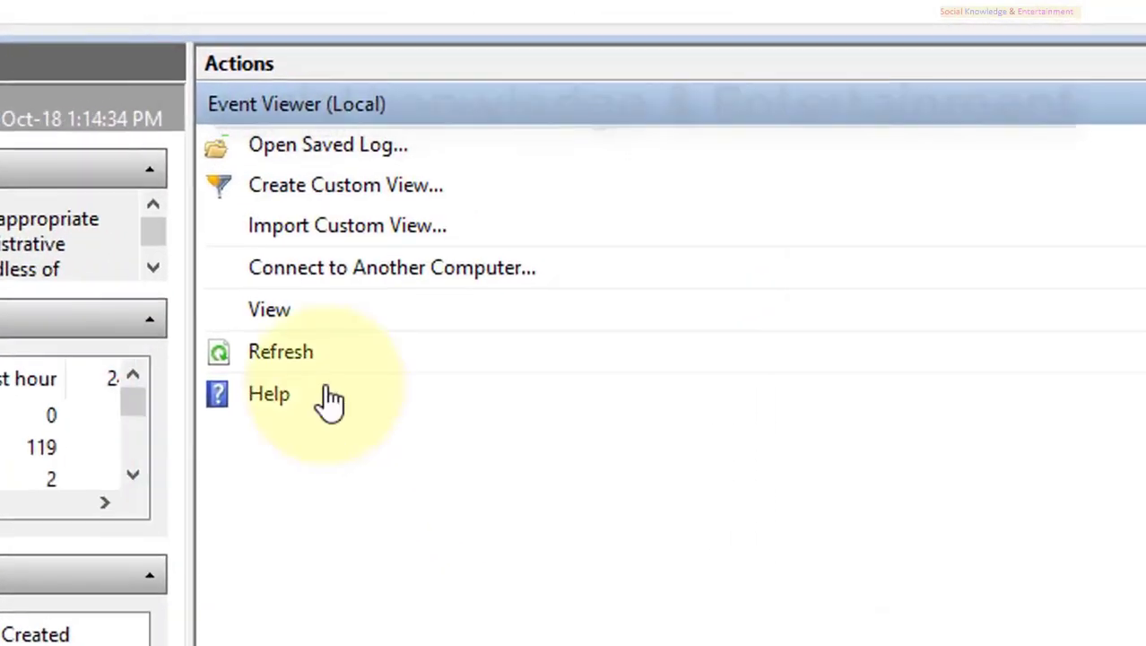
click(588, 118)
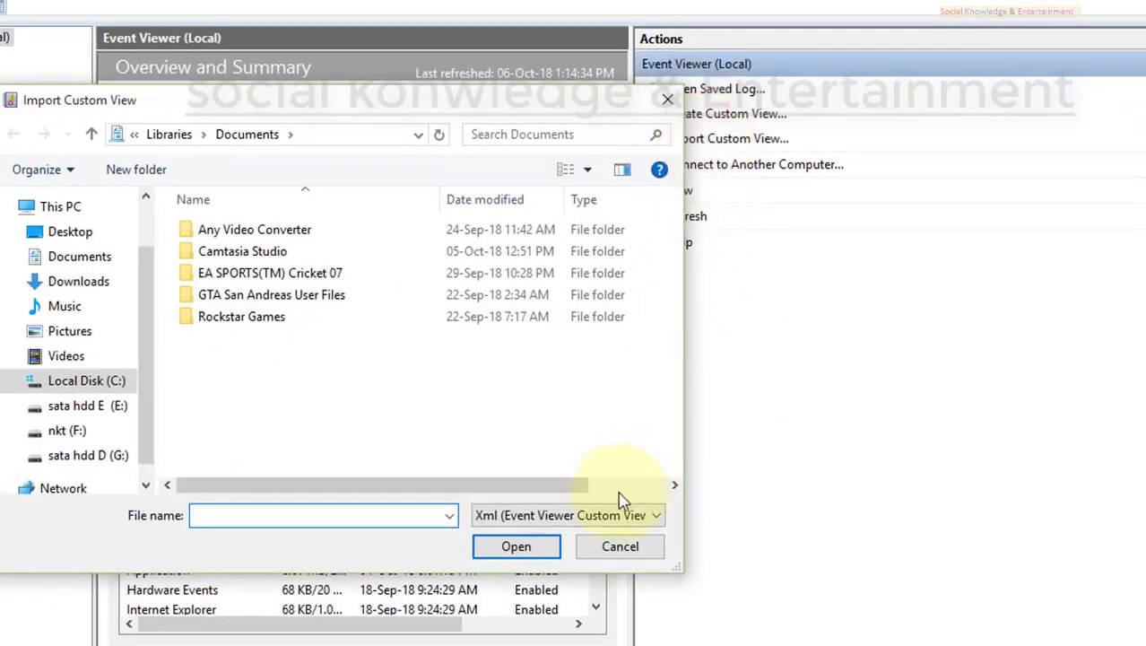
click(601, 555)
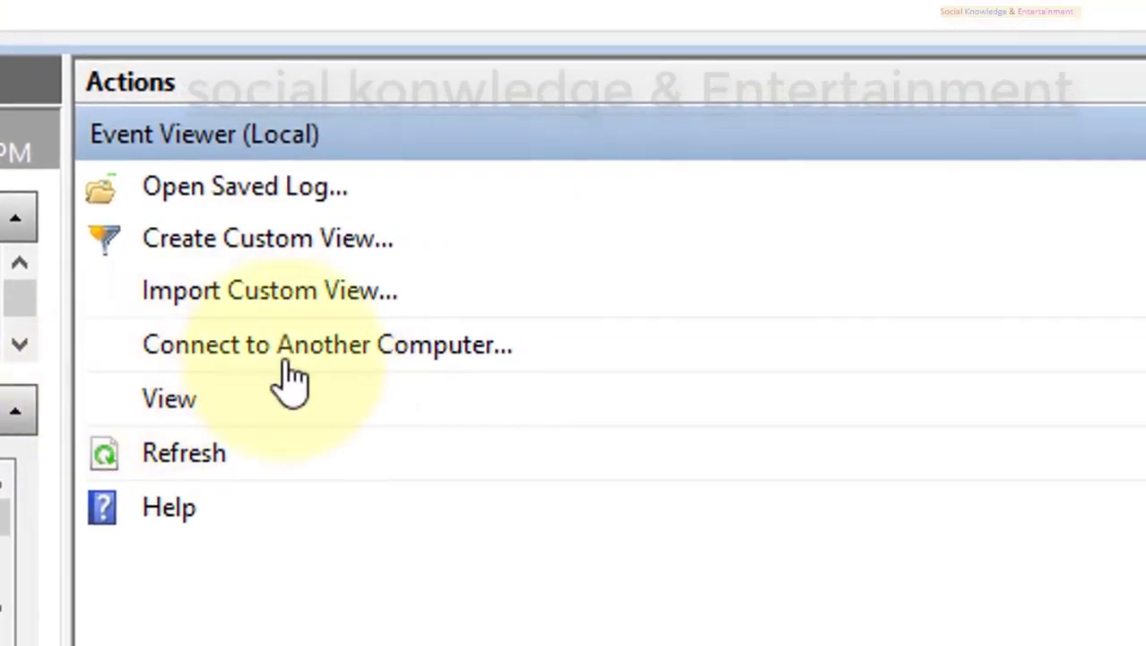
Search the WORKGROUP location for another computer to connect to, and cancel the connection
click(369, 350)
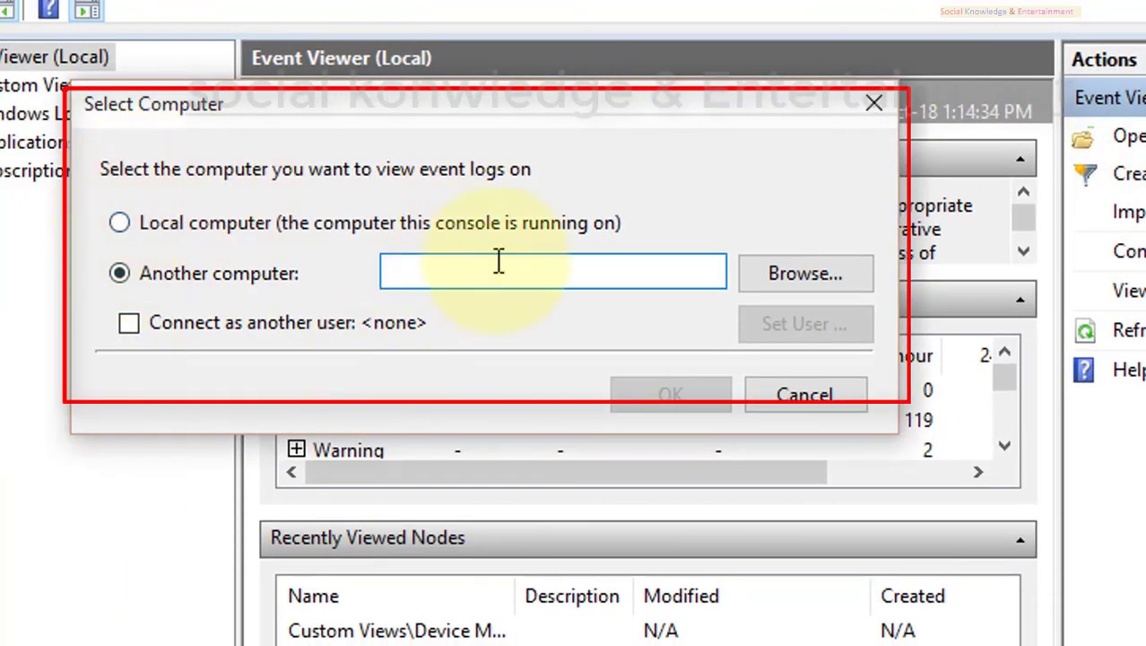
click(801, 274)
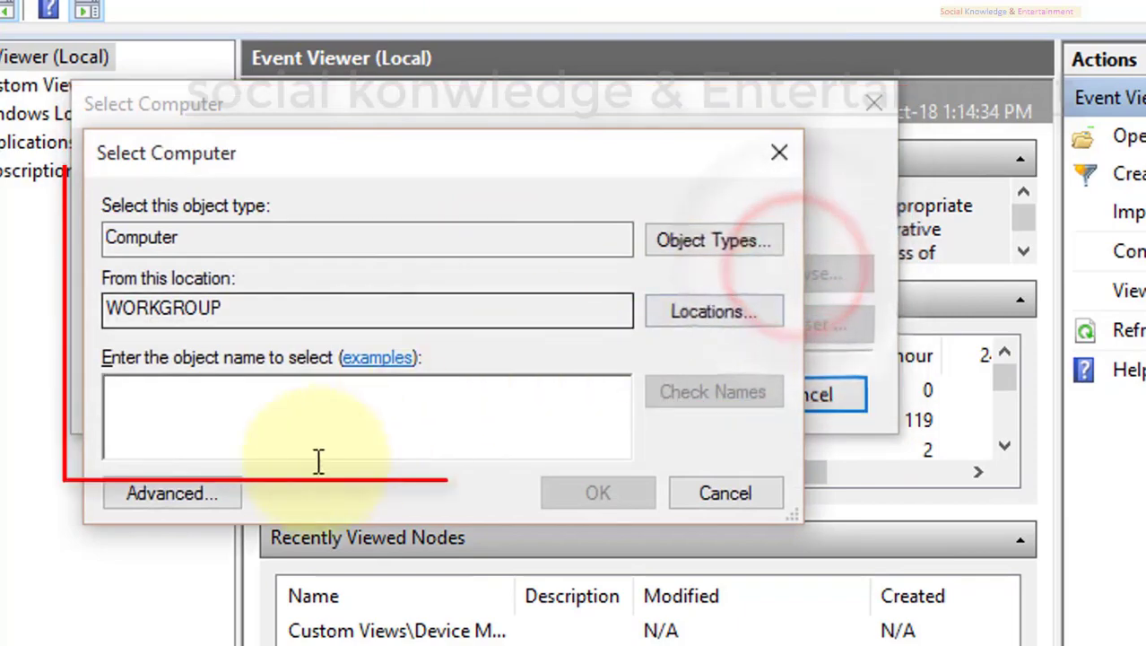
click(168, 491)
click(843, 467)
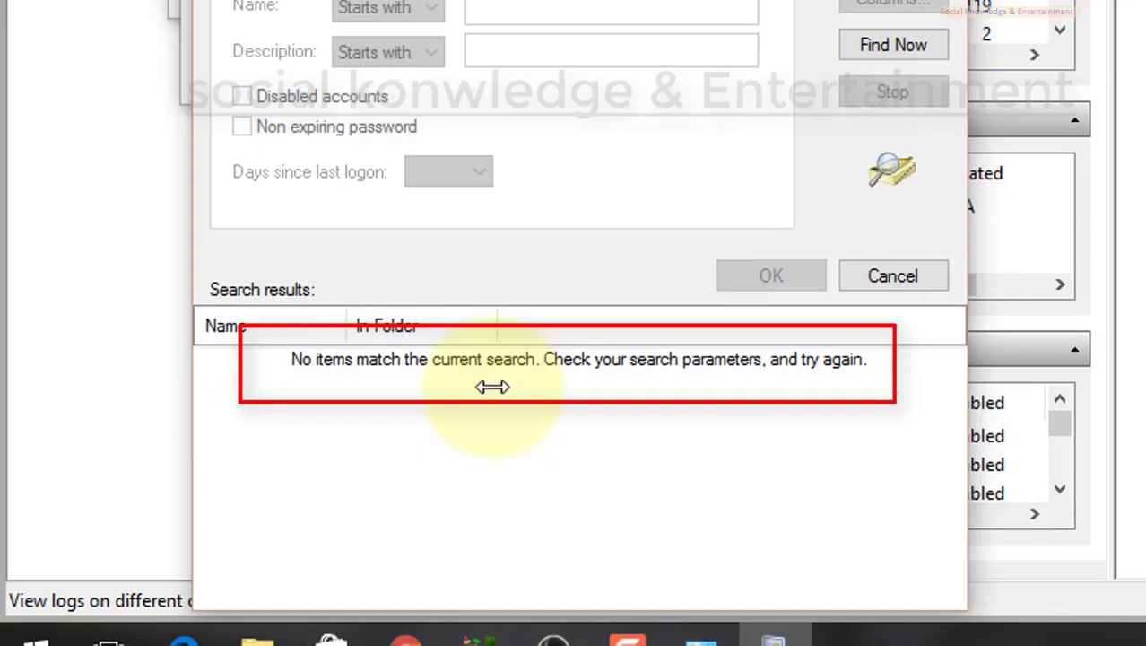
click(875, 285)
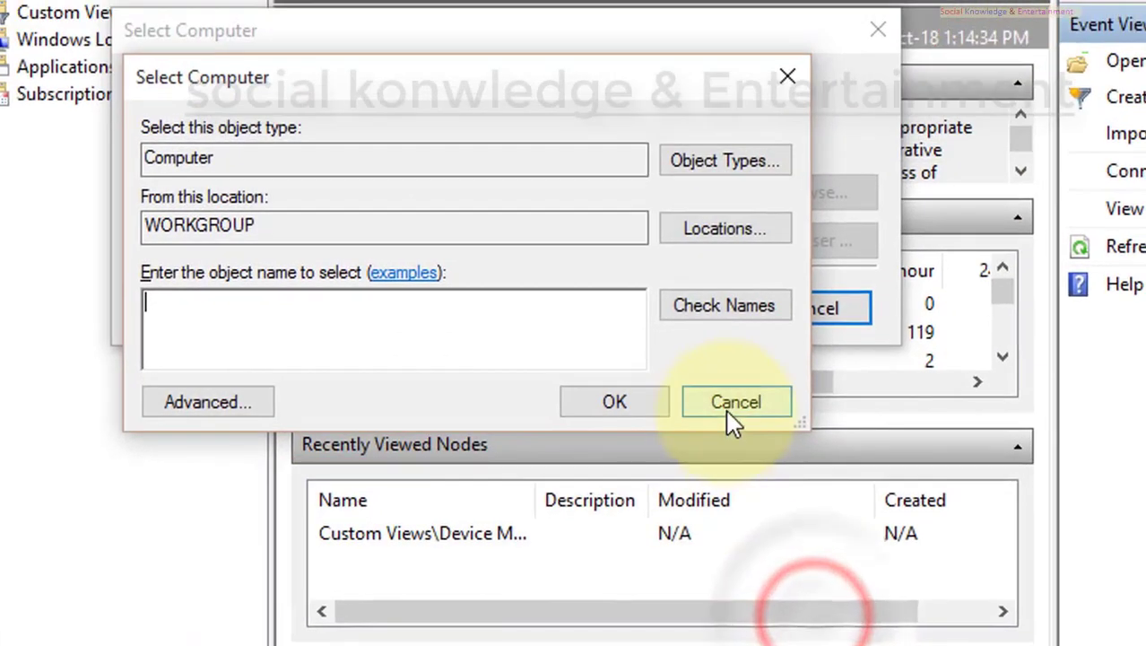
click(739, 405)
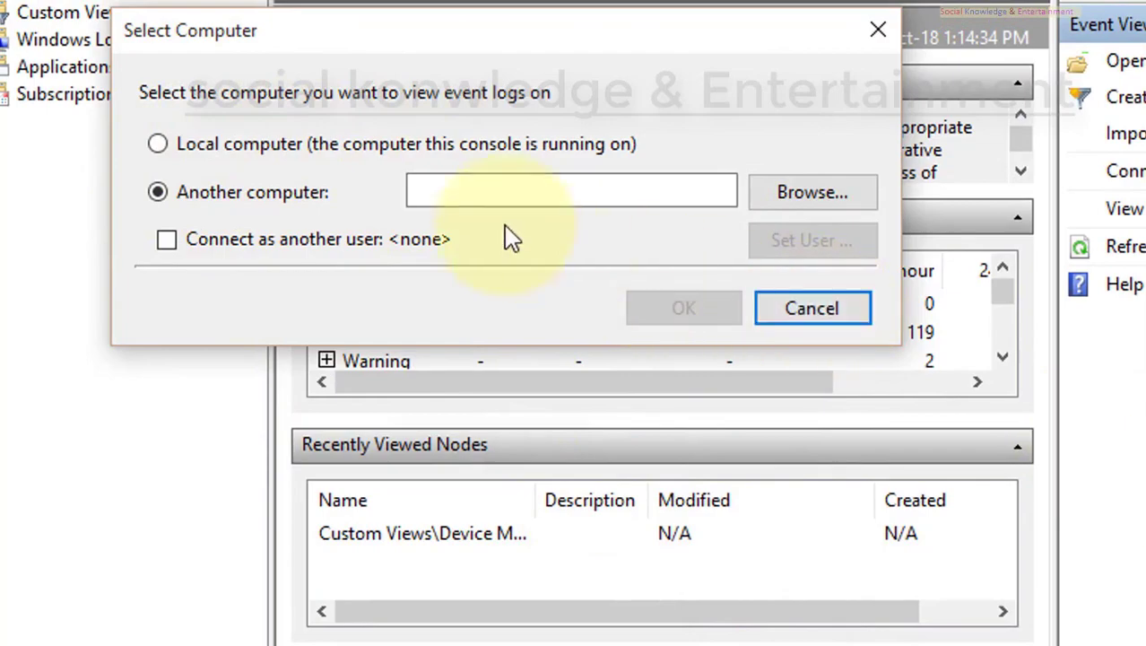
click(289, 143)
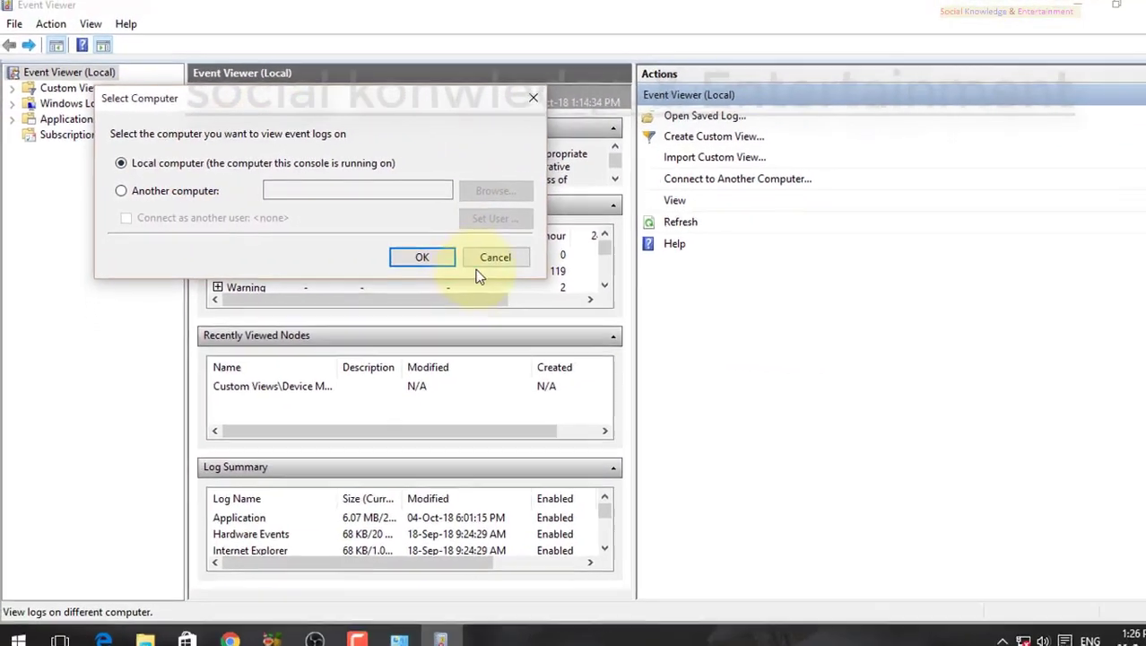
click(484, 260)
Refresh the Event Viewer (Local) overview and narrow the Actions pane to enlarge the summary area
click(704, 203)
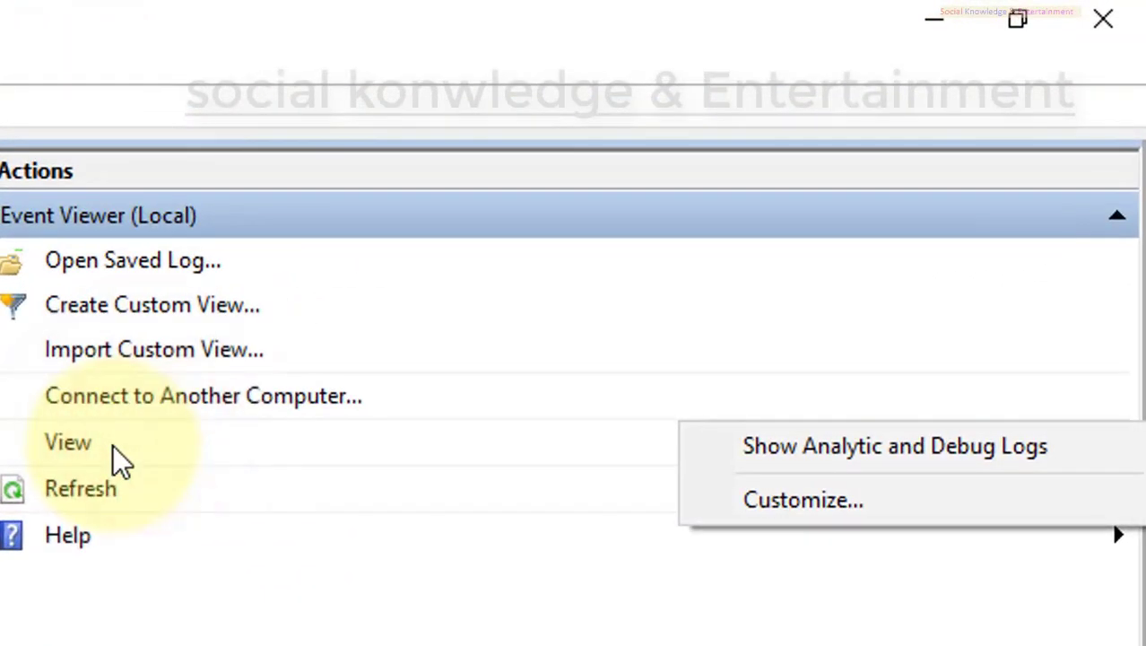
click(87, 489)
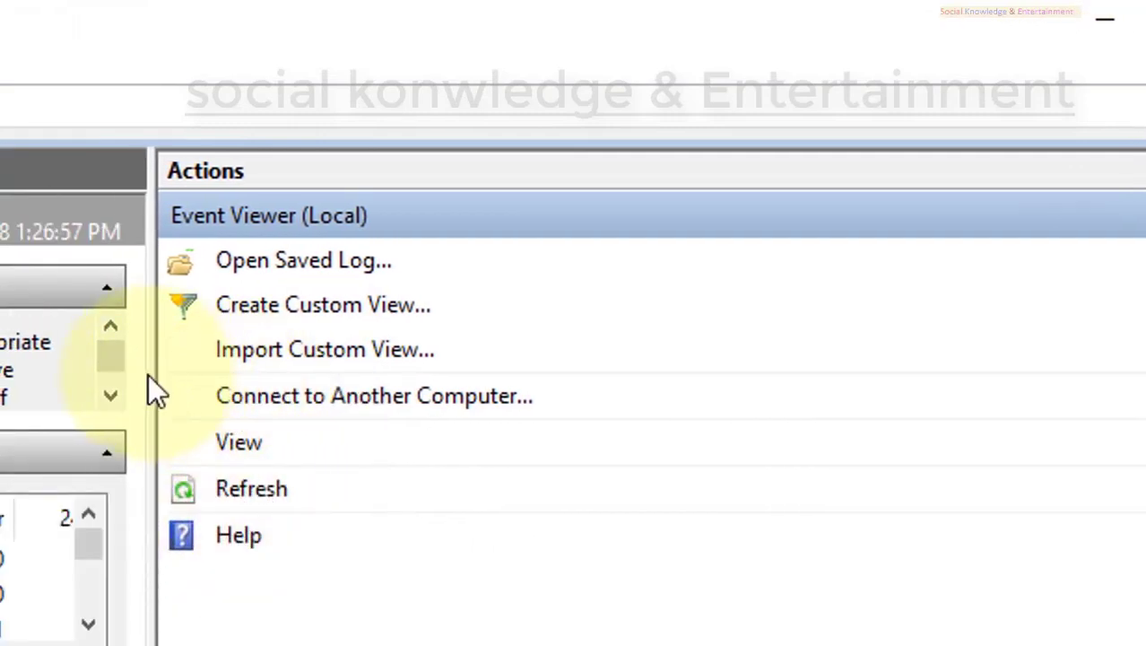
drag(152, 382, 856, 442)
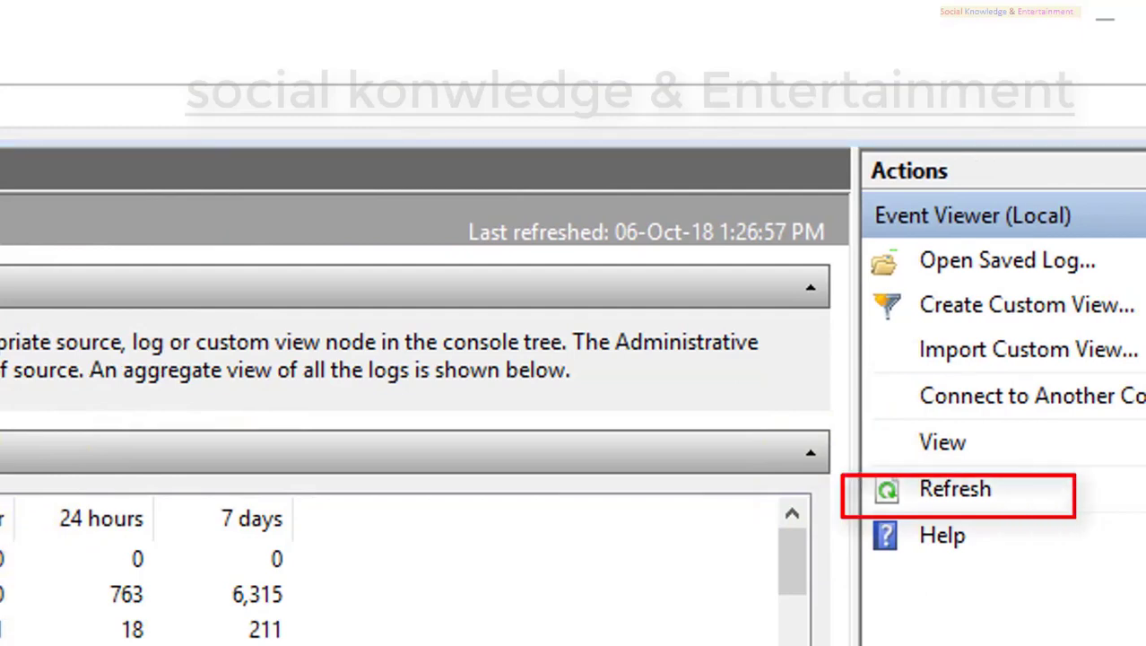
Examine the Summary of Administrative Events, Recently Viewed Nodes and Log Summary lists on the overview page
drag(793, 594, 794, 619)
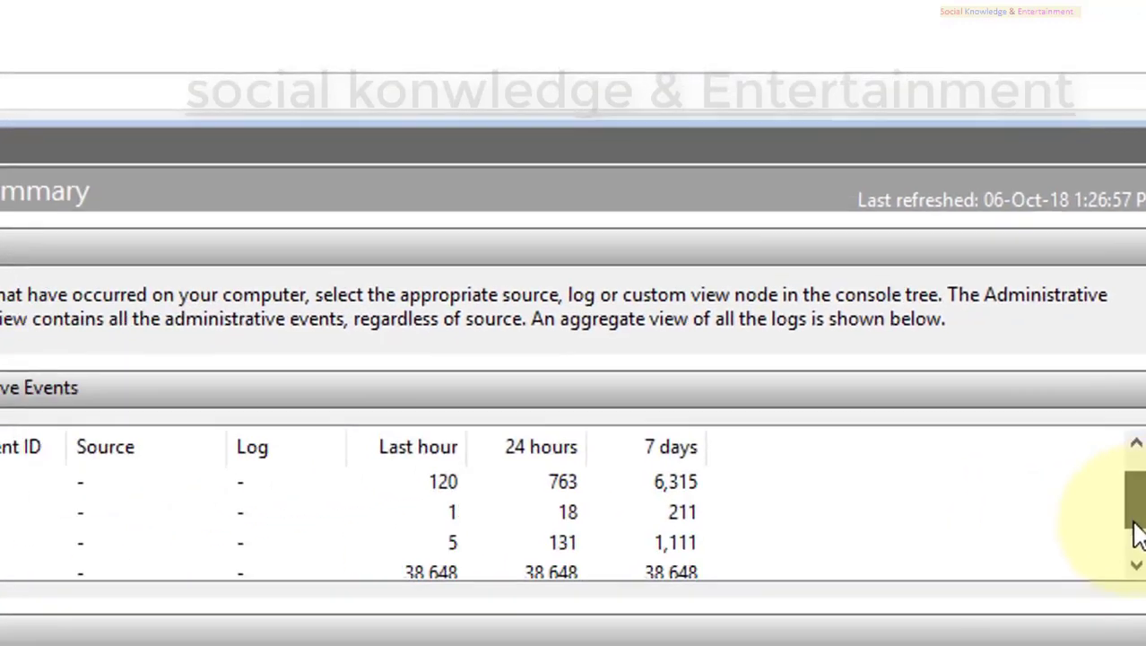
drag(1137, 533, 1138, 507)
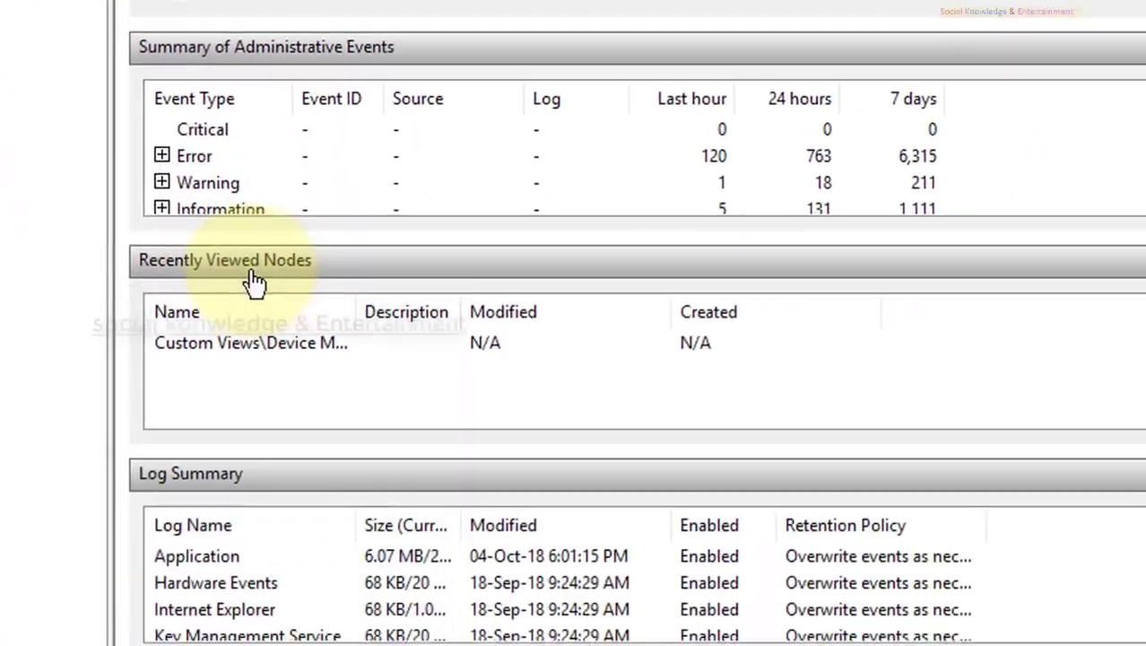
click(250, 351)
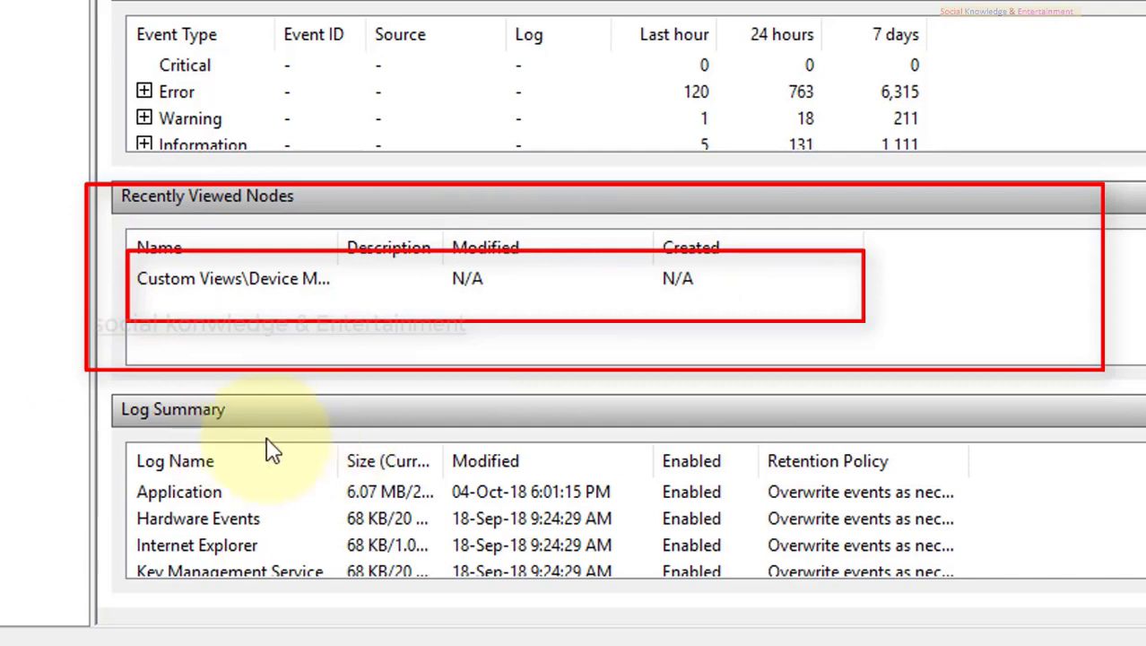
scroll(547, 530, down, 15)
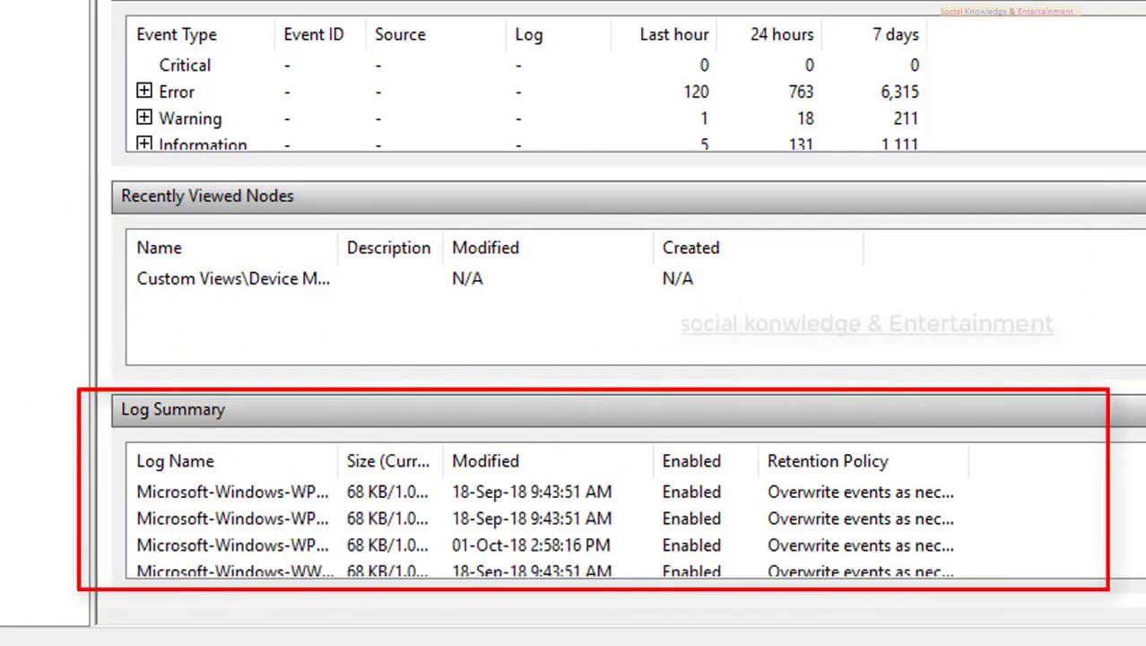
scroll(547, 529, up, 10)
scroll(547, 530, up, 5)
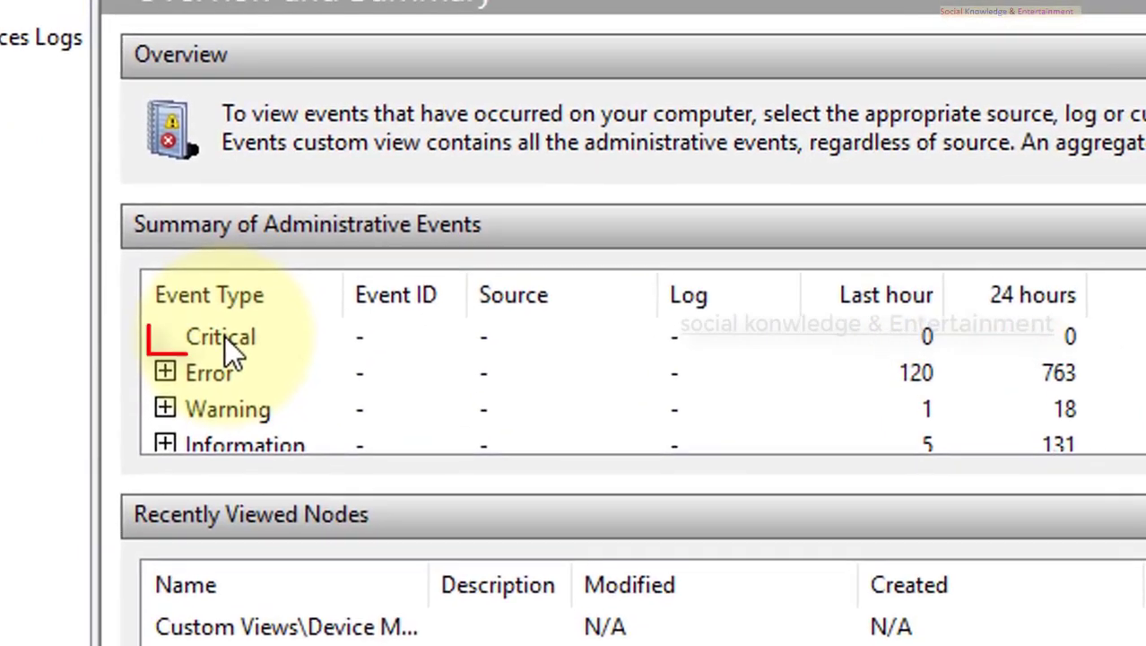
Expand the Error event type in the Summary of Administrative Events to show its individual entries
click(191, 66)
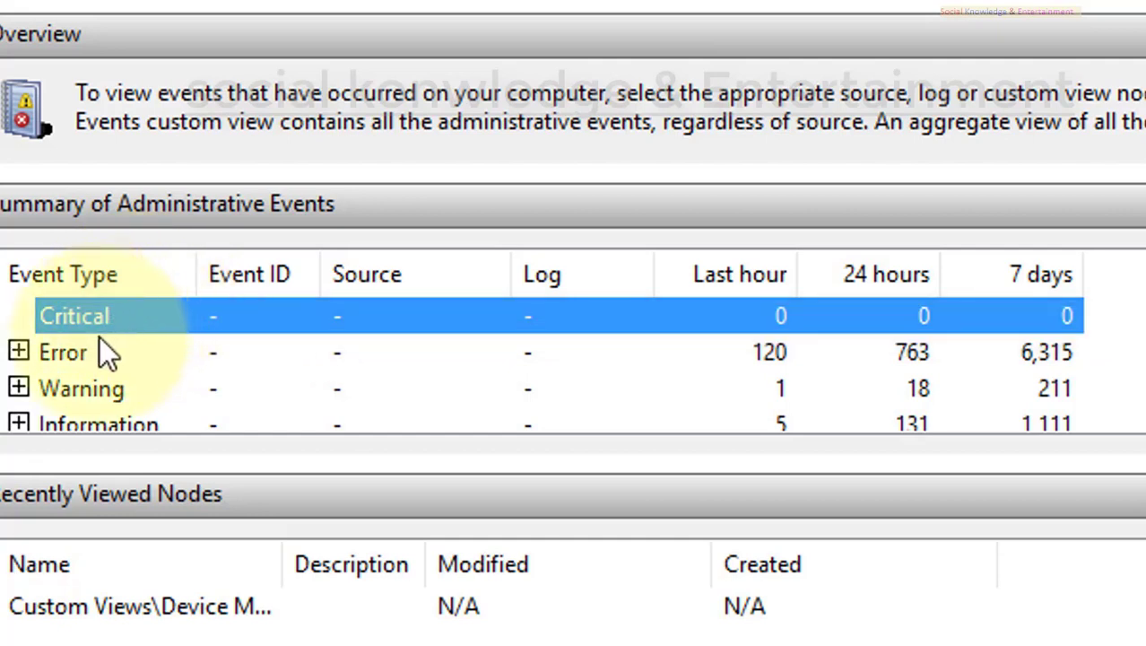
click(71, 354)
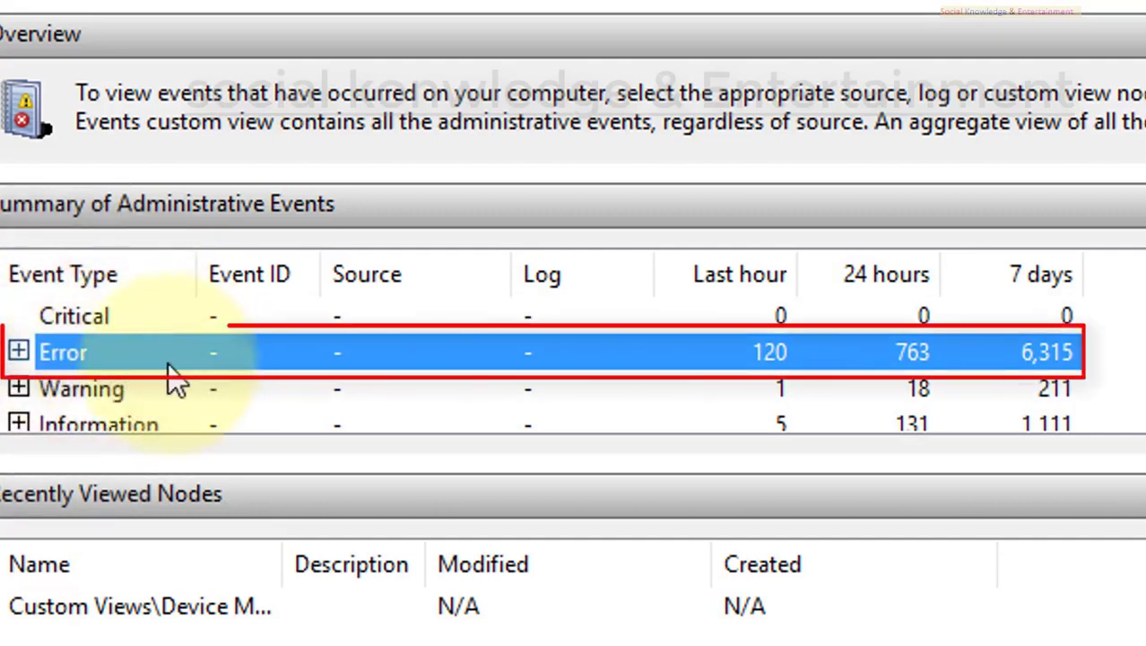
click(19, 353)
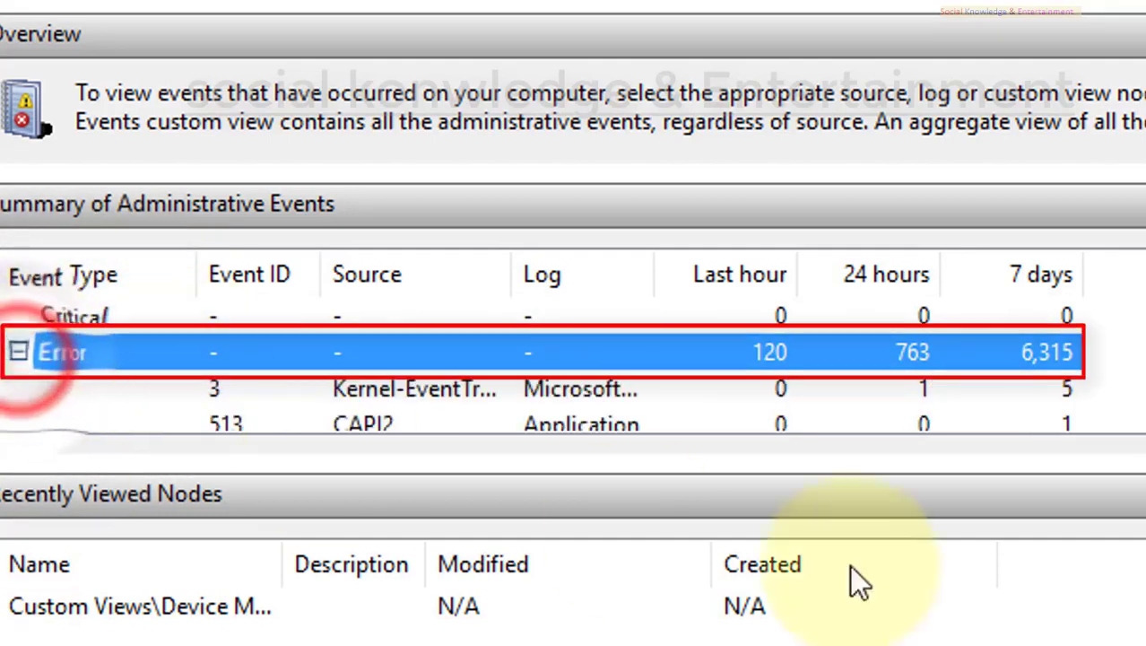
scroll(544, 367, down, 2)
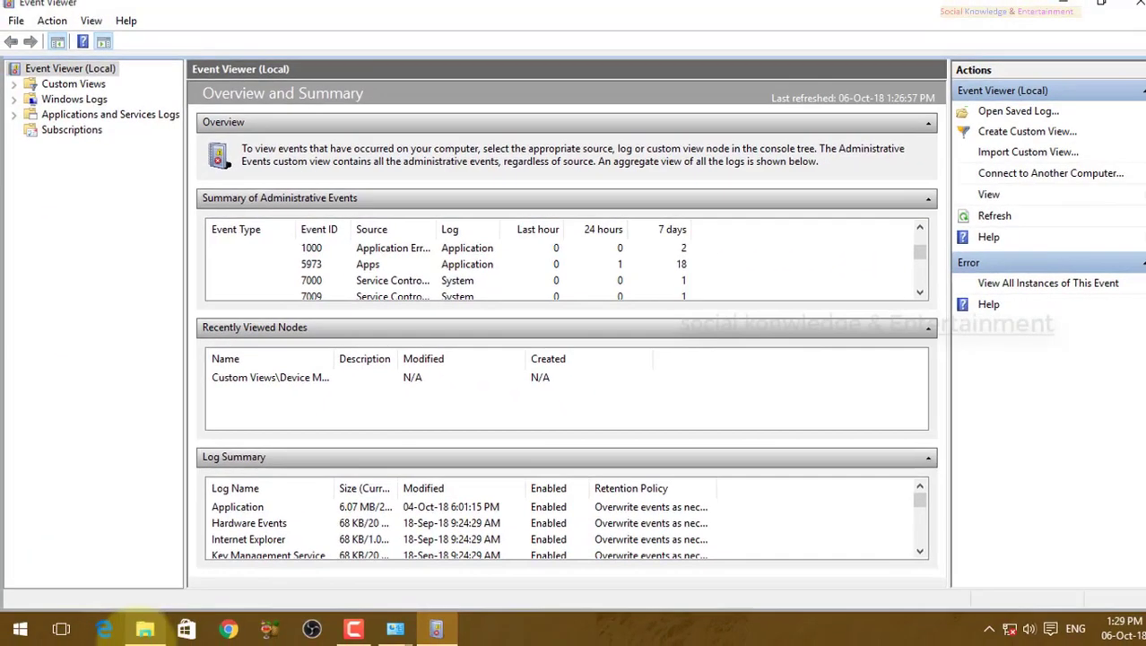
Switch to File Explorer and open the properties of This PC
click(139, 632)
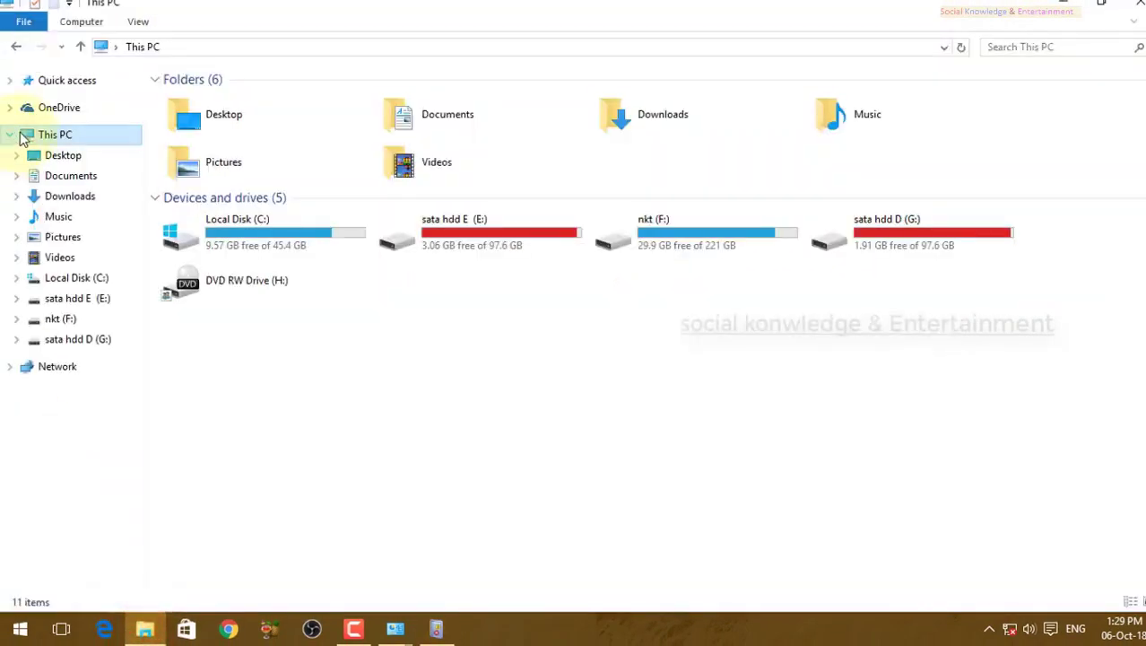
right_click(40, 137)
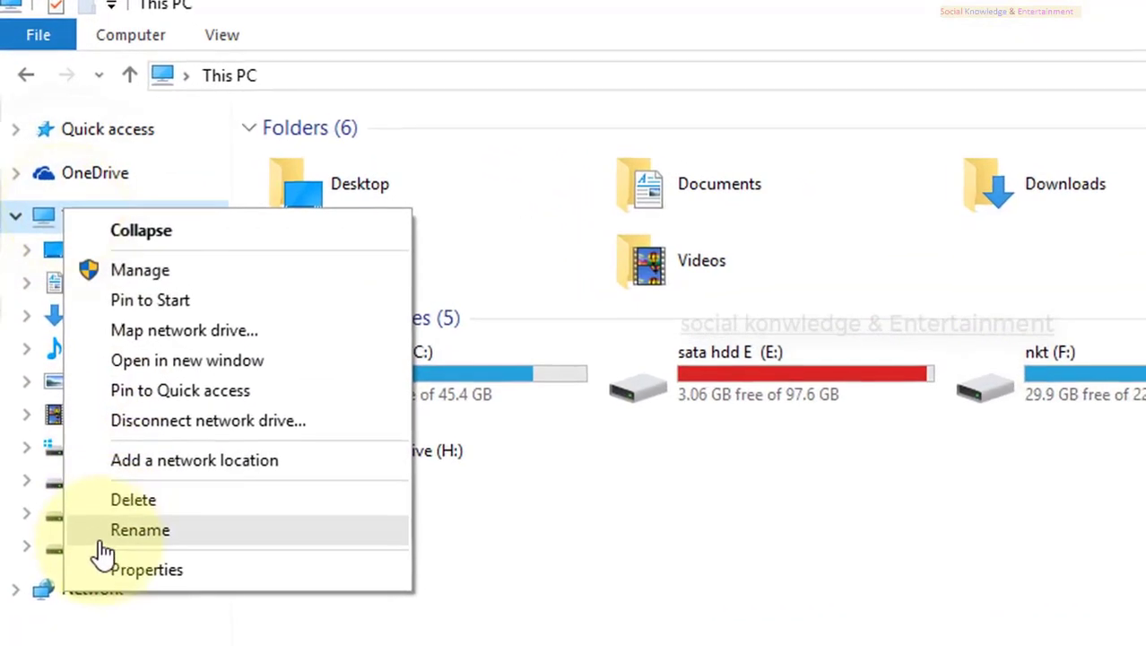
click(63, 351)
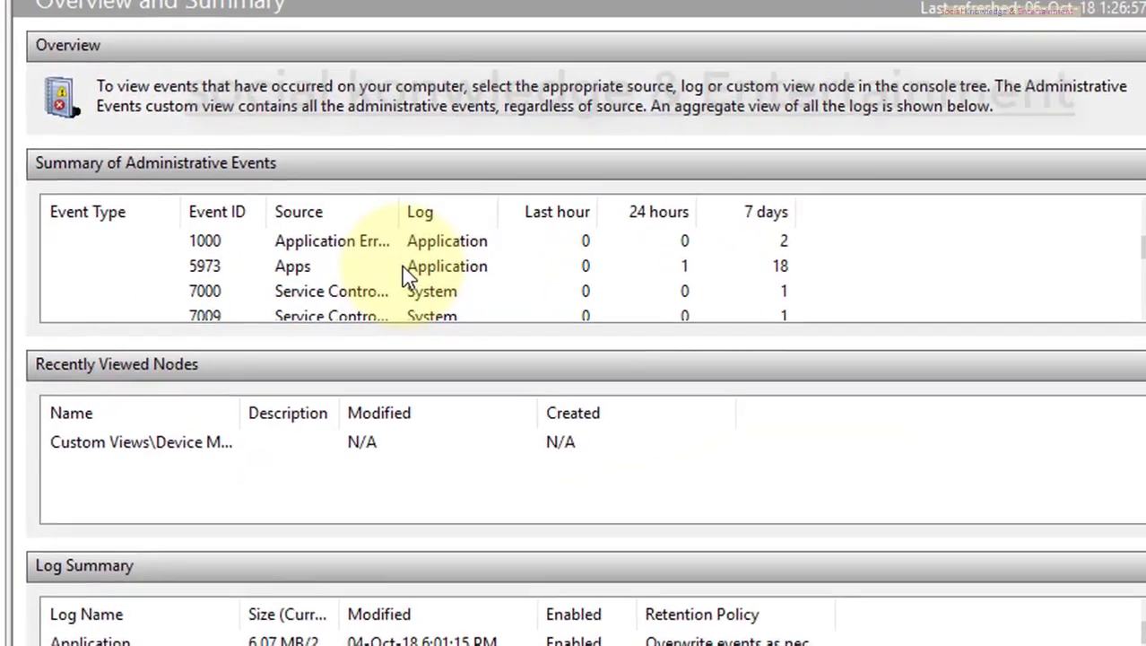
Back in Event Viewer, go through the individual Error entries to examine their event IDs, sources and logs
click(406, 277)
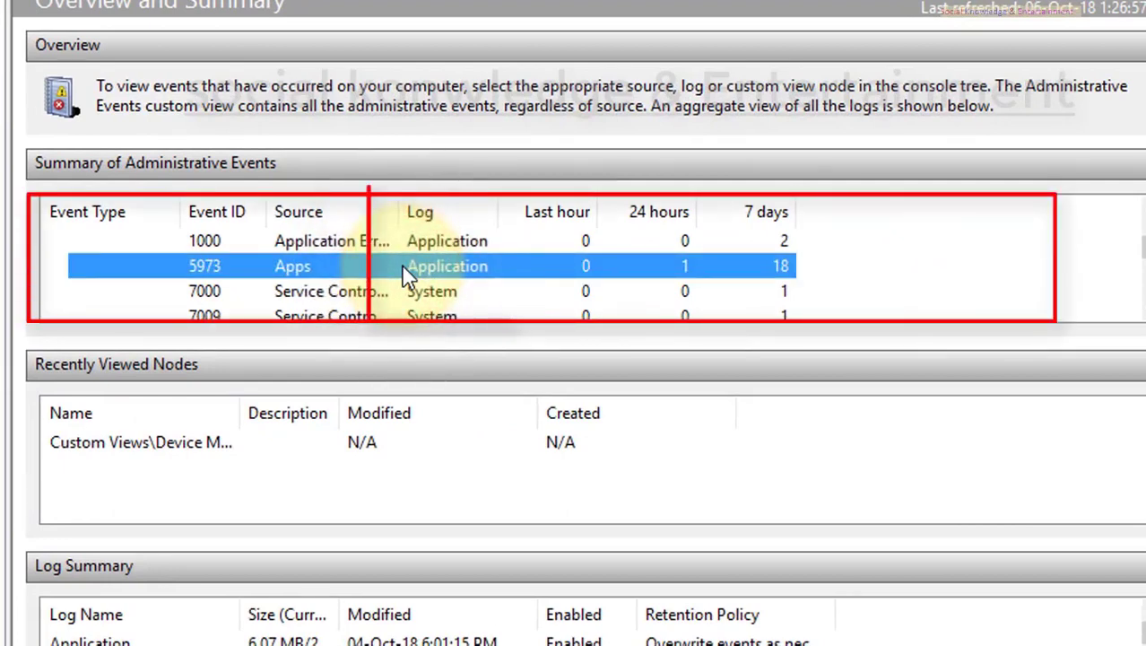
key(Down)
key(Down)
key(Down)
key(Down)
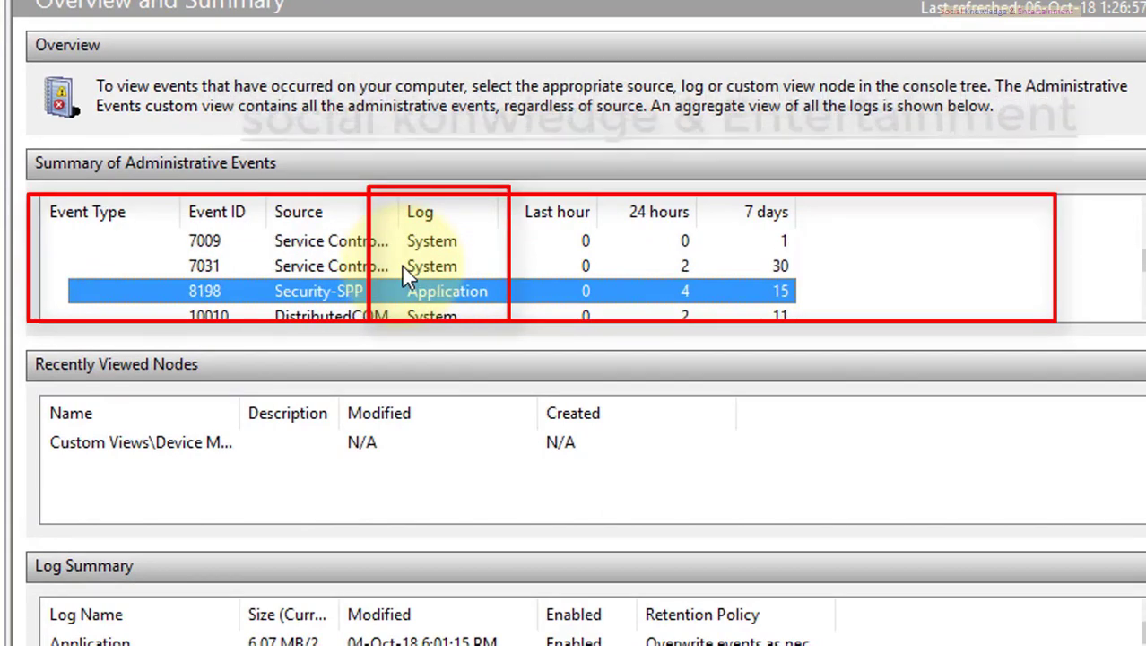
key(Down)
key(Down)
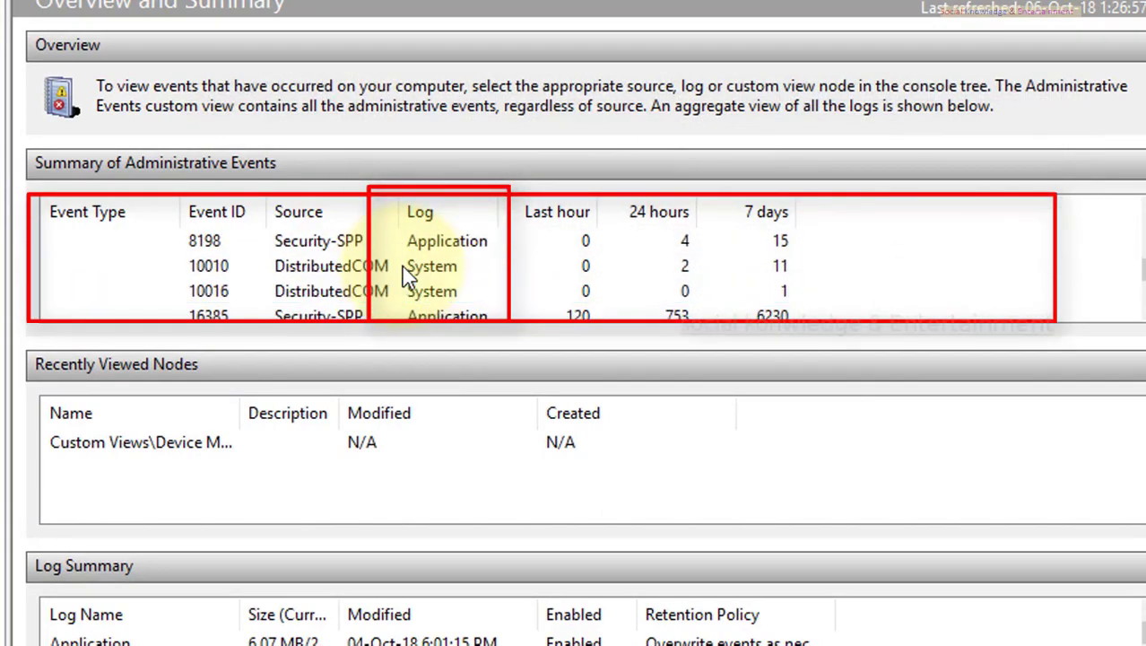
key(Down)
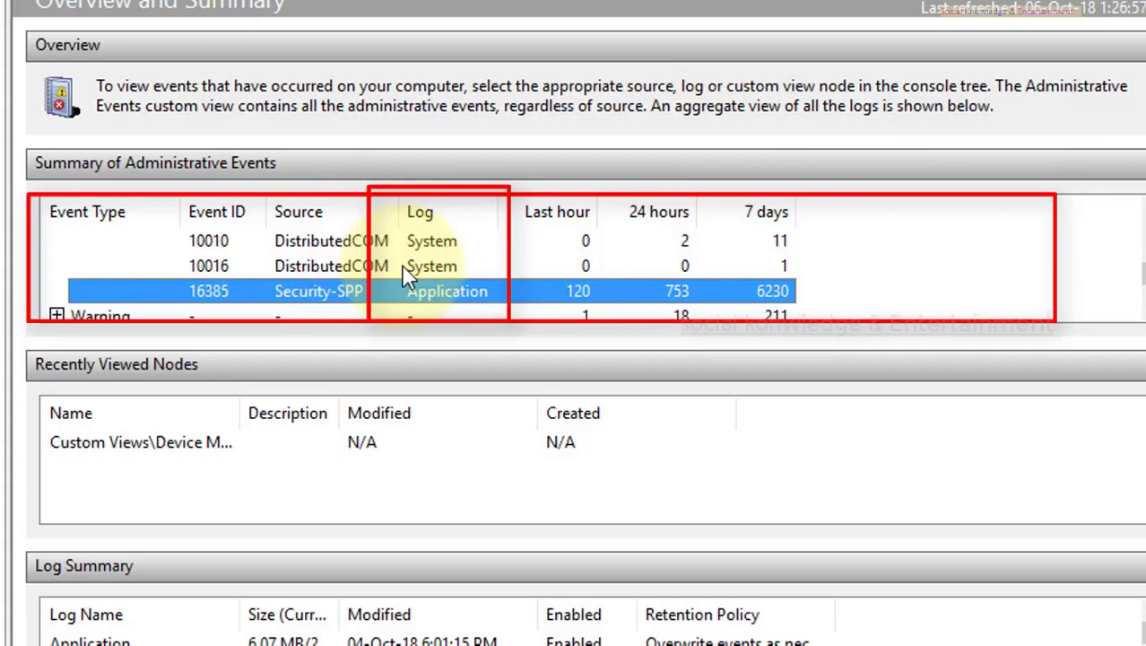
key(Up)
key(Up)
key(Up)
key(Up)
key(Up)
key(Up)
key(Up)
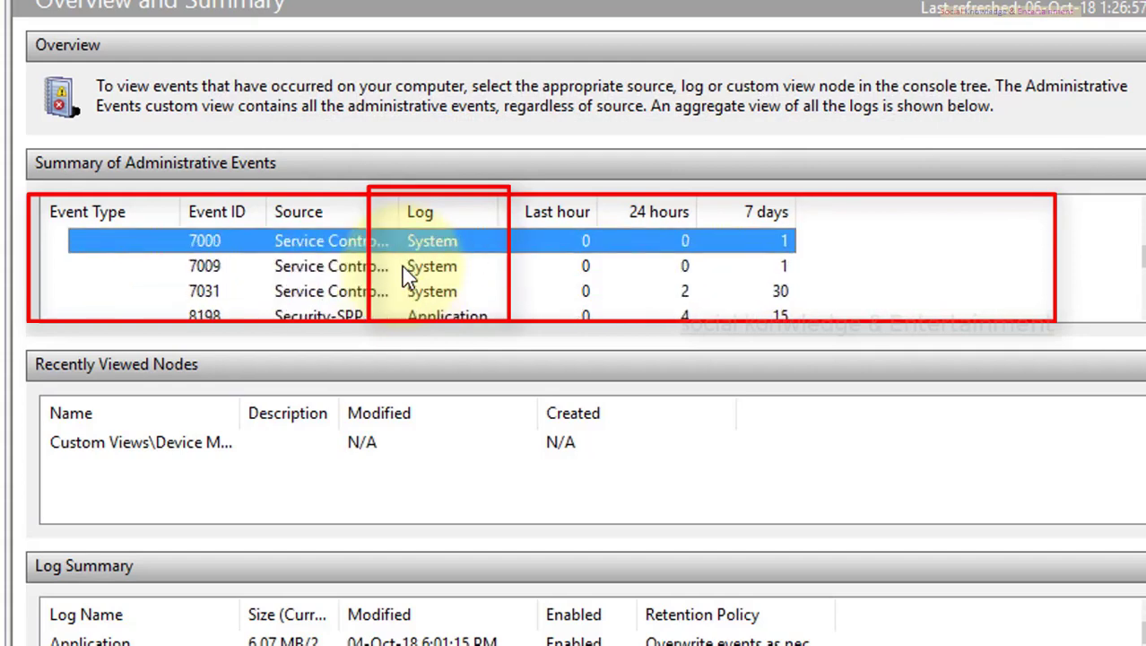
key(Up)
key(Up)
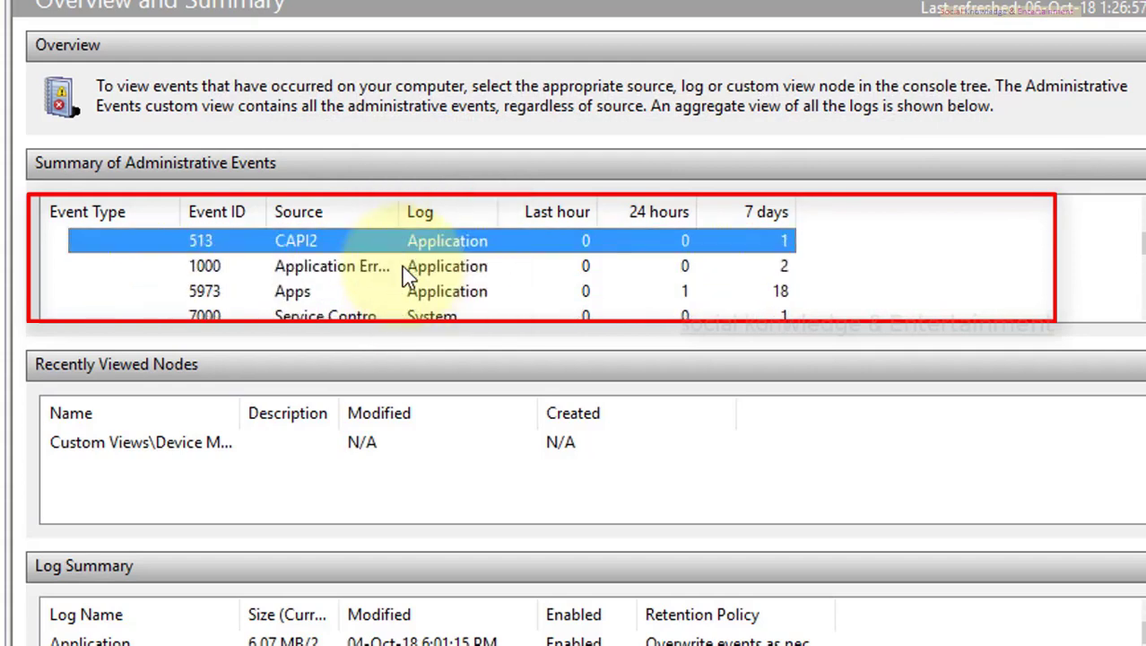
key(Up)
key(Up)
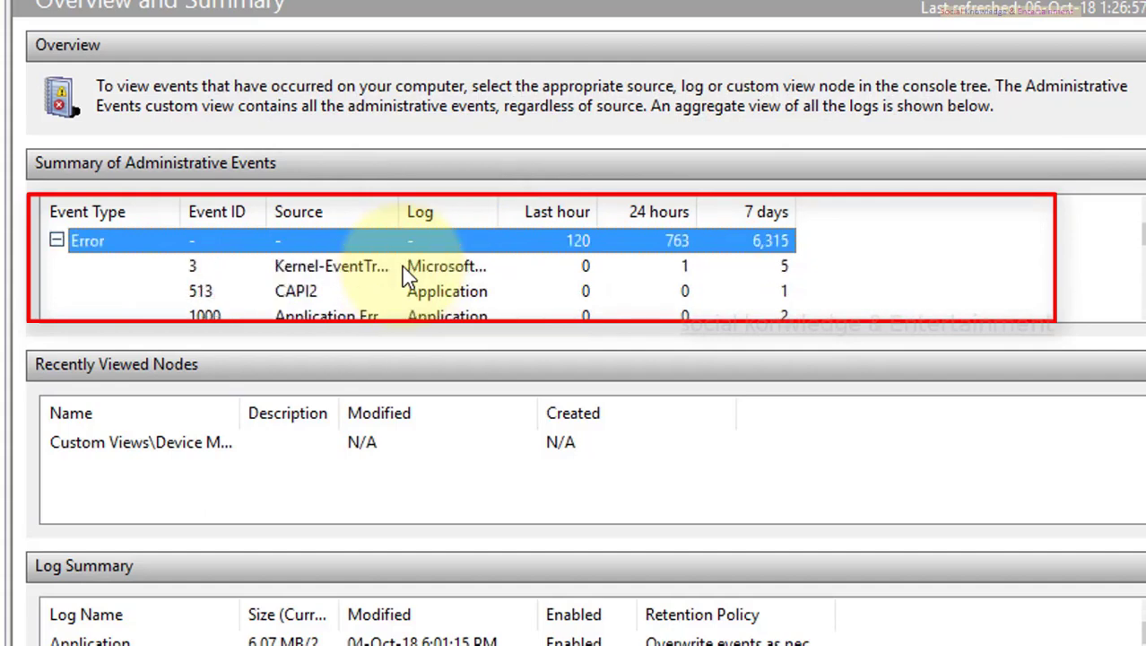
key(Down)
key(Down)
key(Down)
key(Down)
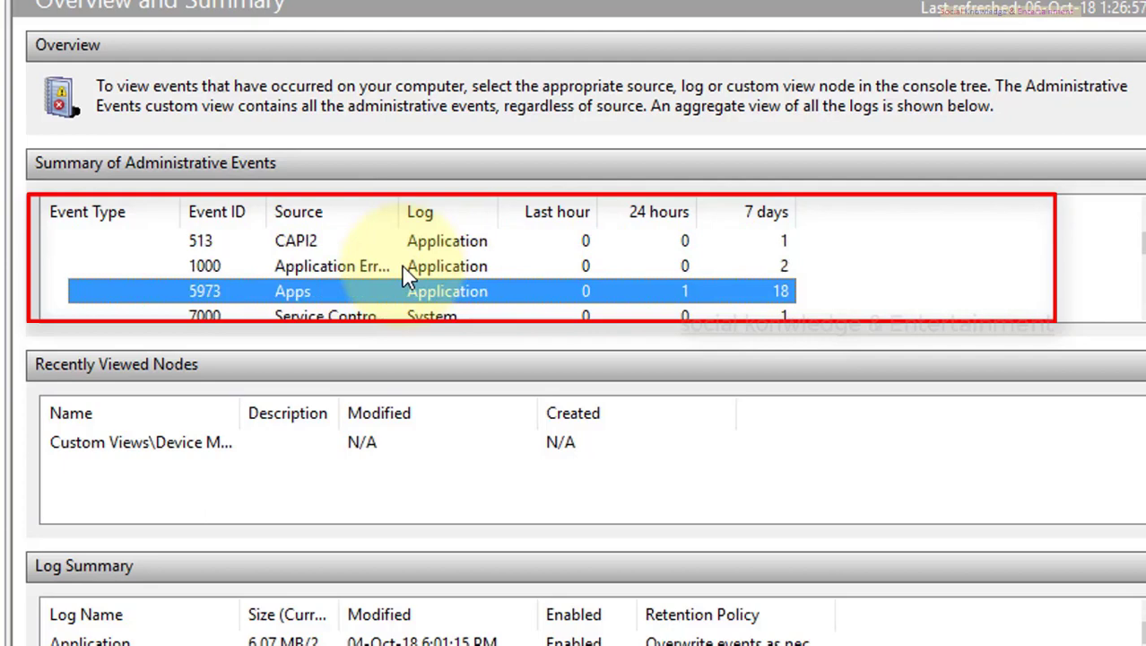
key(Down)
key(Down)
key(Down)
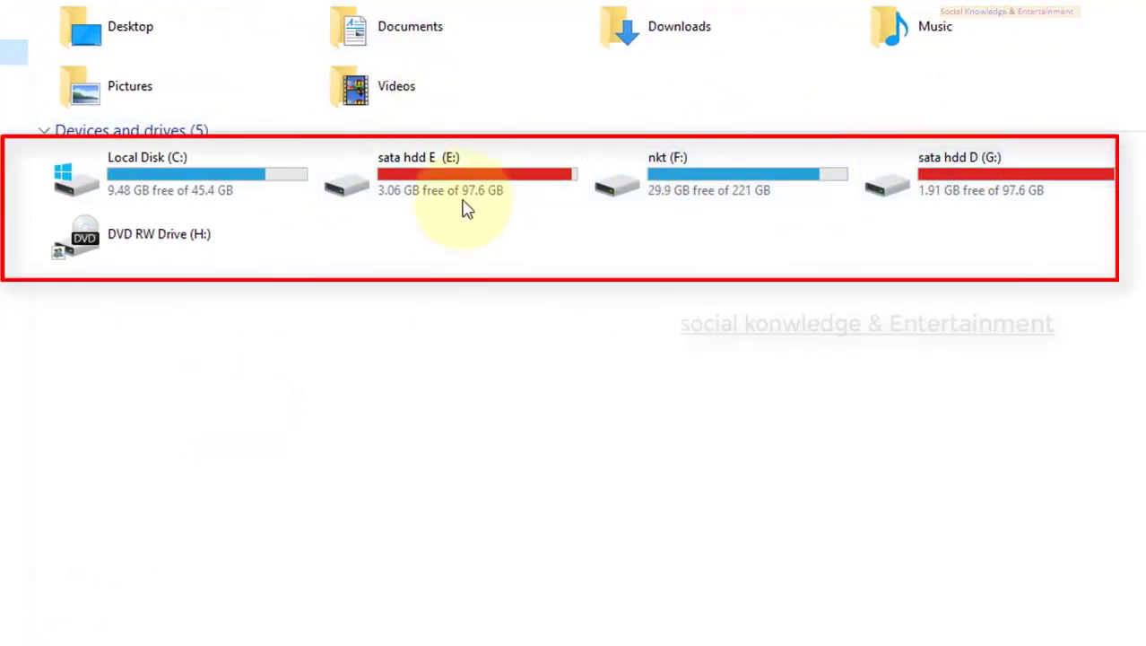
Back in Event Viewer, select the Error entry with event ID 7031 and review the administrative events from the start of the list
click(677, 203)
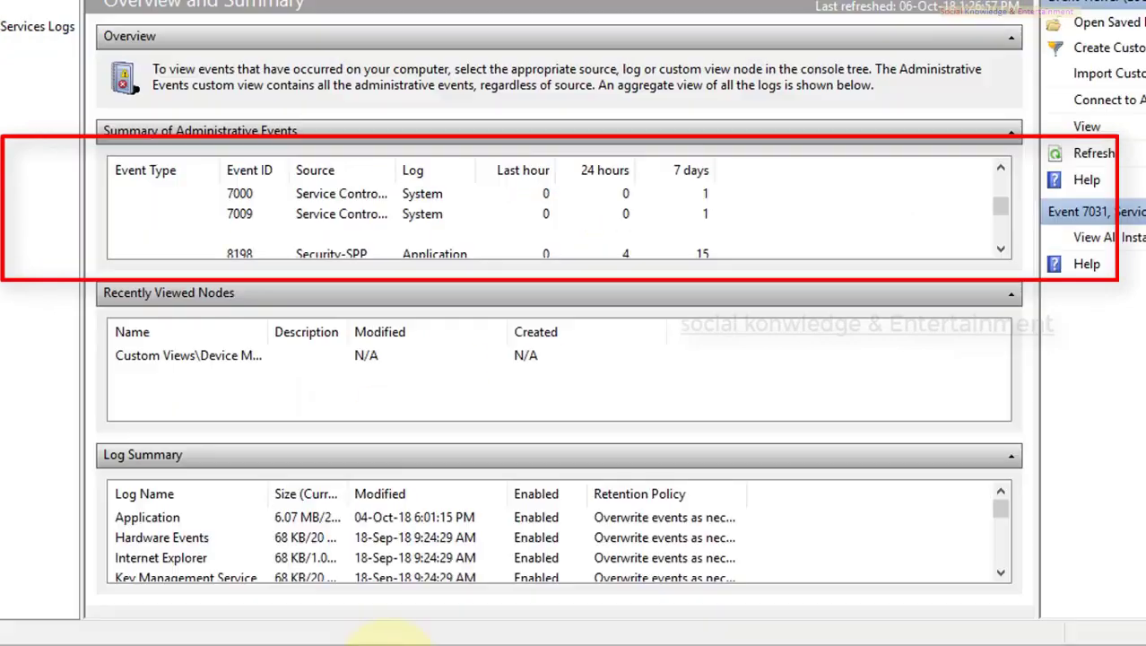
click(224, 234)
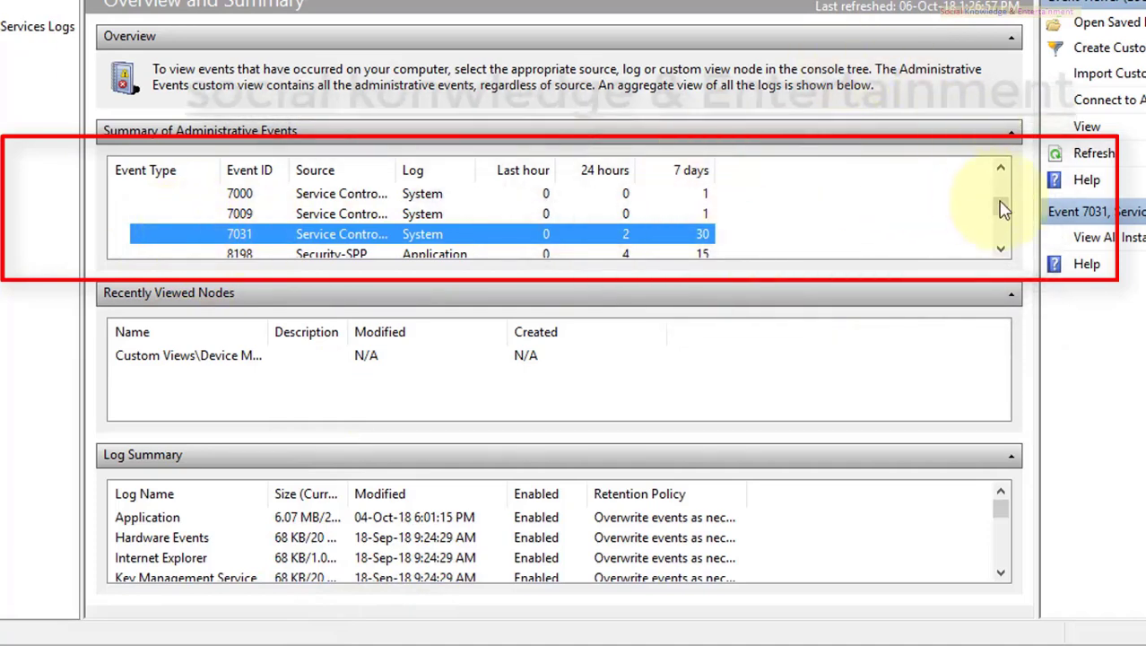
click(1001, 169)
click(1001, 169)
click(1001, 169)
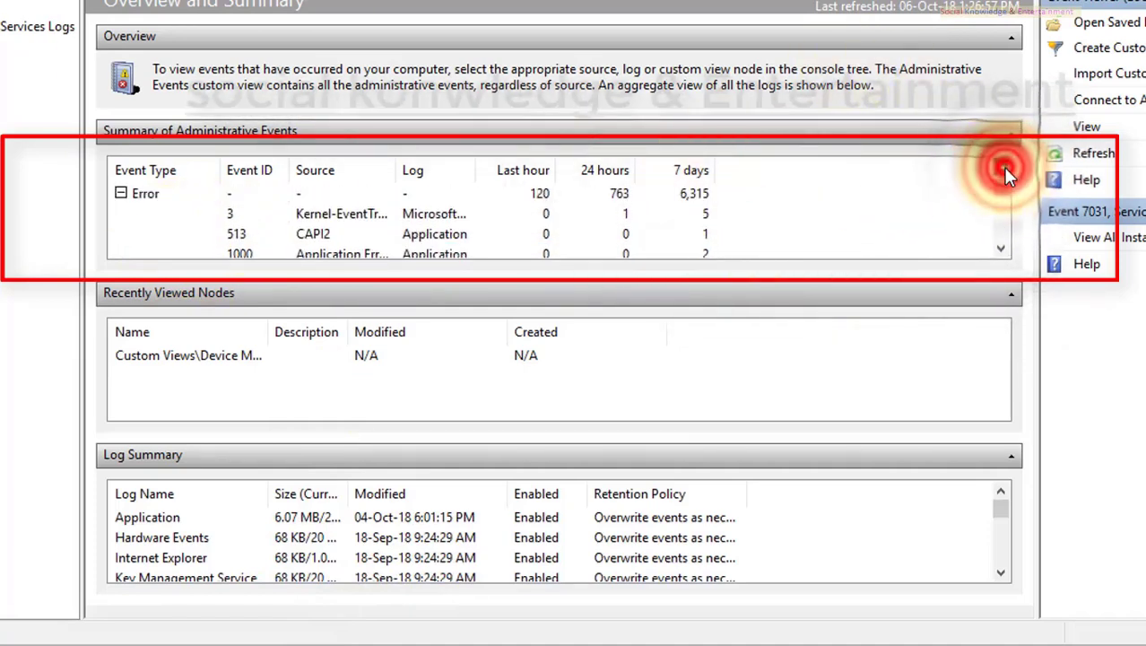
click(1001, 168)
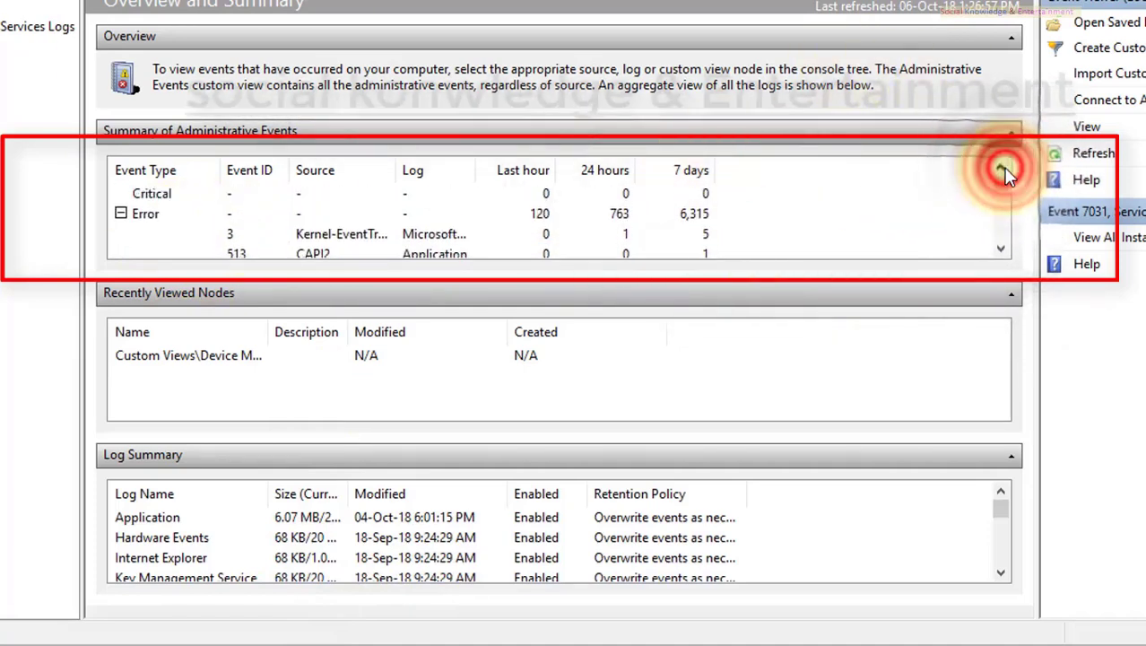
click(999, 251)
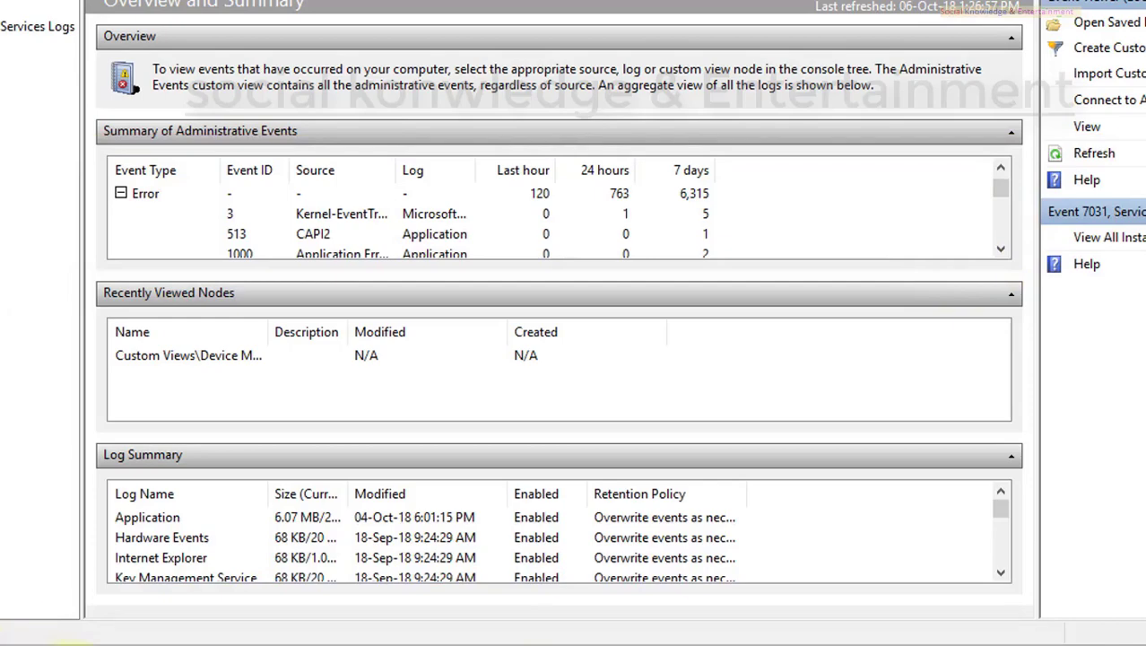
Switch to the All Control Panel Items window and open Windows Defender
mouse_move(391, 628)
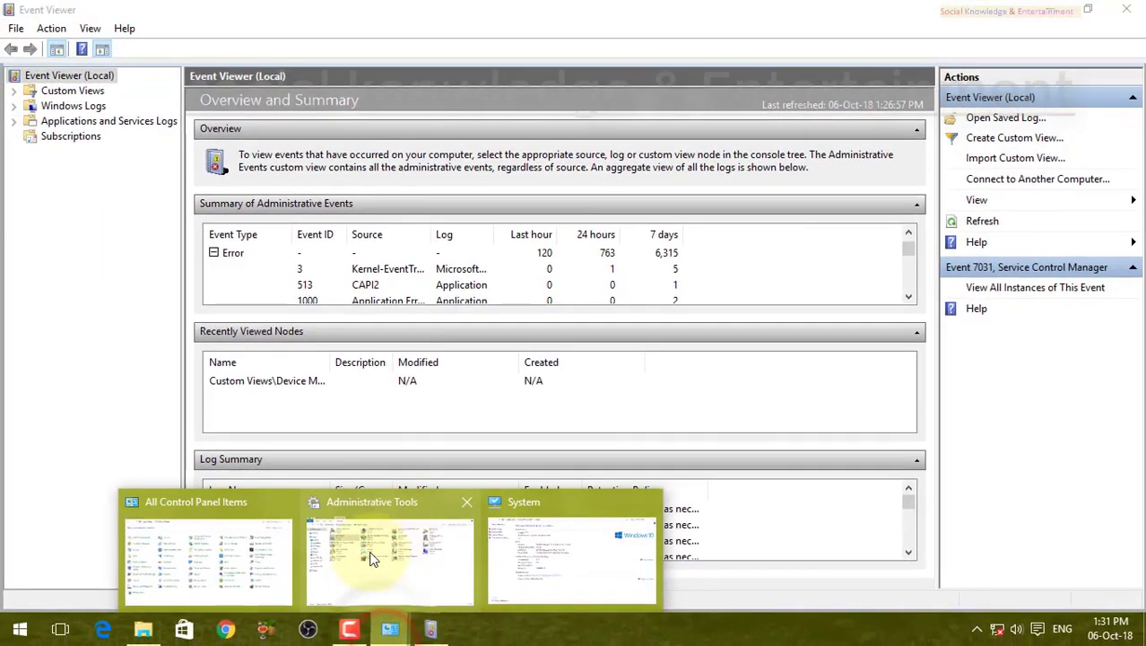
mouse_move(374, 560)
click(273, 538)
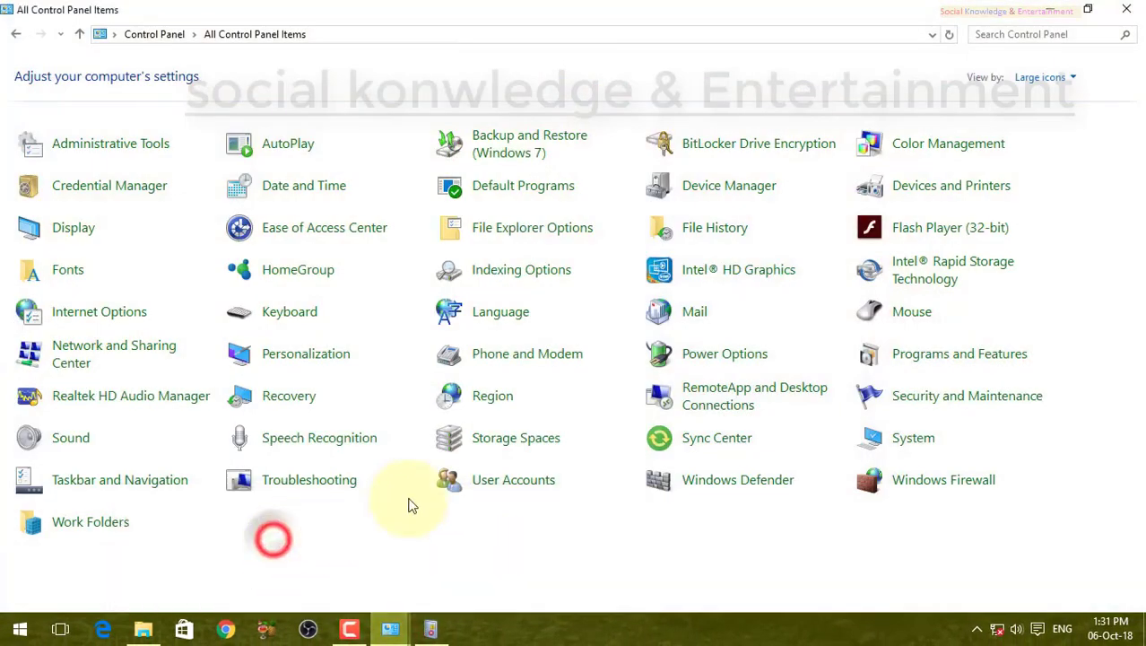
click(699, 476)
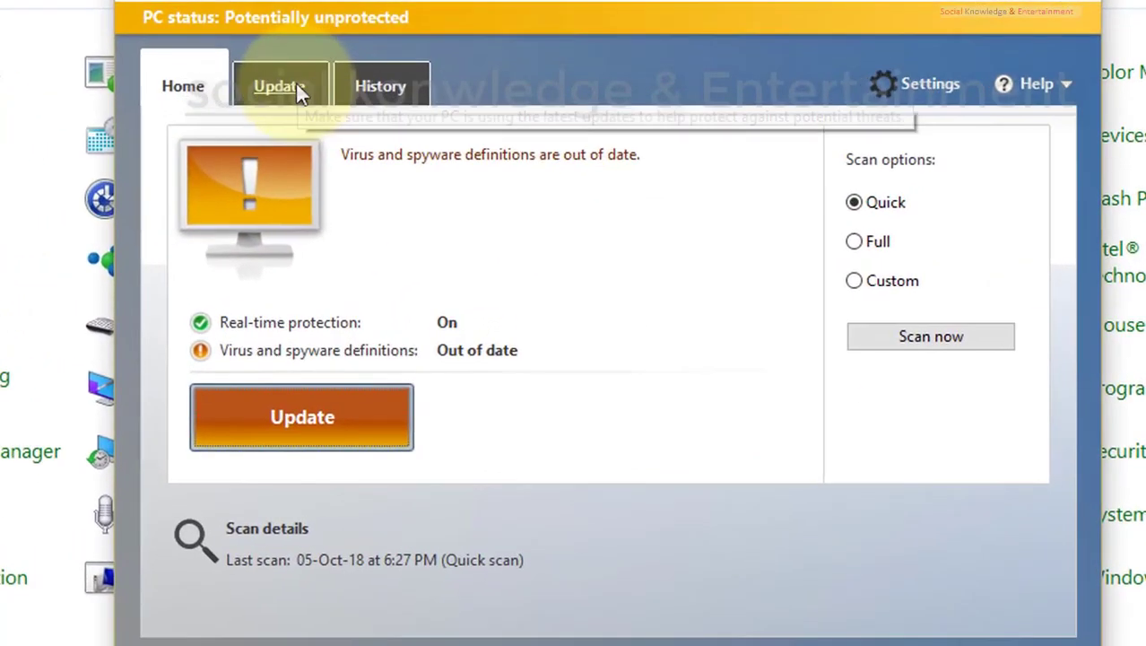
Try to update the virus and spyware definitions in Windows Defender, dismiss the resulting dialog and return to the Home page
click(339, 152)
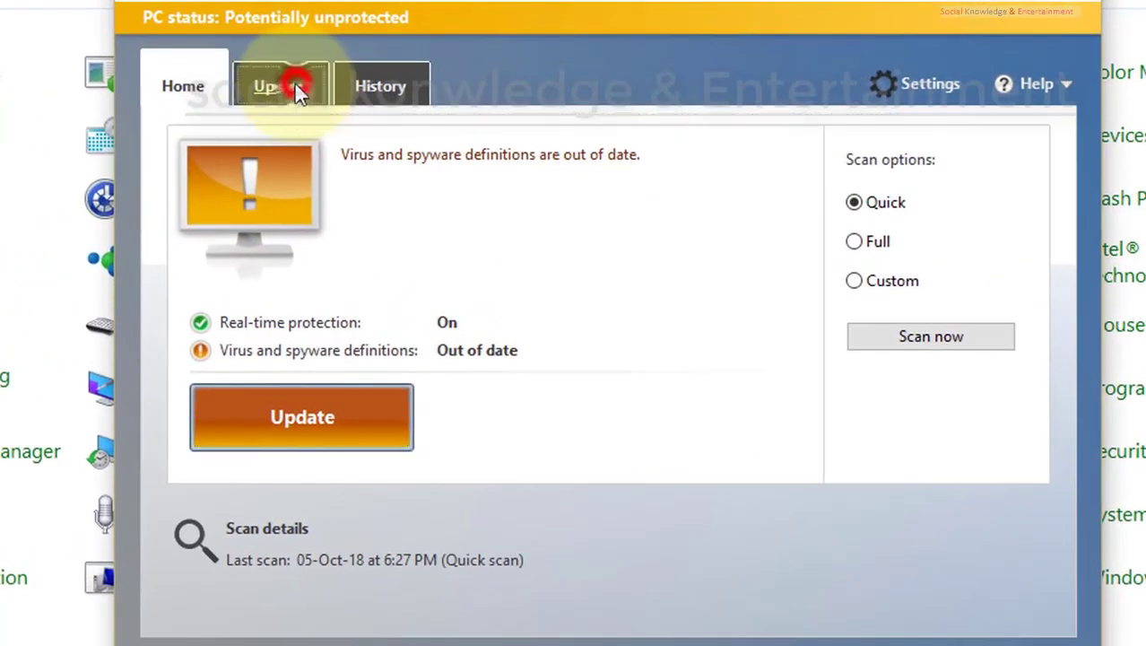
click(148, 82)
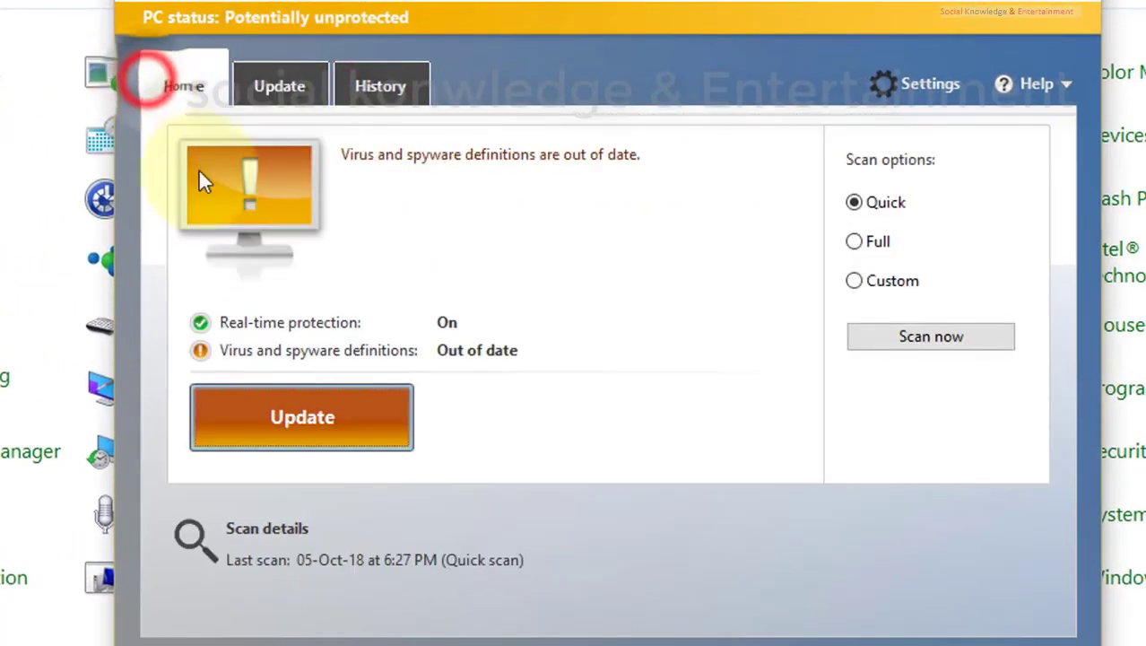
click(286, 437)
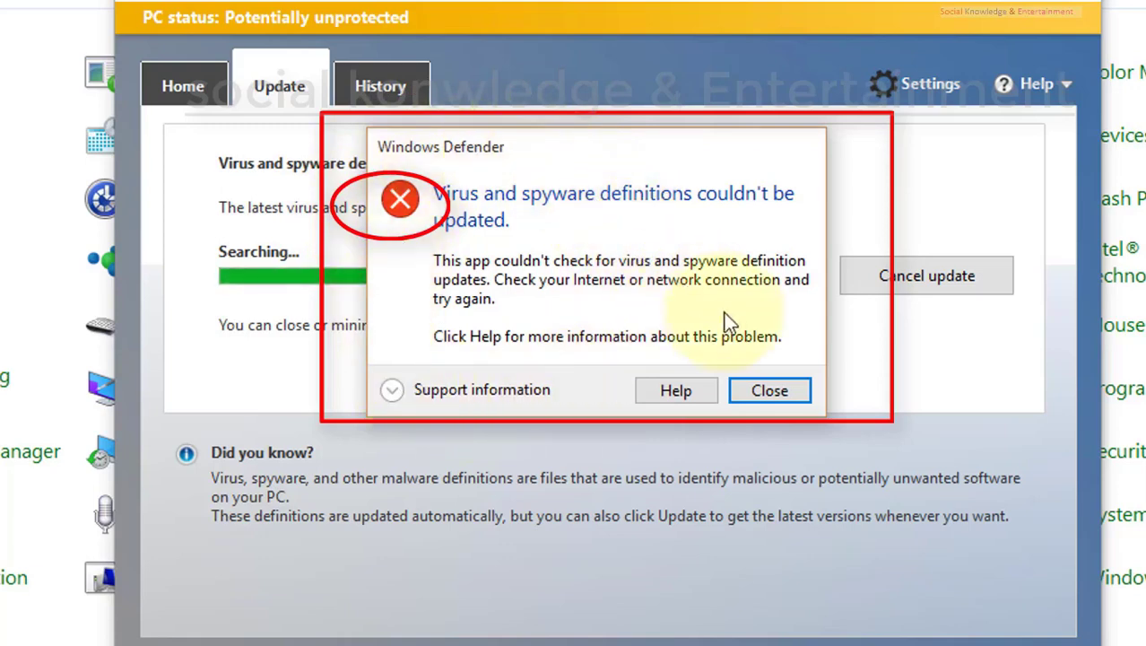
click(768, 392)
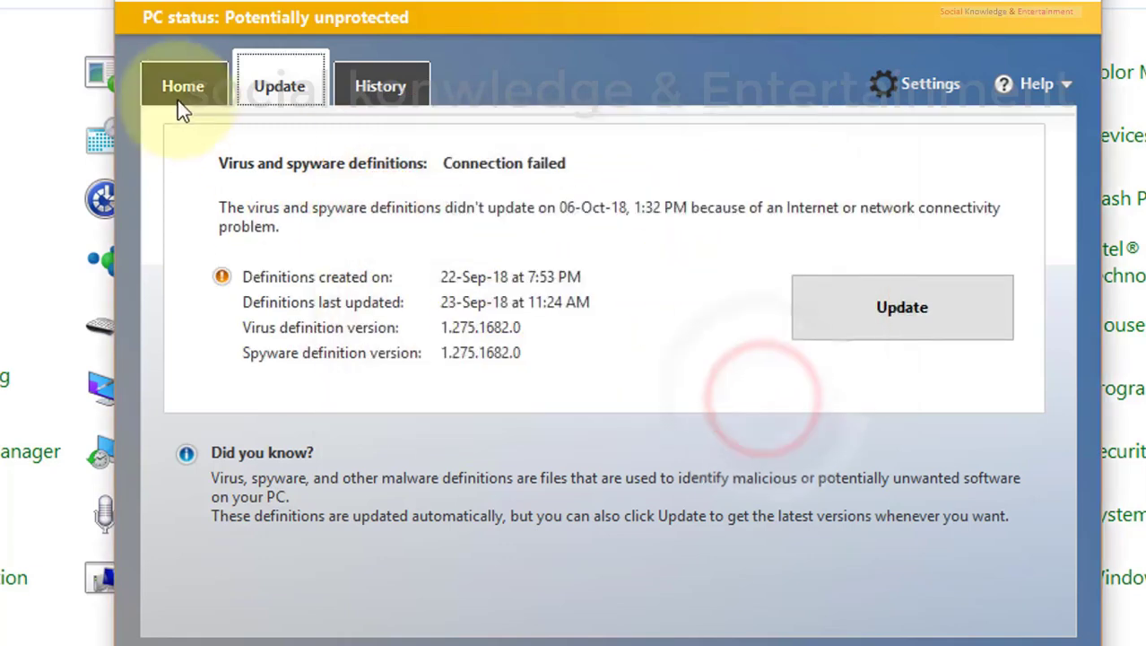
click(176, 93)
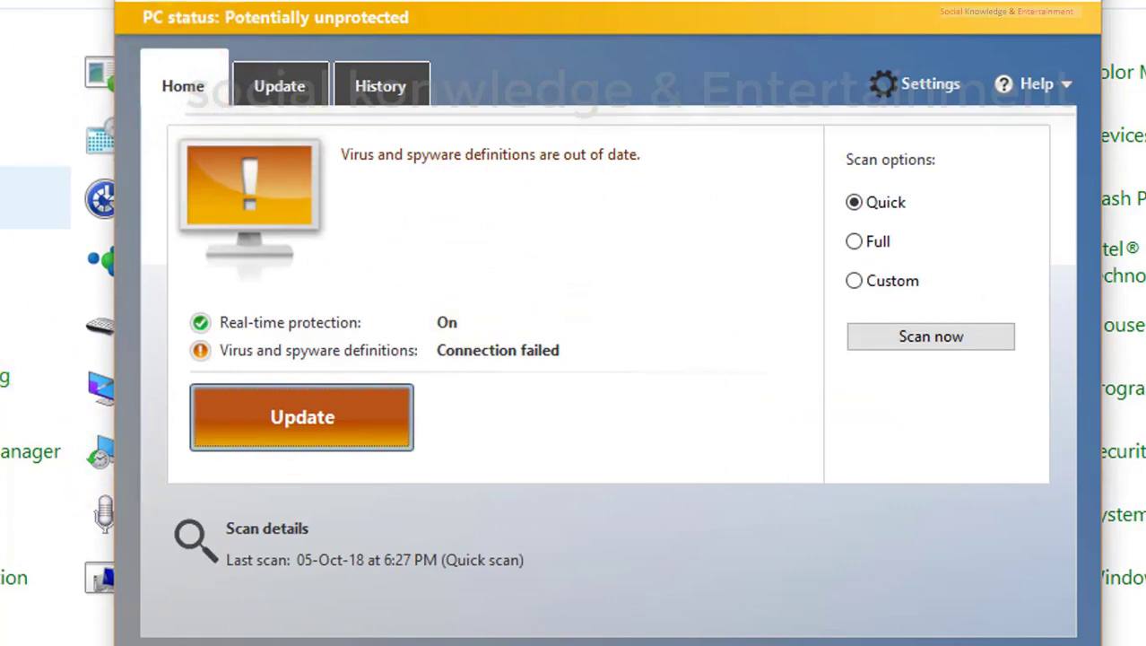
Switch back to Event Viewer and widen the Event ID and Event Type columns in the Summary of Administrative Events
mouse_move(394, 644)
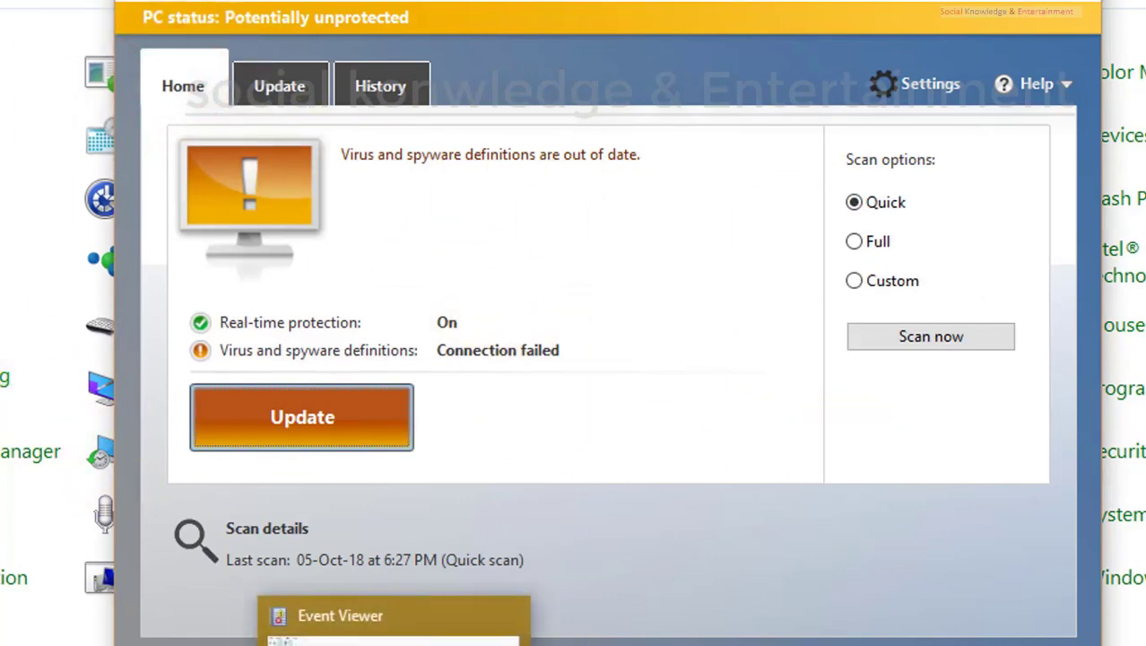
click(393, 639)
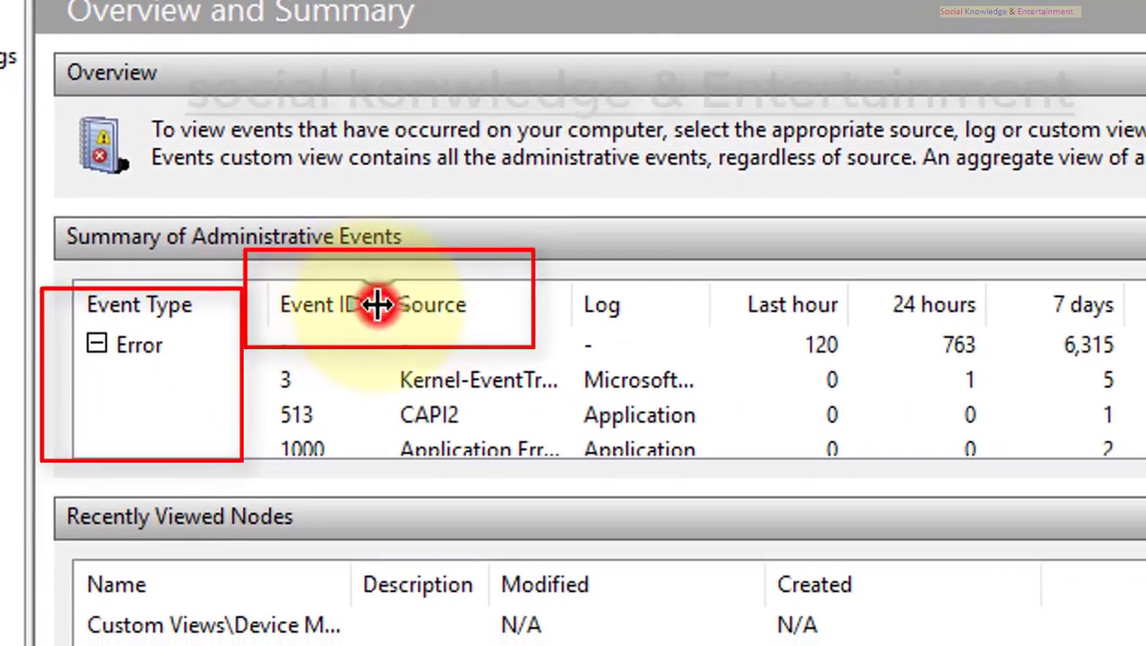
drag(377, 305, 530, 303)
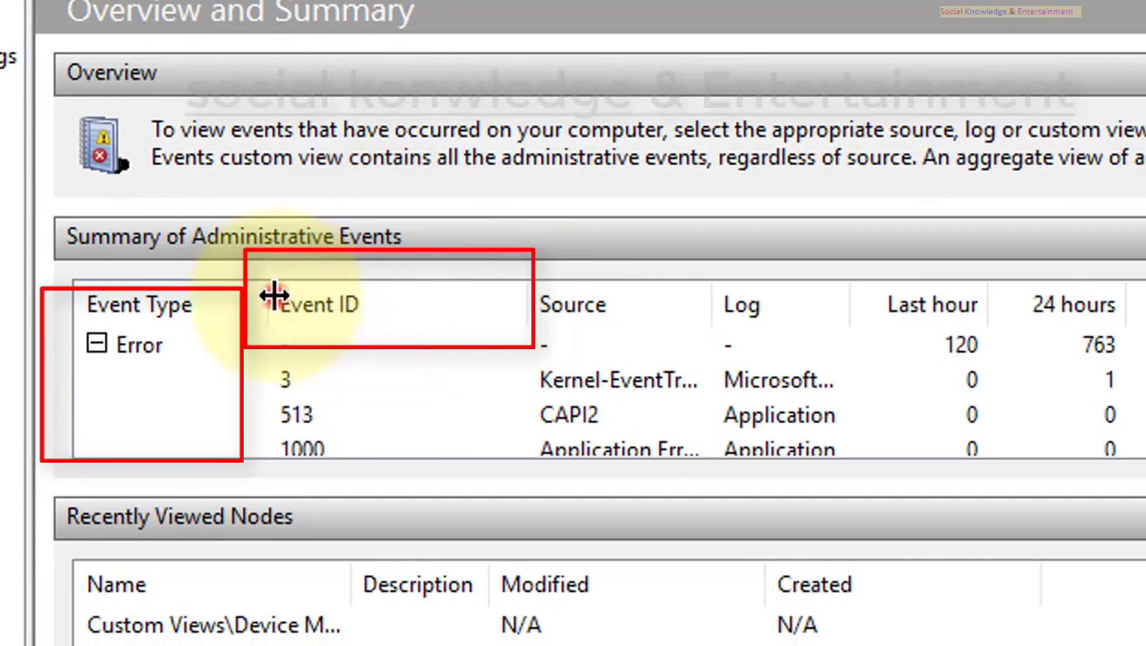
drag(274, 296, 366, 302)
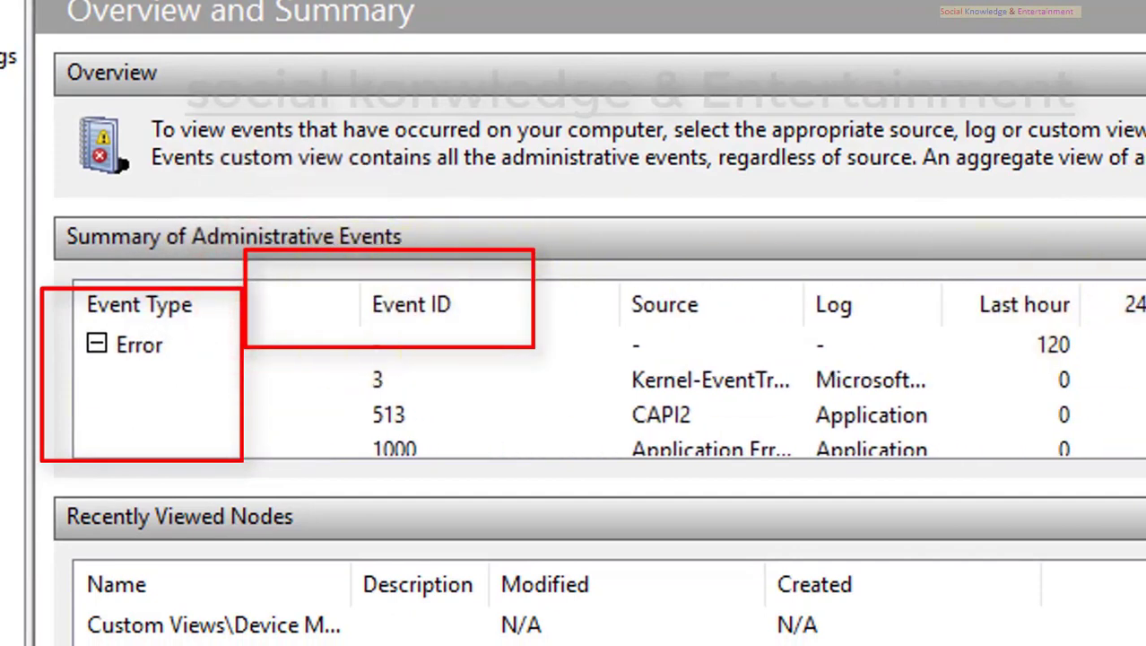
Go through the Error entries in the Summary of Administrative Events to examine their event IDs, selecting entry 7031
scroll(592, 395, down, 2)
click(394, 449)
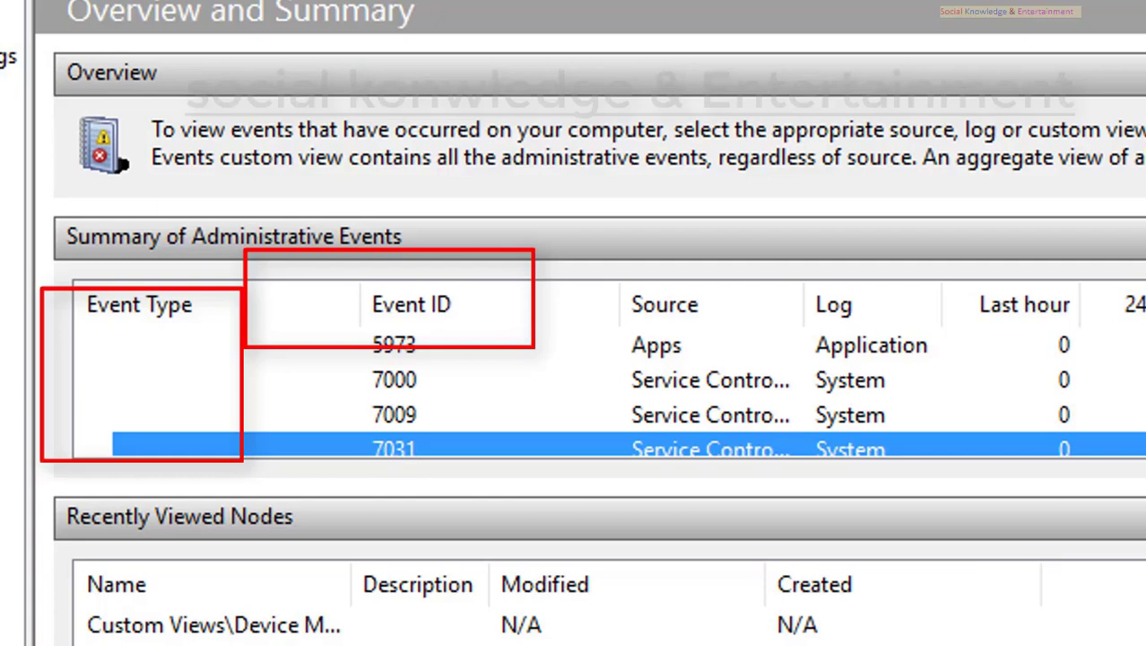
scroll(592, 395, up, 2)
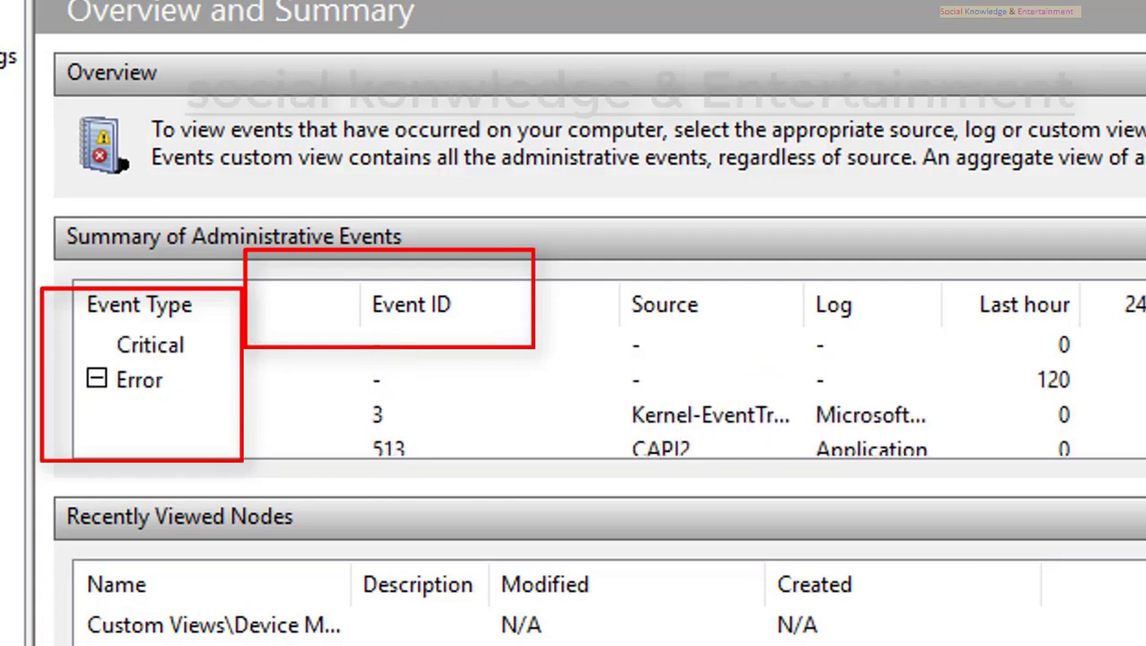
scroll(574, 395, down, 2)
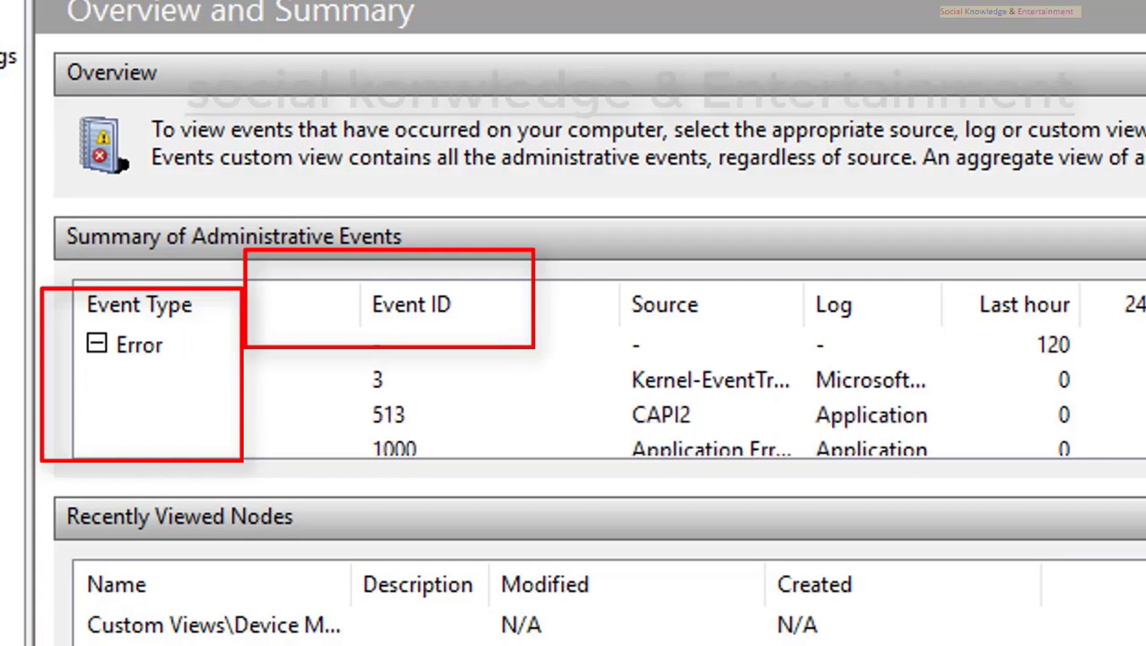
scroll(574, 395, down, 5)
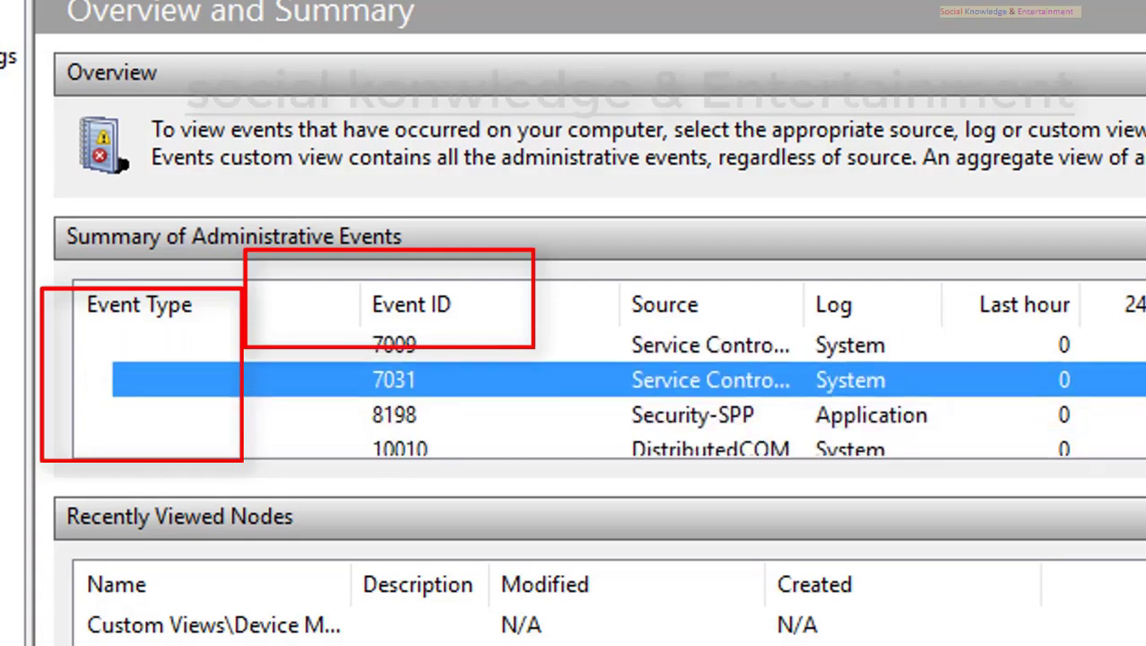
scroll(574, 395, up, 3)
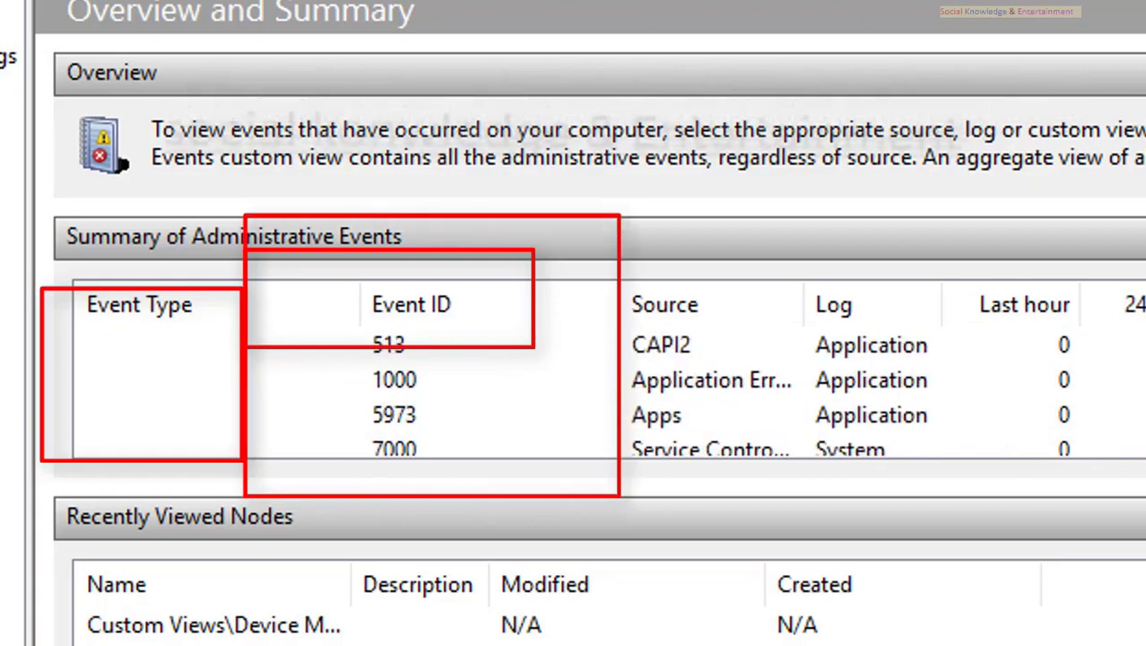
scroll(574, 395, up, 1)
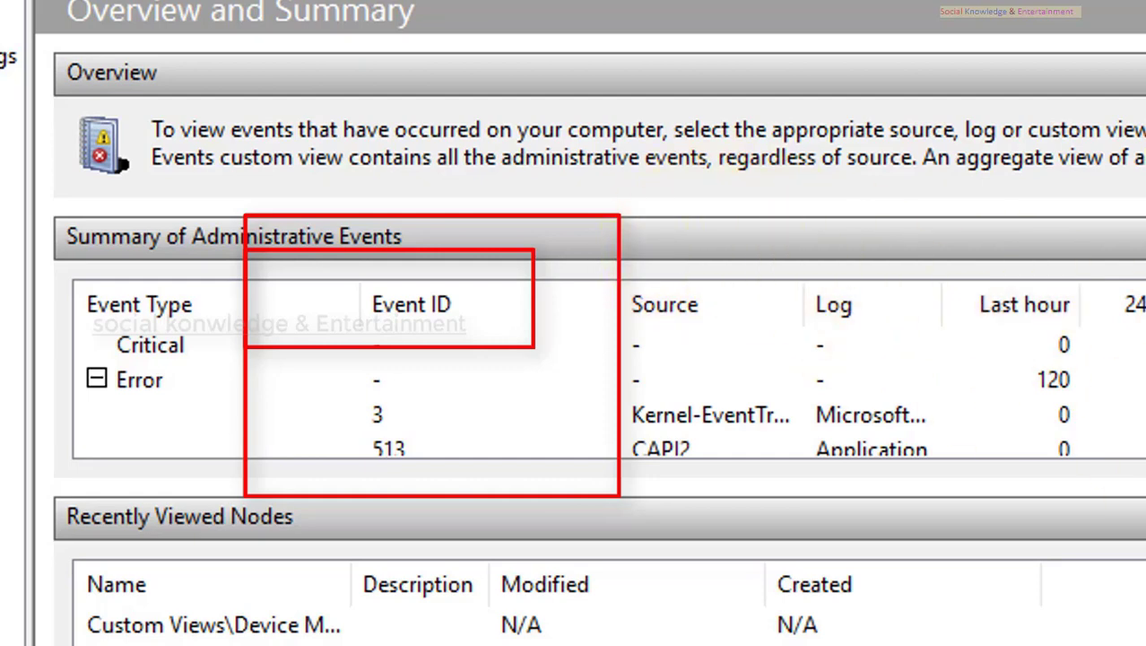
scroll(574, 395, down, 3)
click(395, 445)
scroll(574, 395, down, 1)
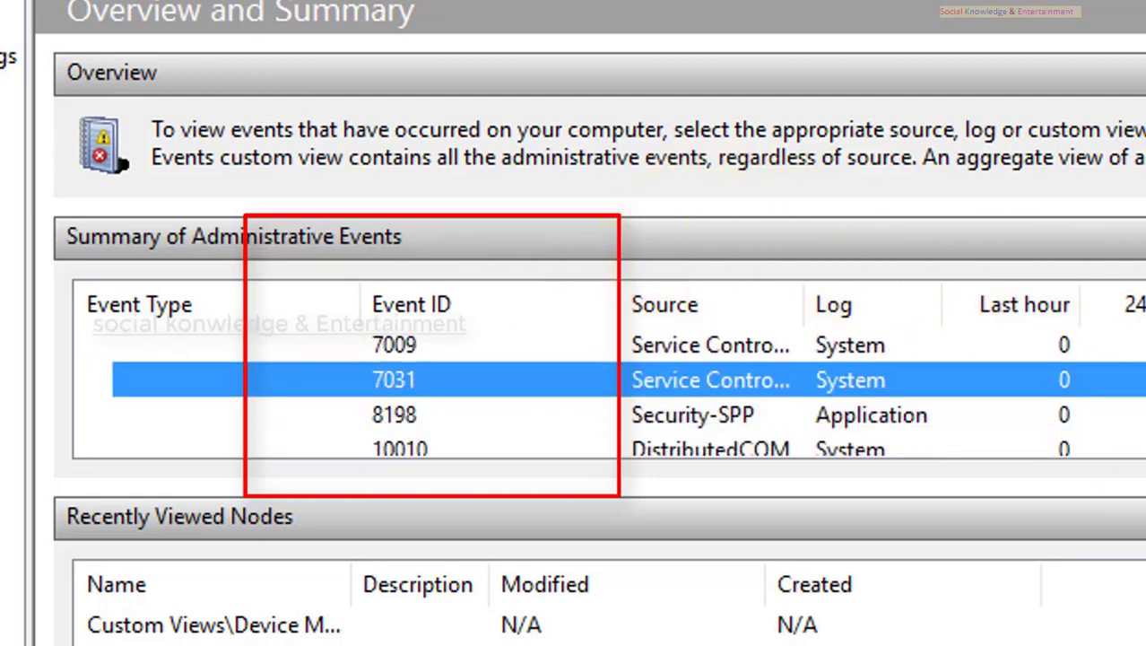
scroll(574, 395, up, 5)
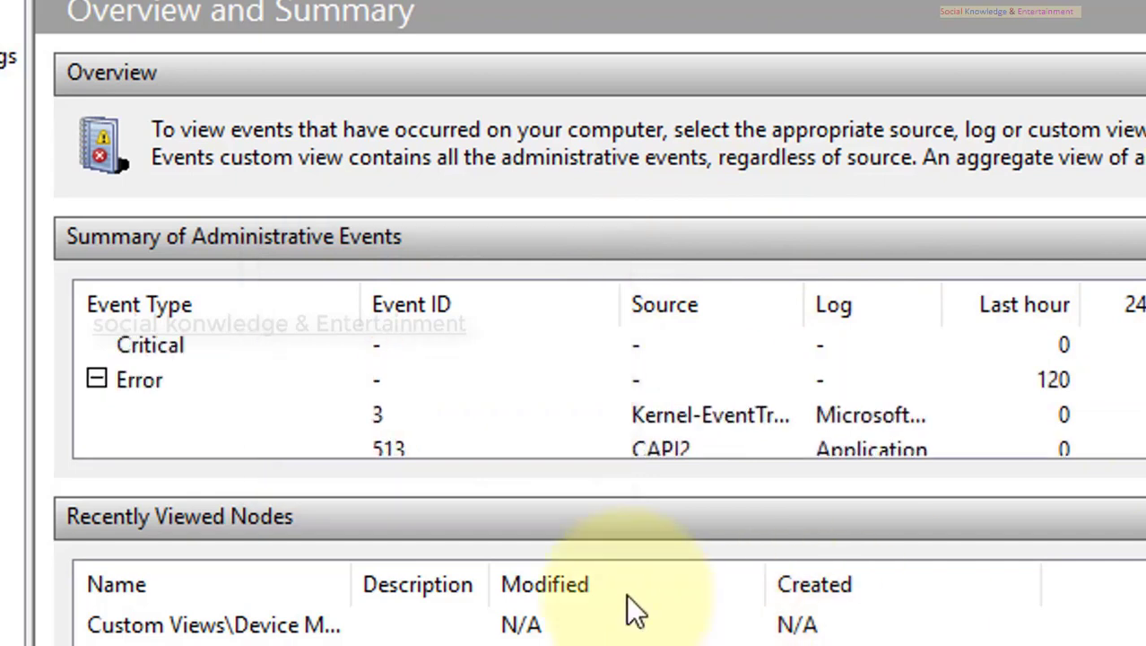
Select the Error row, widen the Source column to fit the full source names and narrow the Event ID column
click(134, 382)
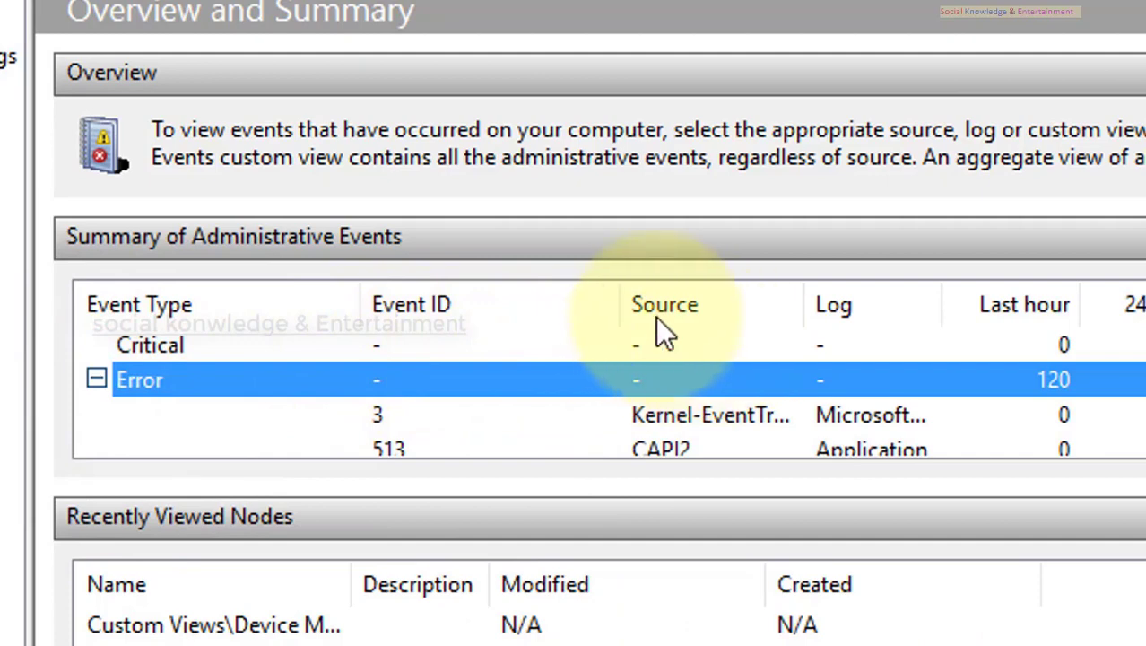
drag(808, 290, 1019, 265)
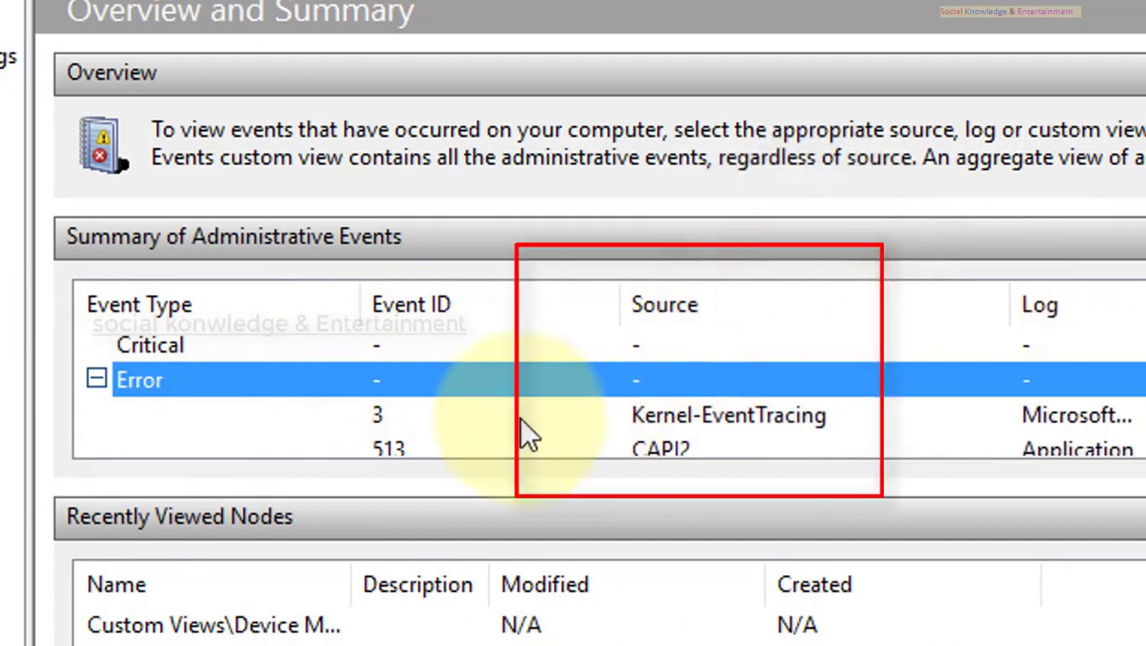
drag(627, 313, 548, 315)
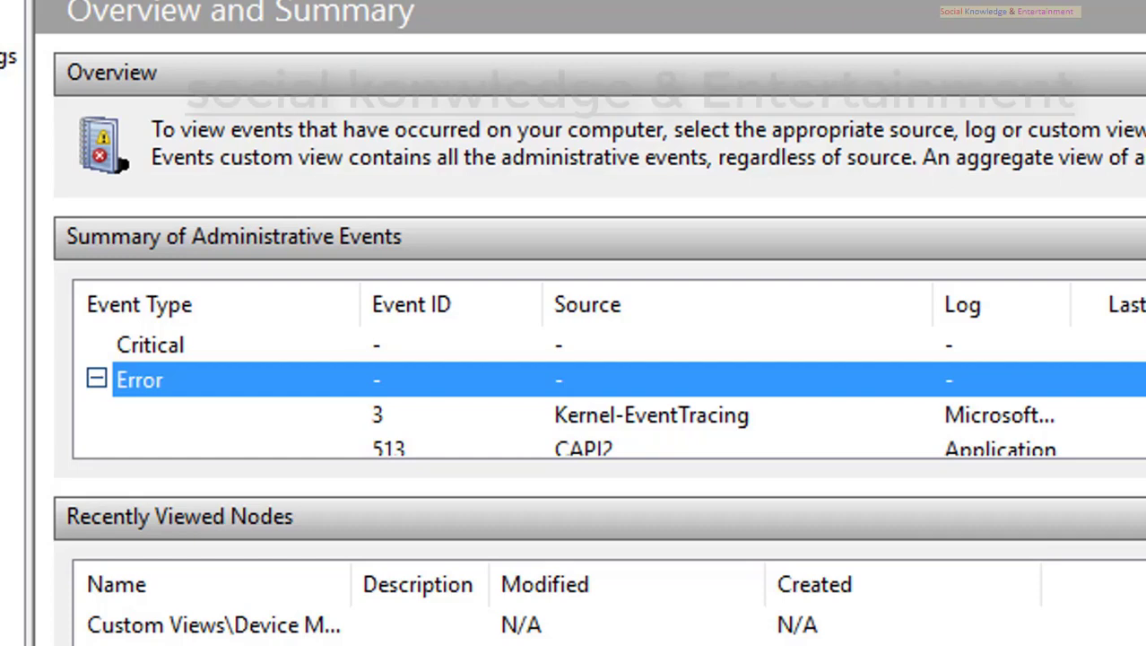
Select the Kernel-EventTracing entry and widen the Log column to fit its full log name
click(769, 422)
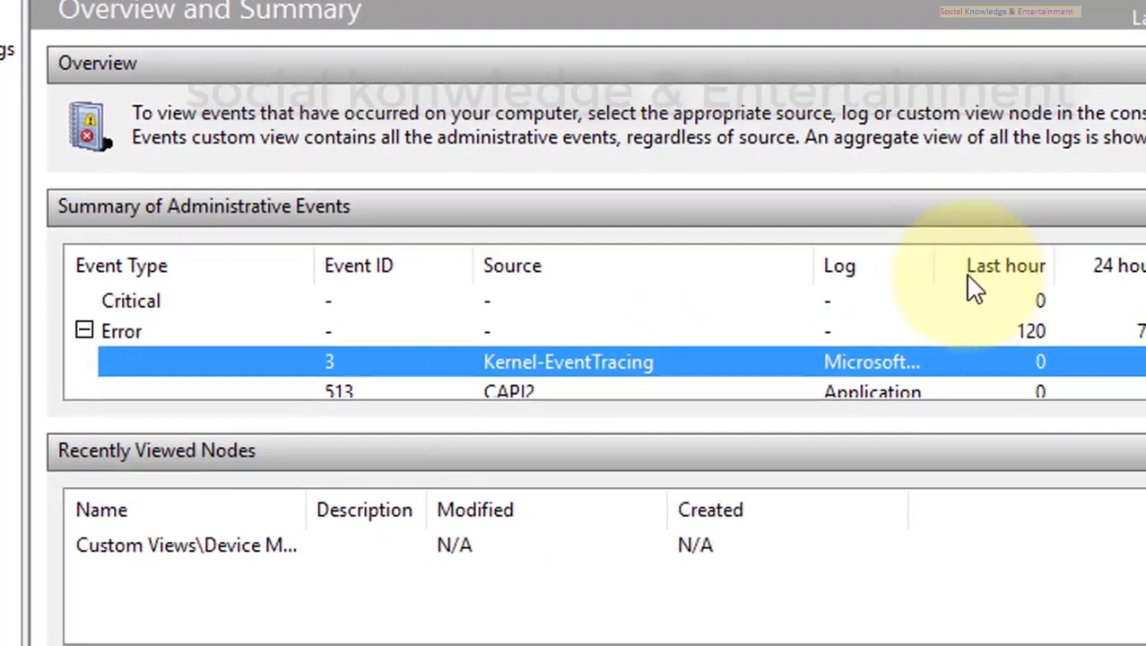
click(1054, 308)
drag(907, 274, 1139, 266)
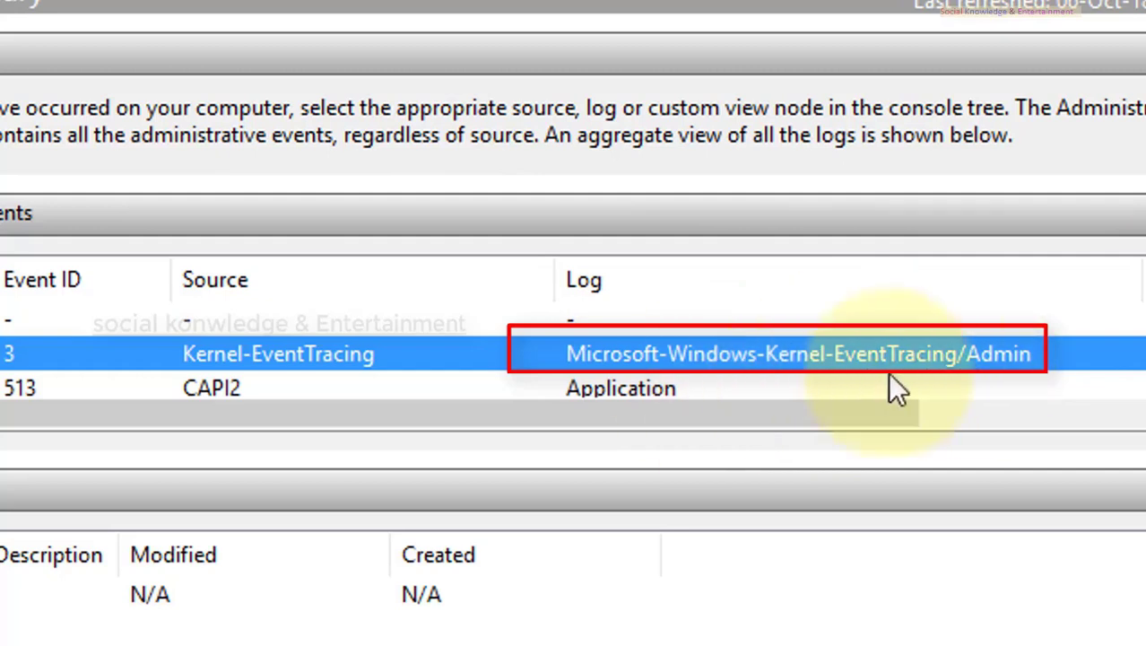
Examine the Last hour, 24 hours and 7 days columns, then return to the Event ID column and select the CAPI2 entry
drag(722, 416, 1056, 419)
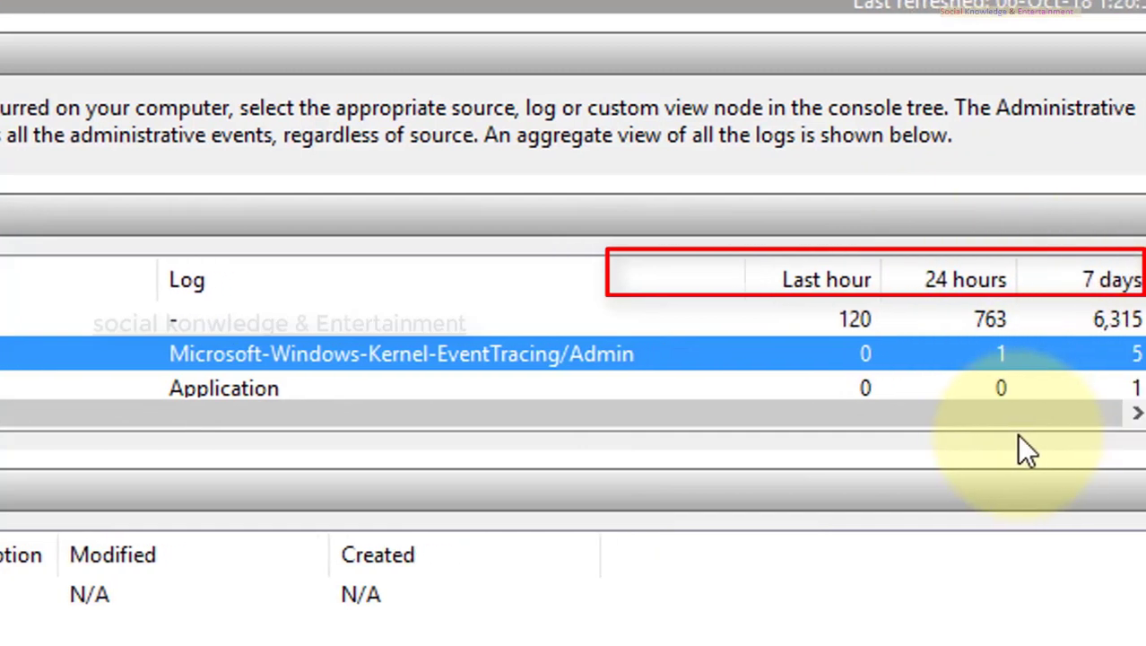
click(1027, 415)
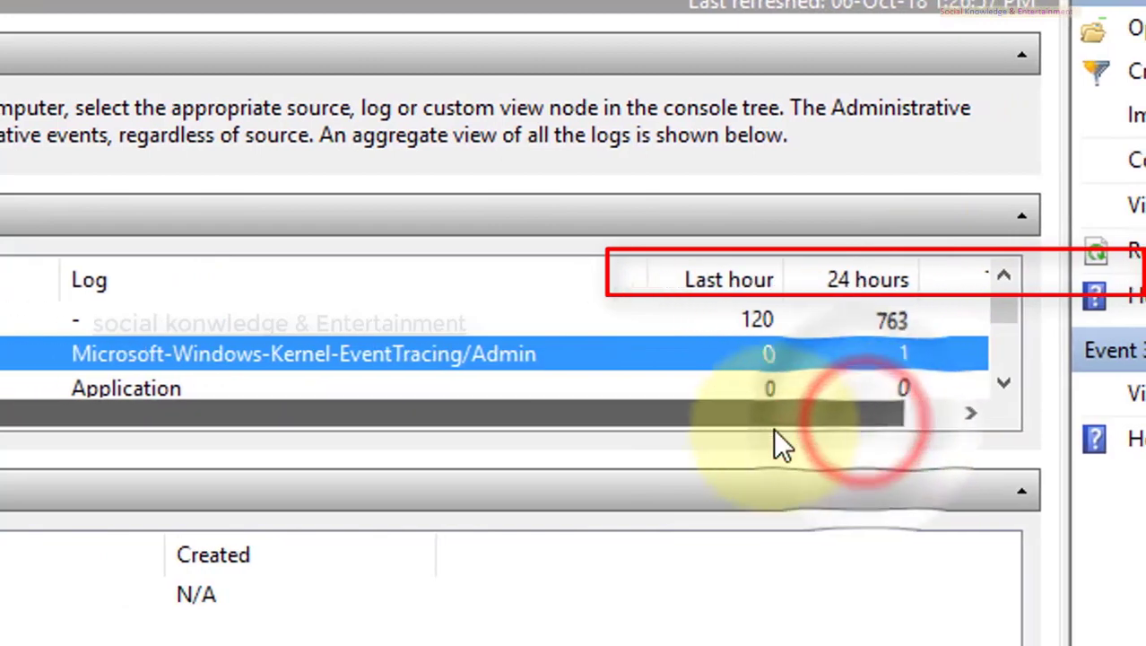
drag(773, 428, 180, 440)
click(205, 403)
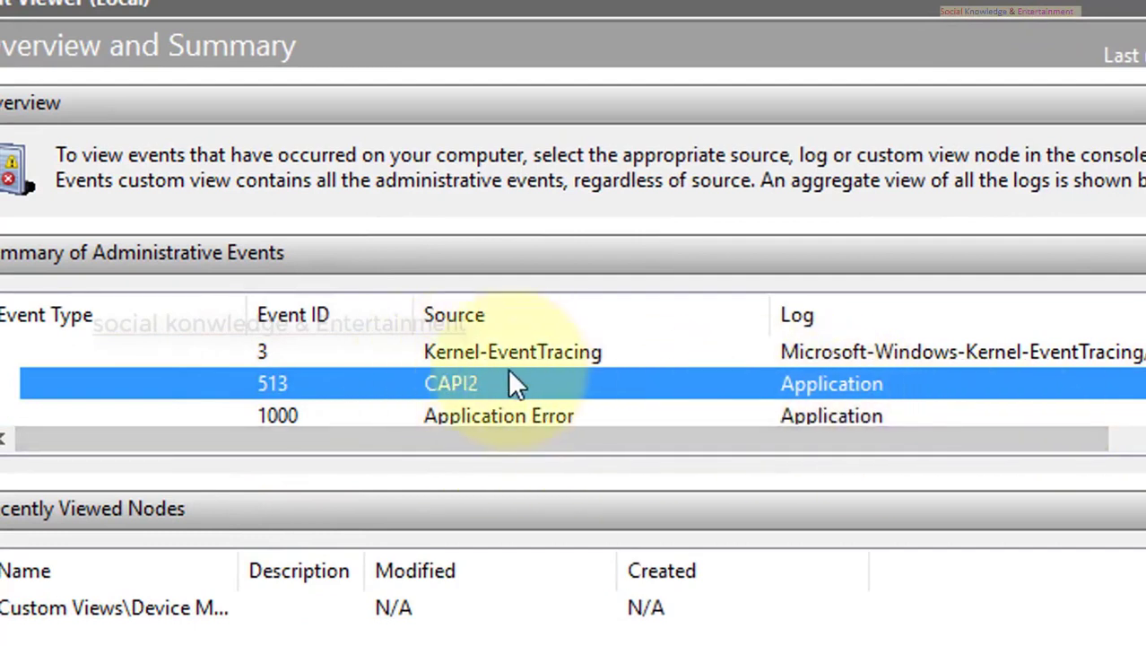
click(449, 384)
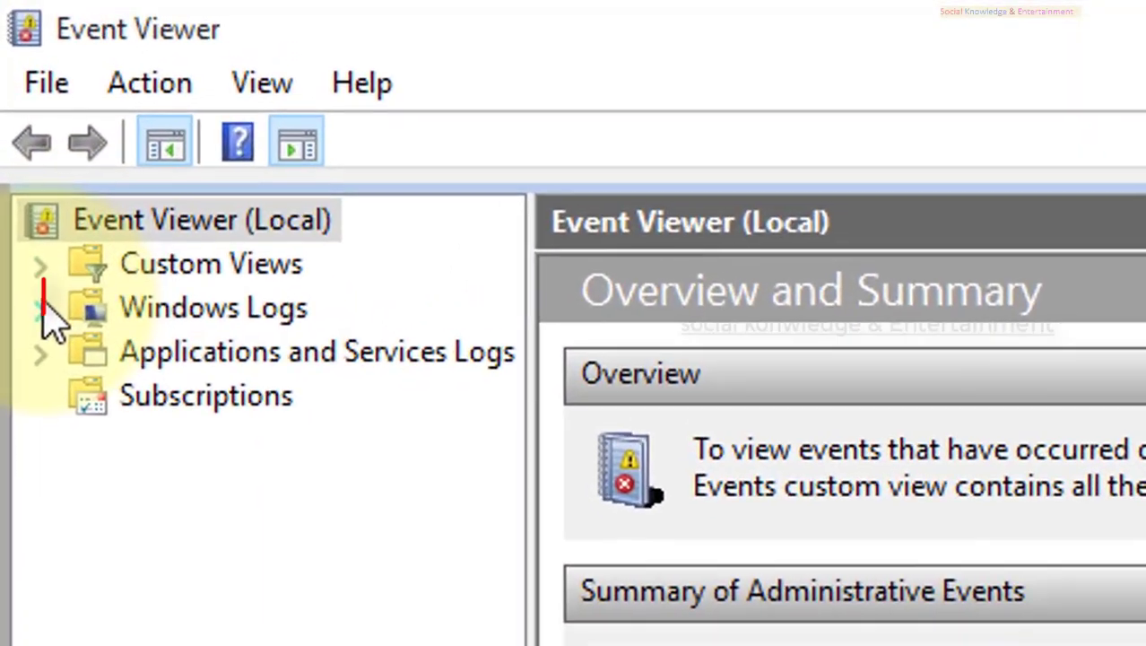
Expand Windows Logs in the console tree to show its individual logs
click(40, 305)
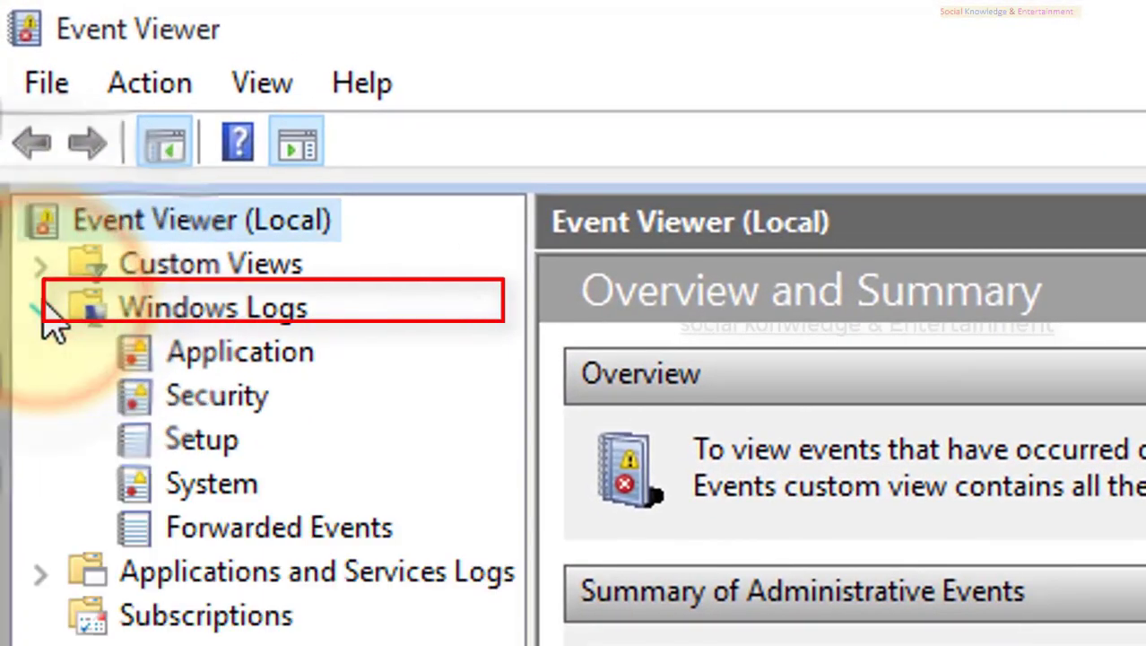
Open the Application log under Windows Logs, enlarge its event list and select the topmost Error entry
click(211, 367)
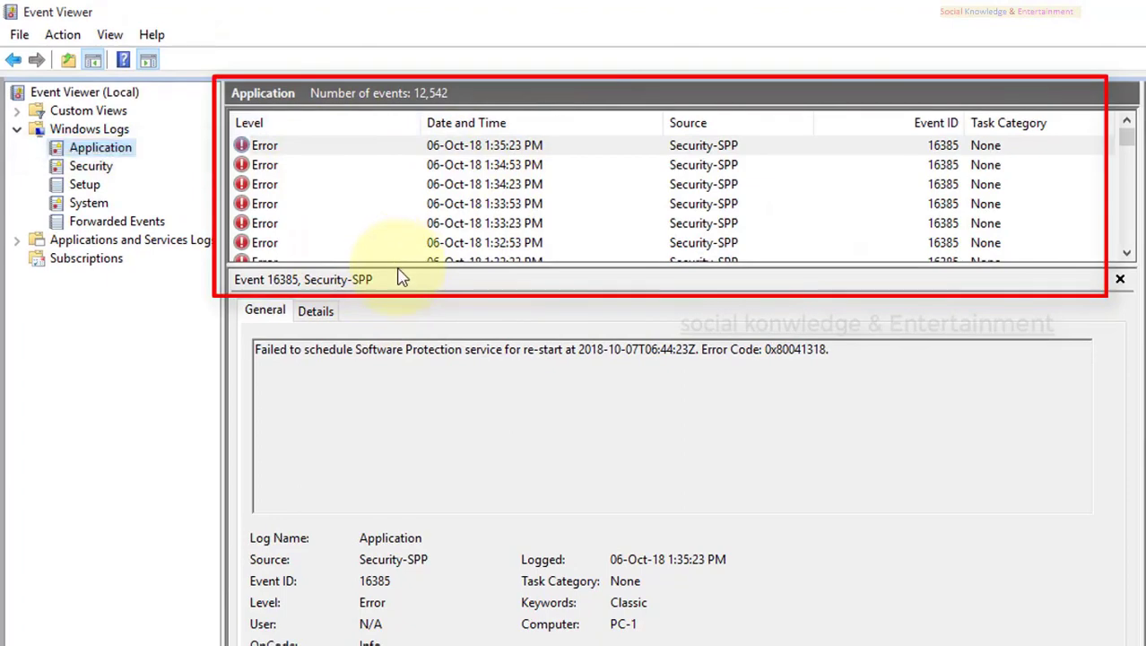
drag(397, 265, 396, 628)
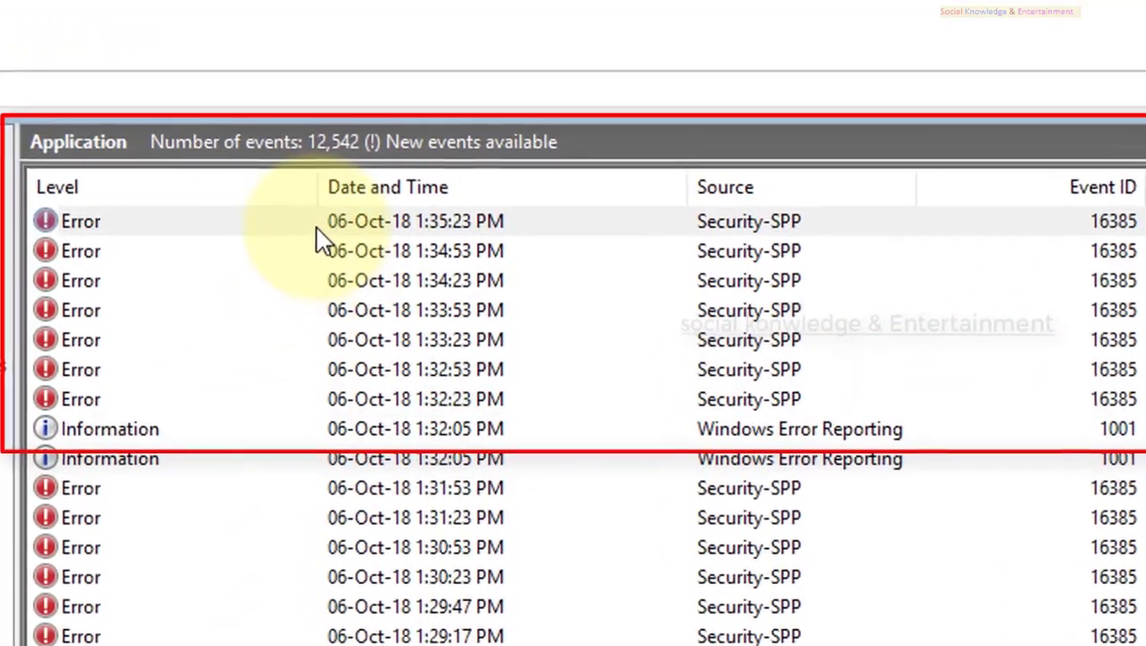
click(315, 226)
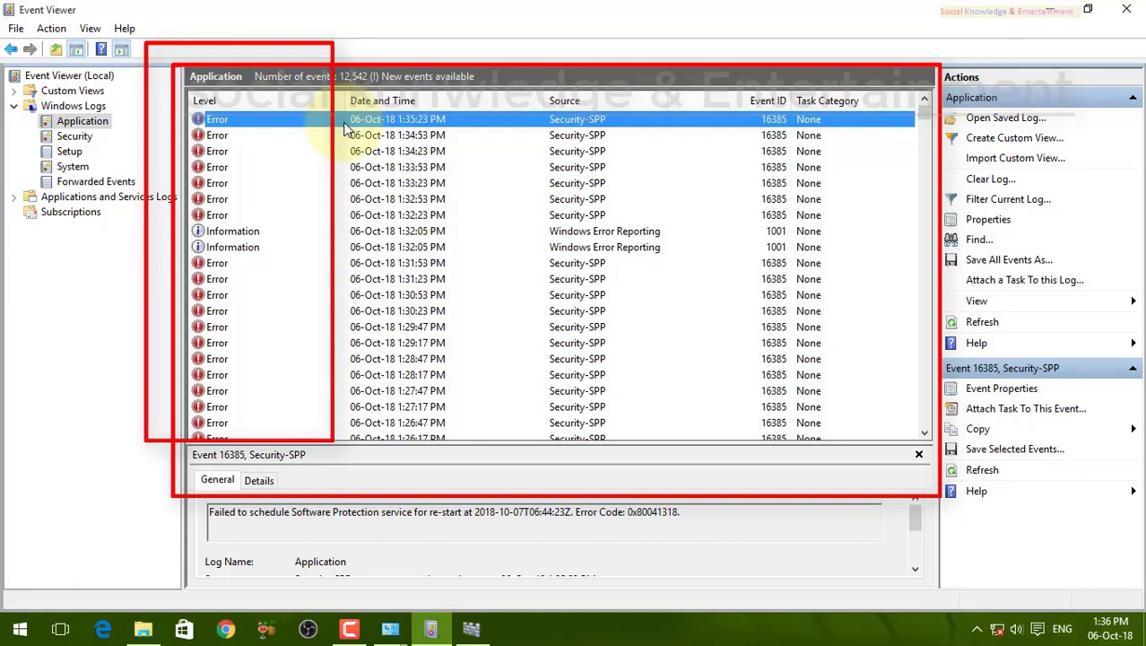
Browse the first few Error entries in the Application log and return to the topmost Security-SPP event
key(Down)
key(Down)
key(Down)
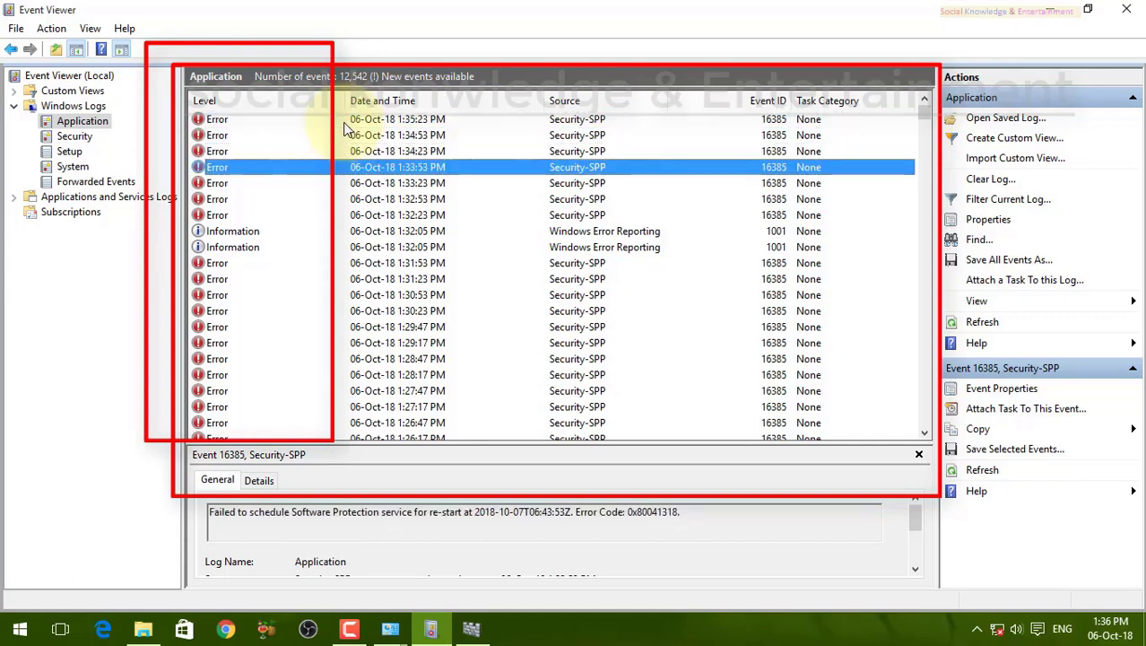
key(Up)
key(Up)
key(Up)
key(Down)
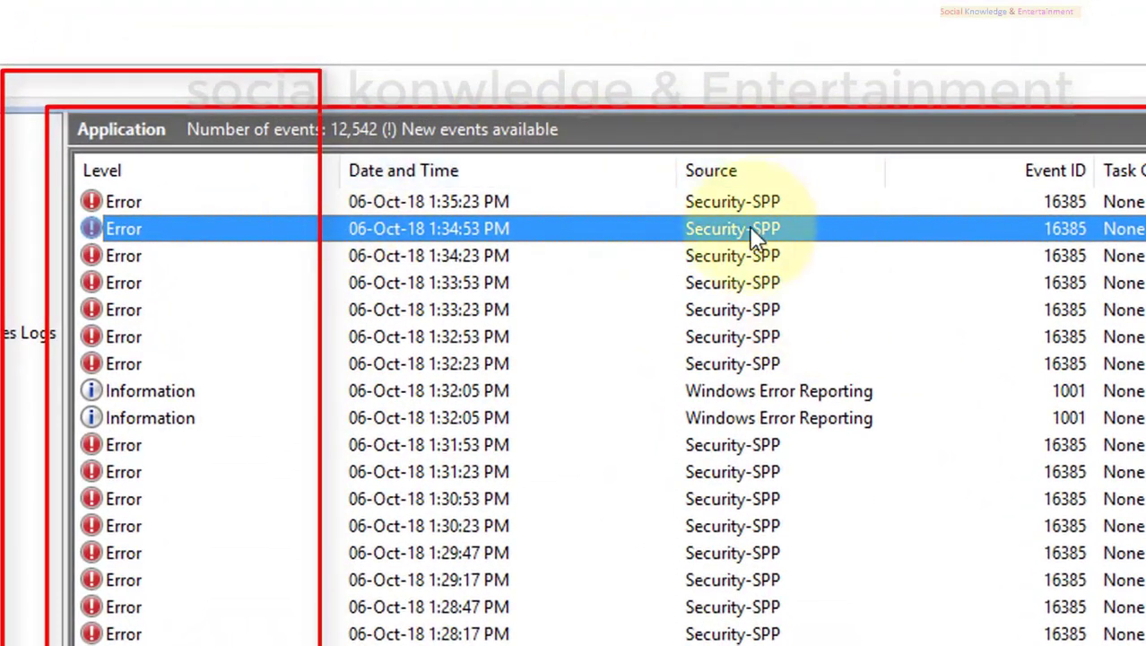
click(765, 203)
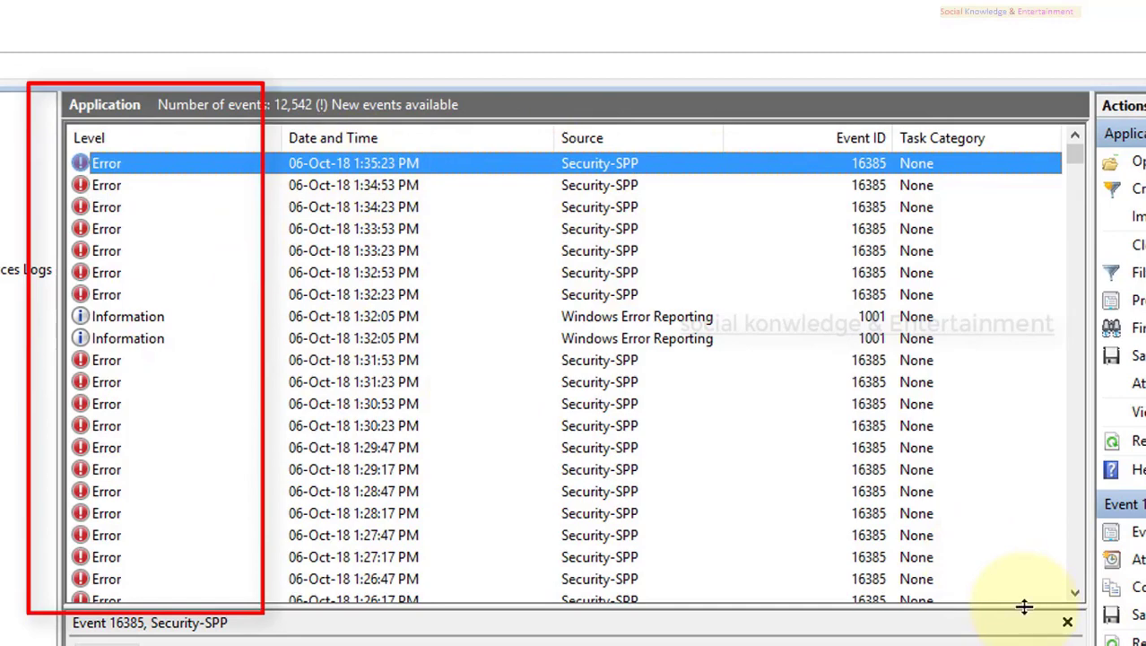
Enlarge the event preview area for the topmost Security-SPP error and highlight its full description text
drag(1024, 606, 939, 377)
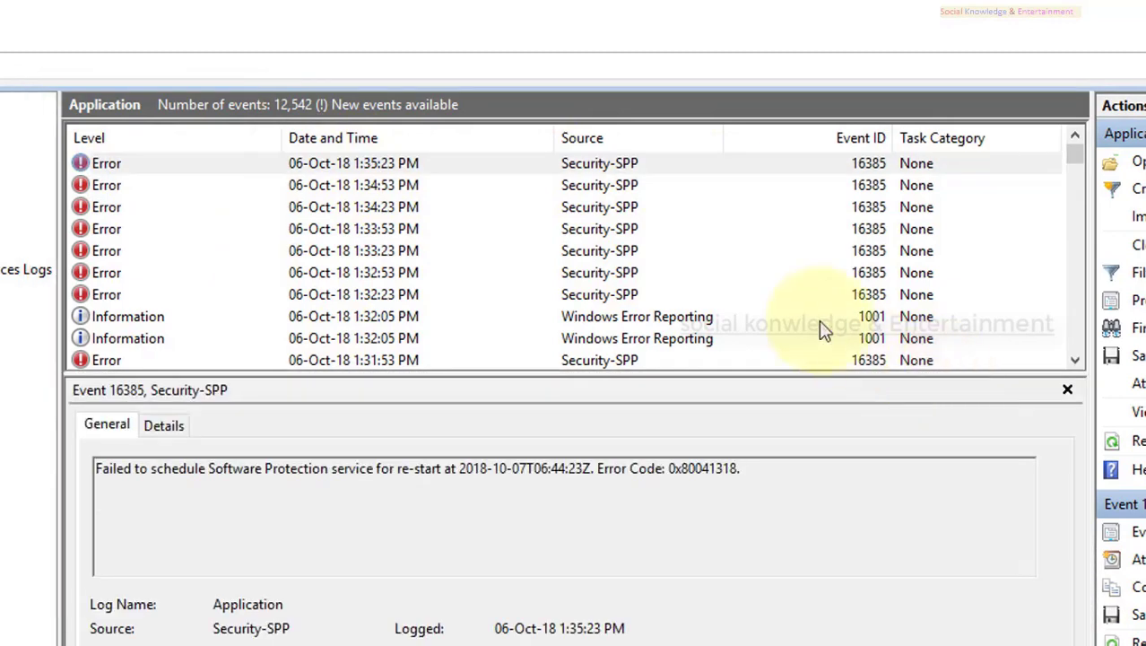
click(617, 165)
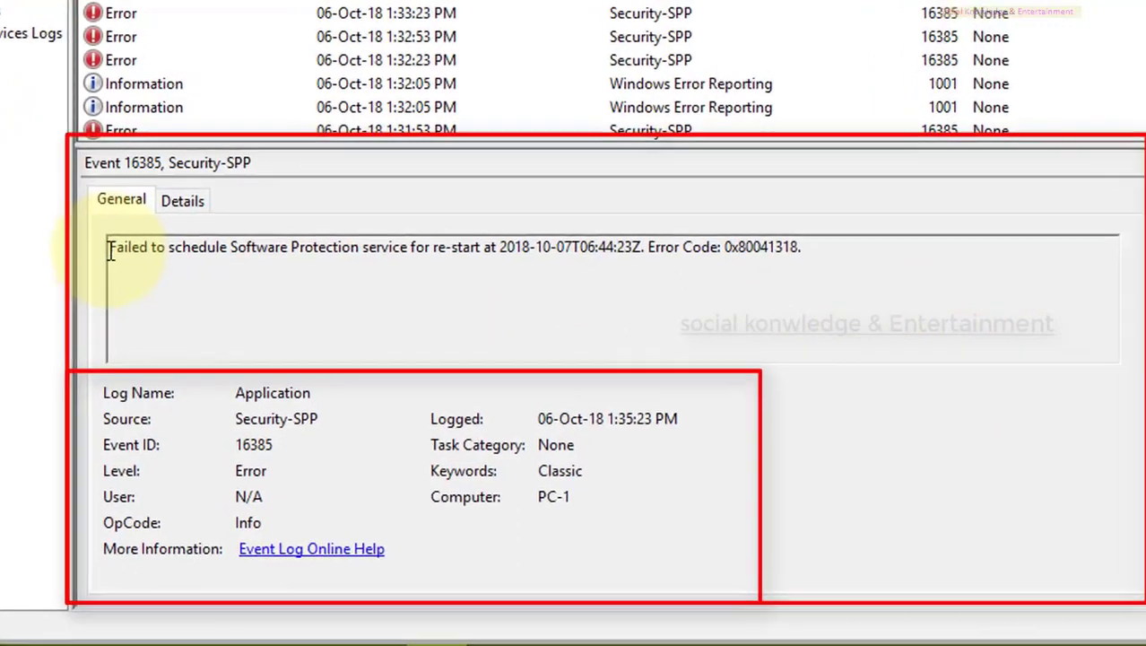
triple_click(123, 230)
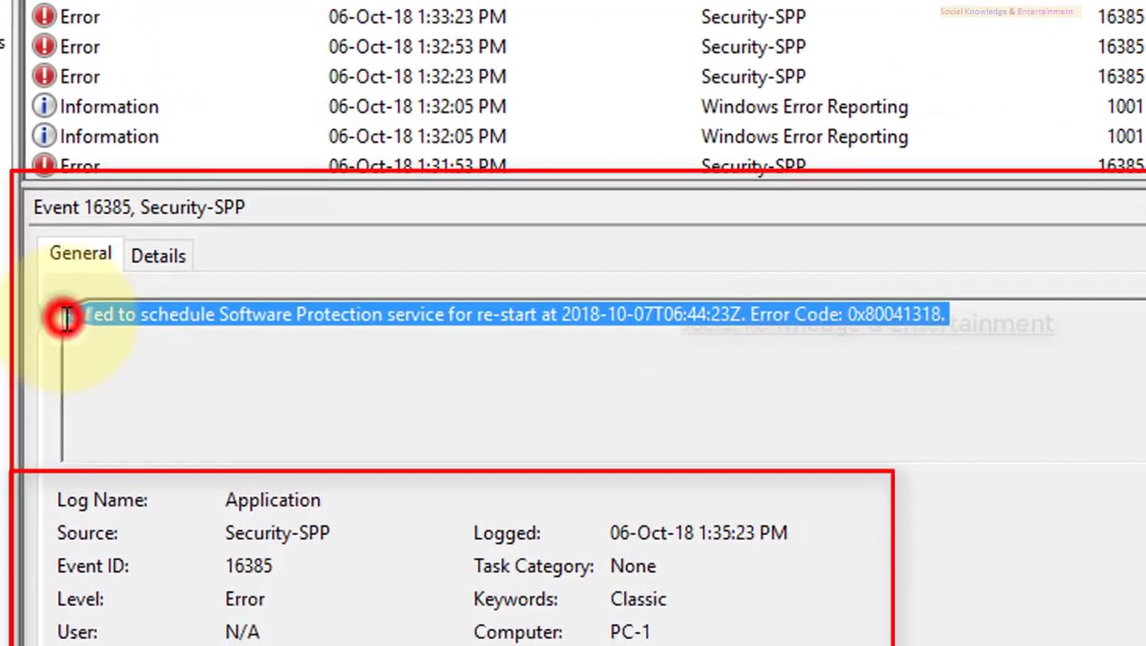
click(266, 328)
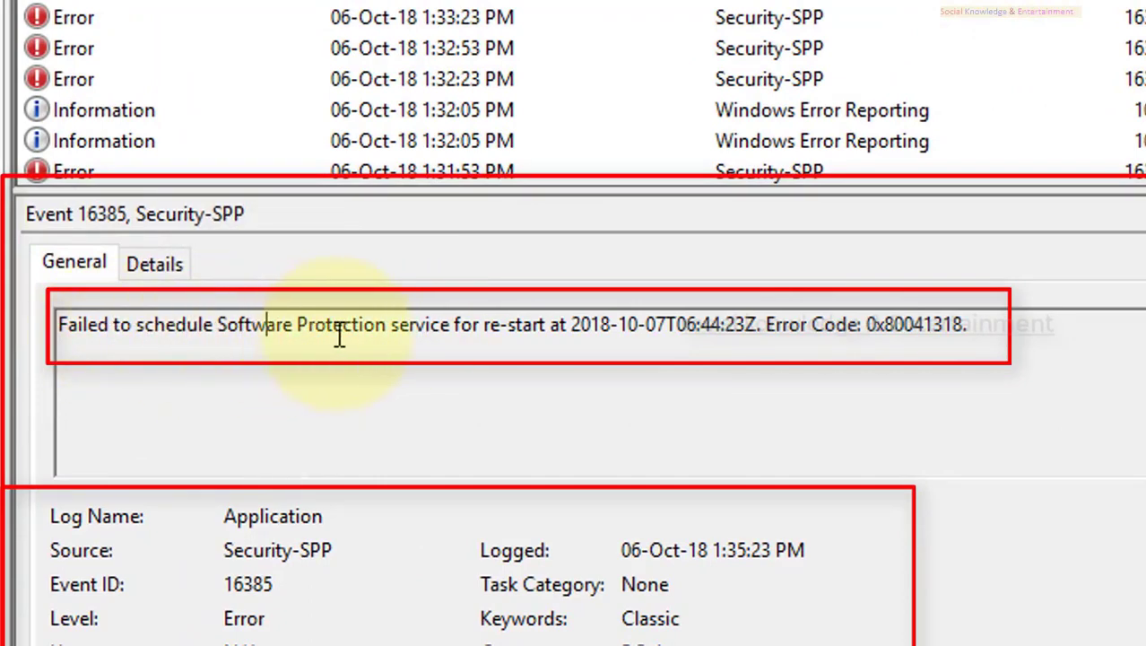
Examine the error description phrase by phrase, highlighting the service restart text and the error code 0x80041318
double_click(399, 324)
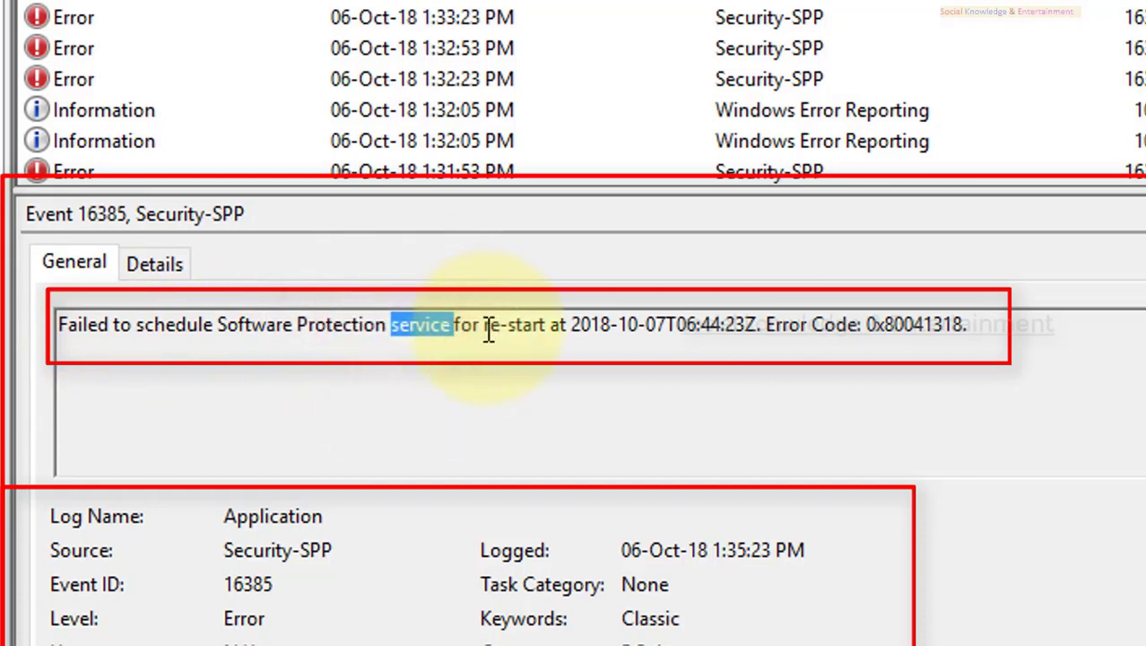
drag(484, 326, 611, 324)
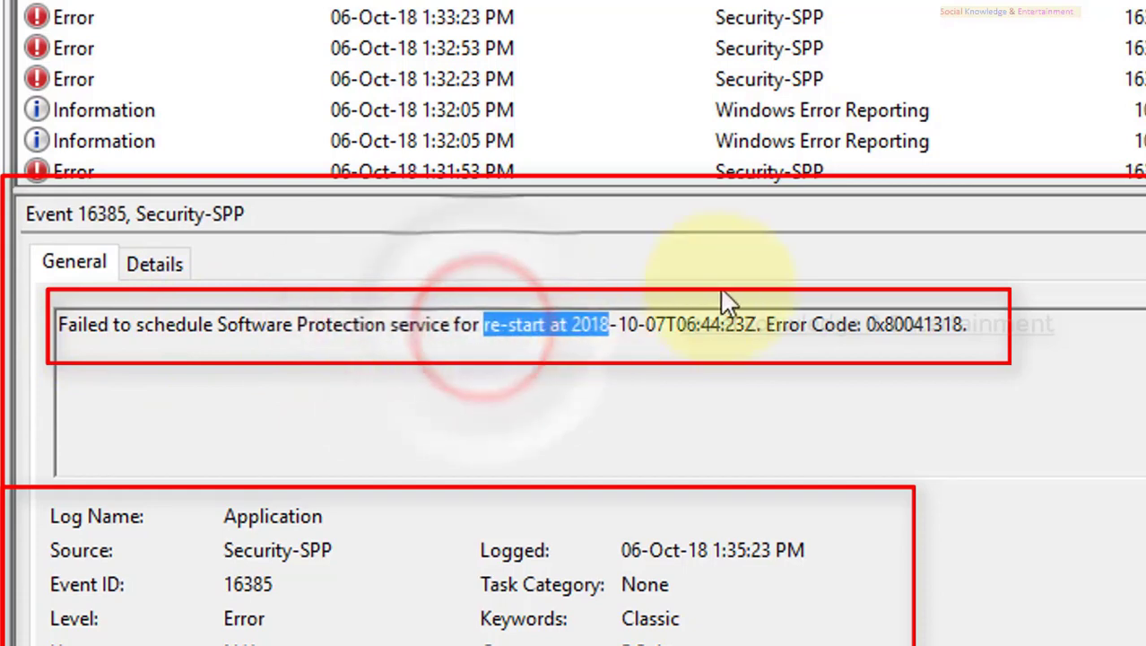
click(758, 325)
key(shift+Home)
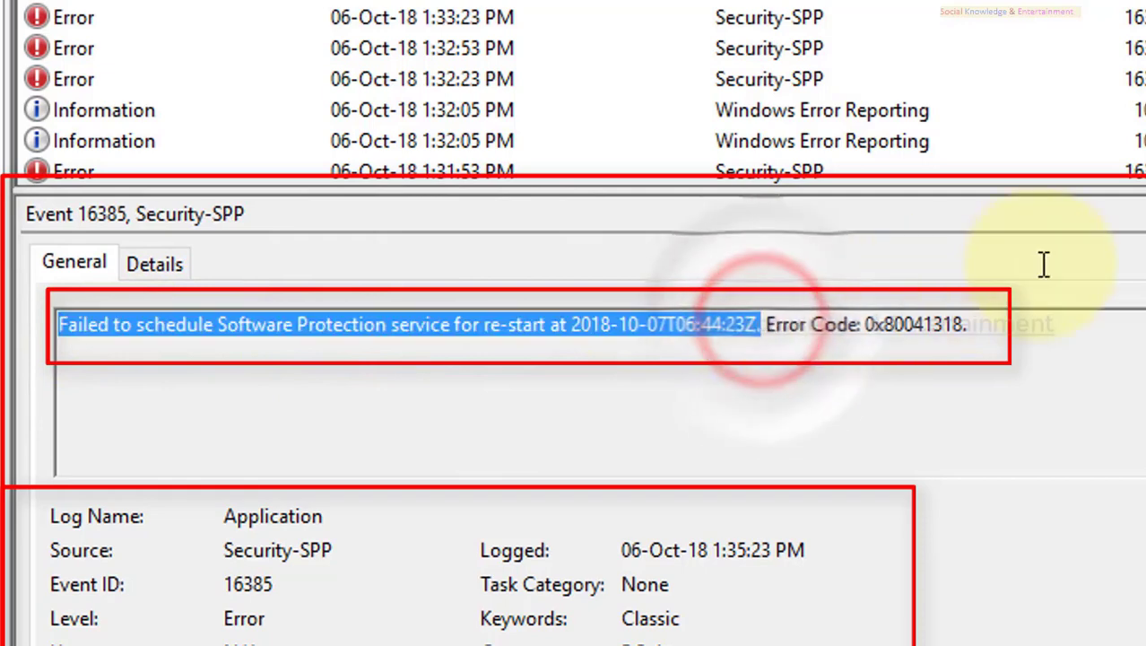
key(shift+End)
click(1003, 339)
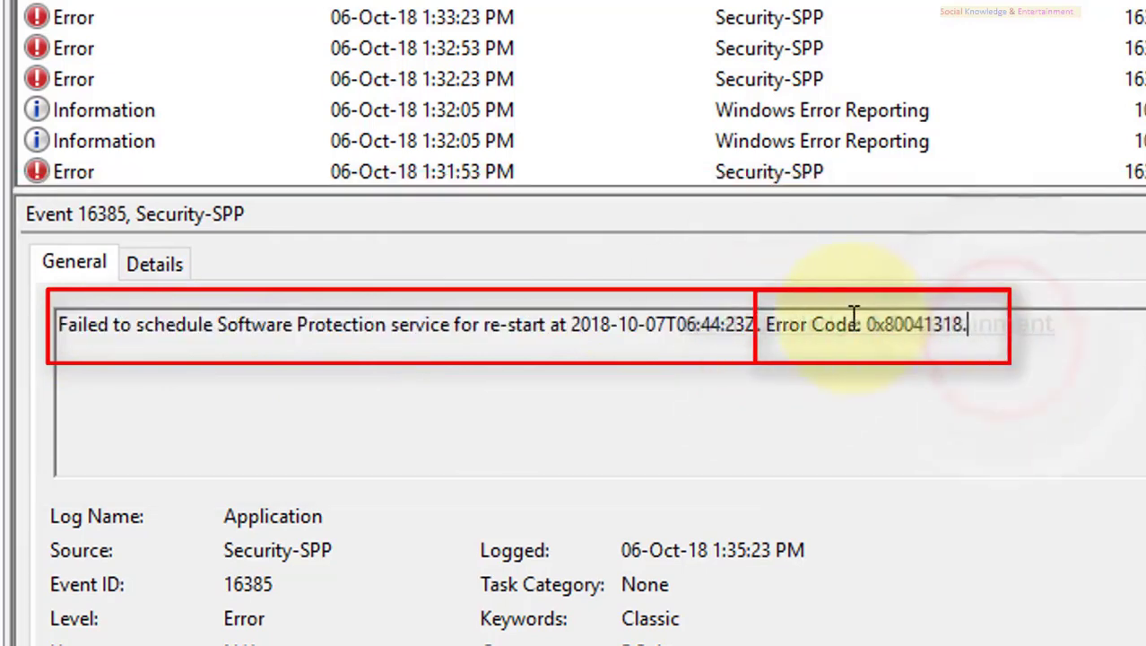
drag(866, 328, 1009, 323)
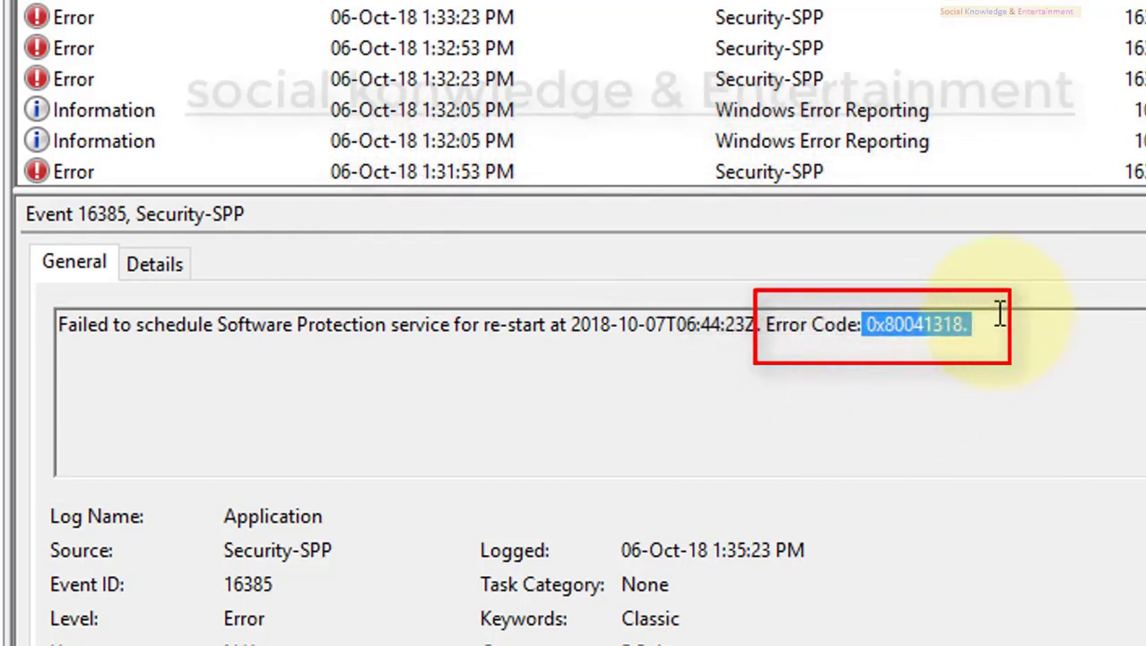
click(1001, 326)
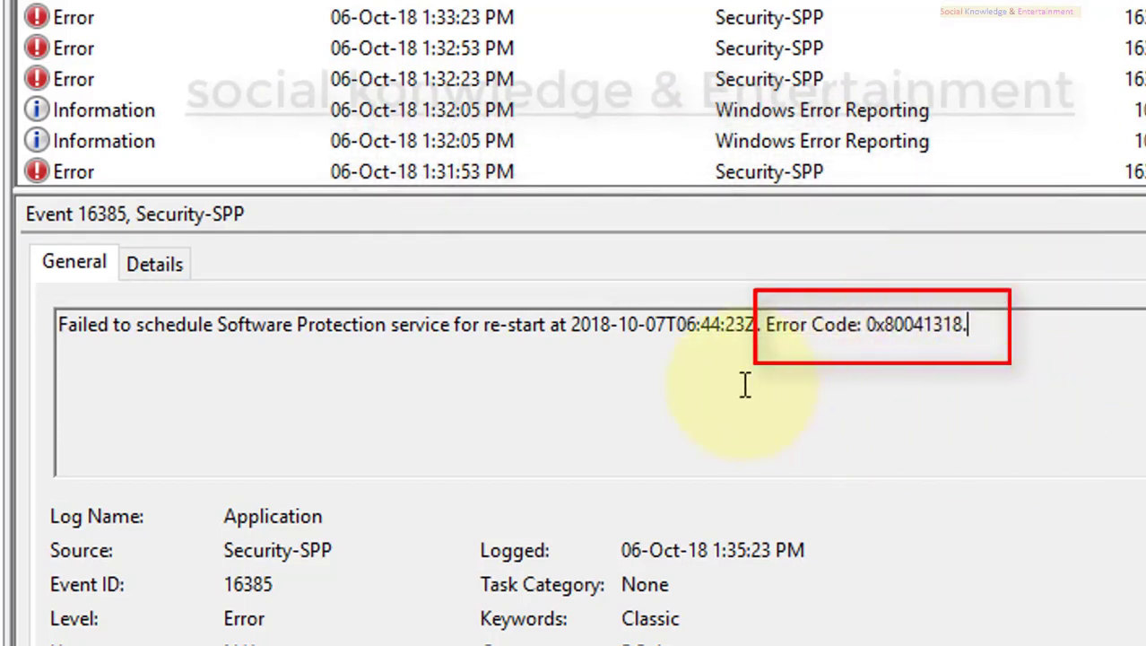
double_click(975, 324)
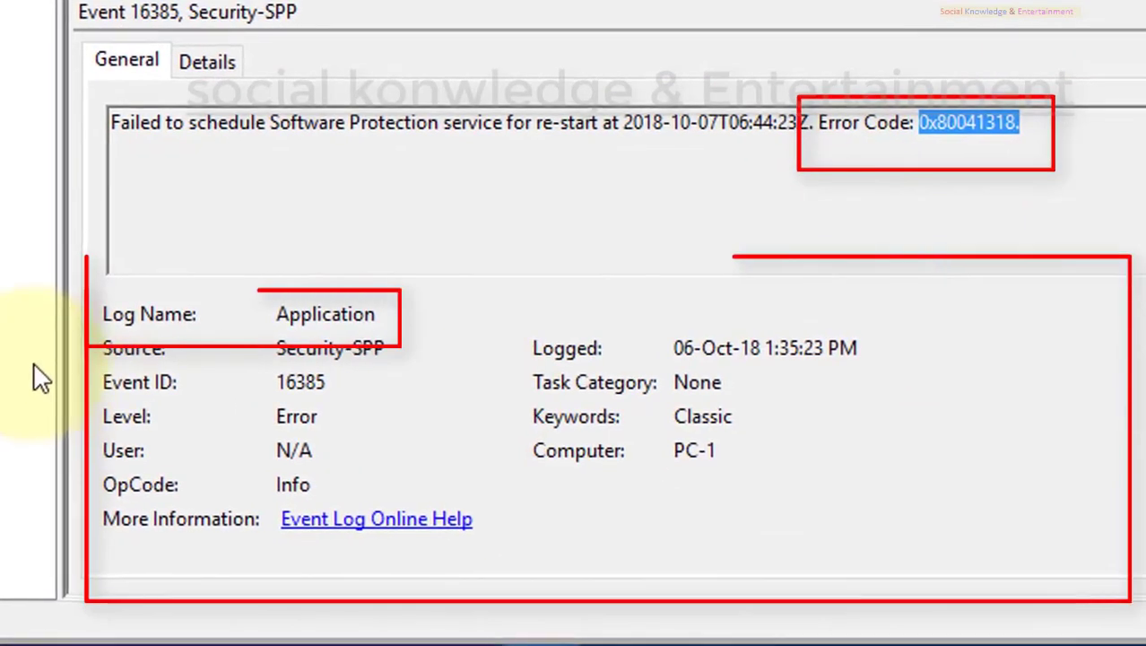
Examine the event's Log Name, Source and Event ID fields, highlighting the log name and ID values
click(184, 321)
click(283, 323)
double_click(282, 323)
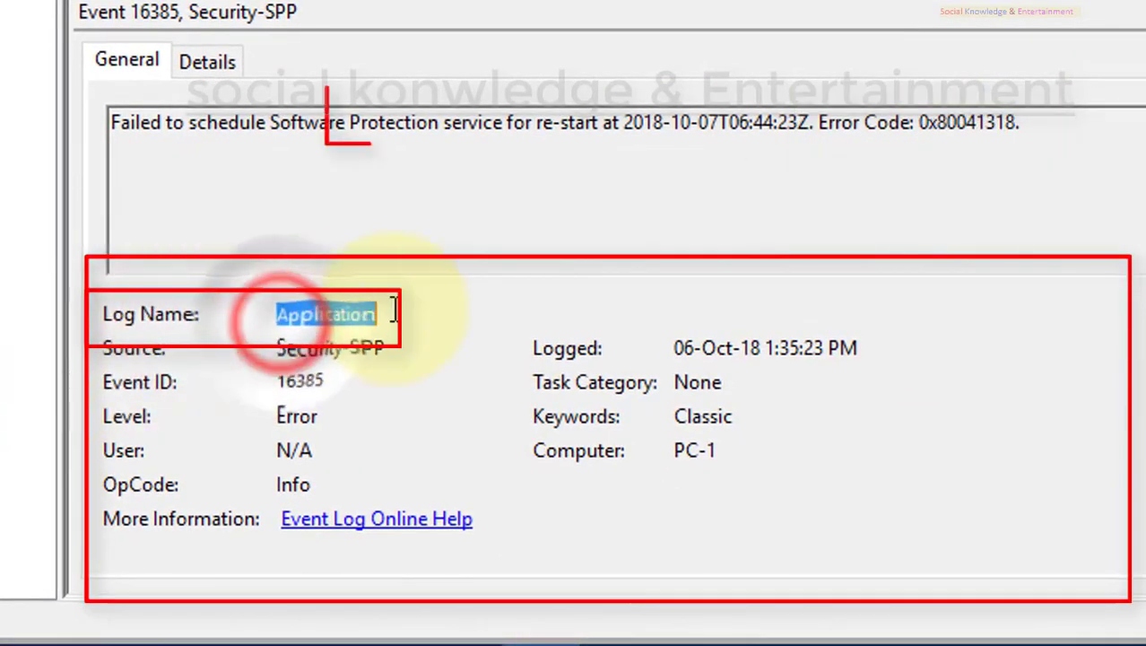
click(388, 312)
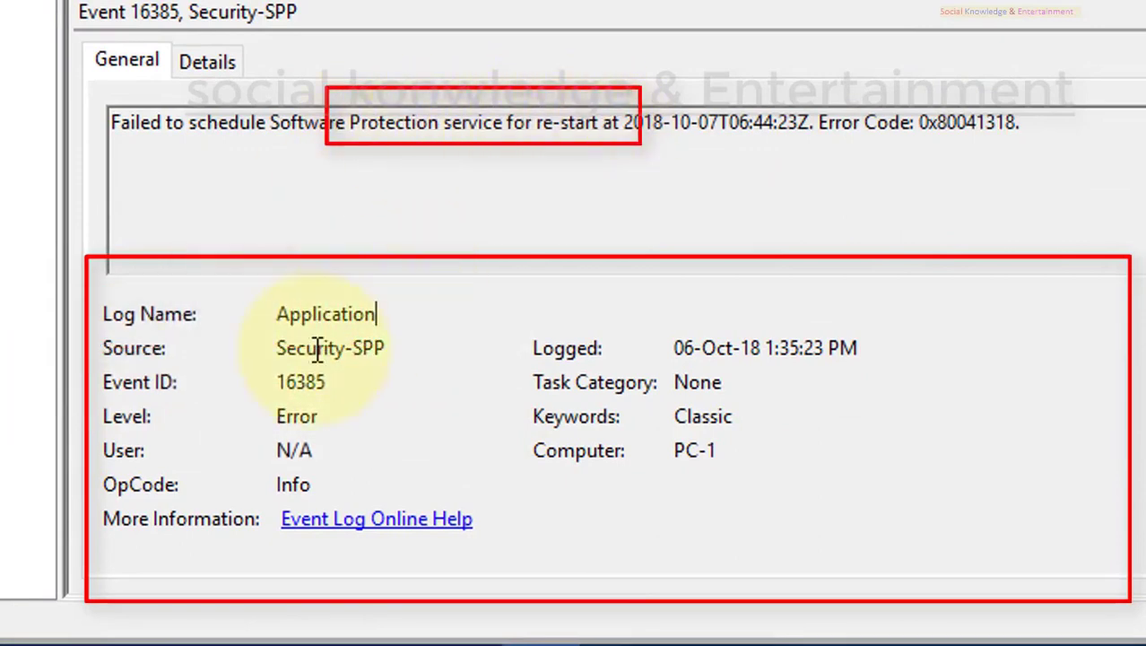
drag(378, 313, 225, 289)
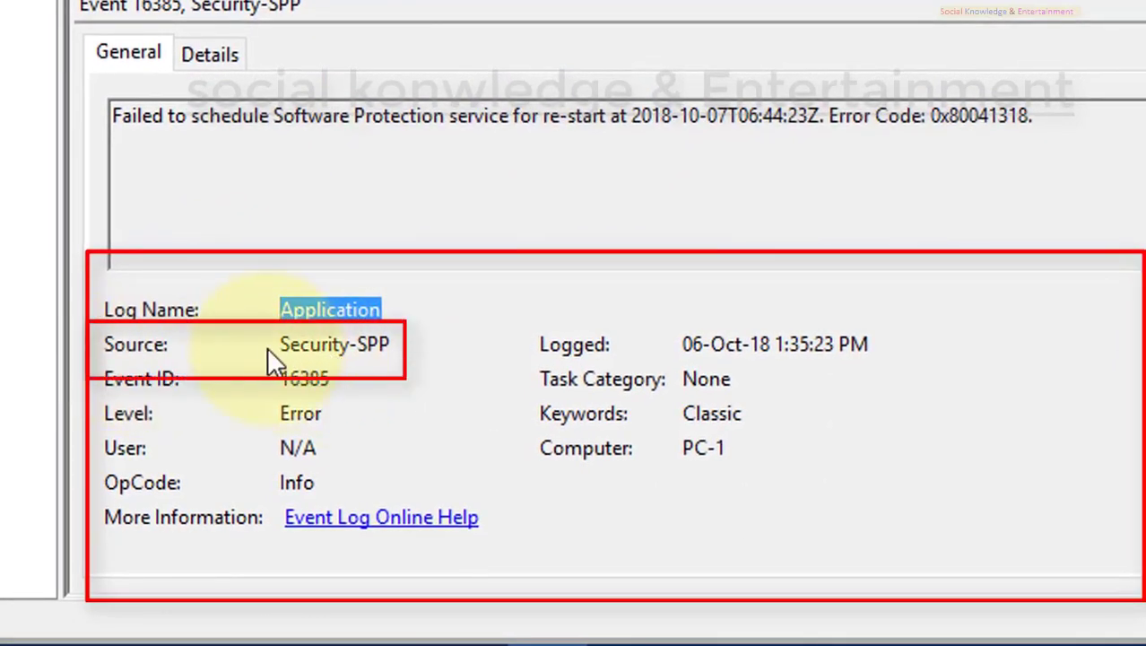
click(407, 355)
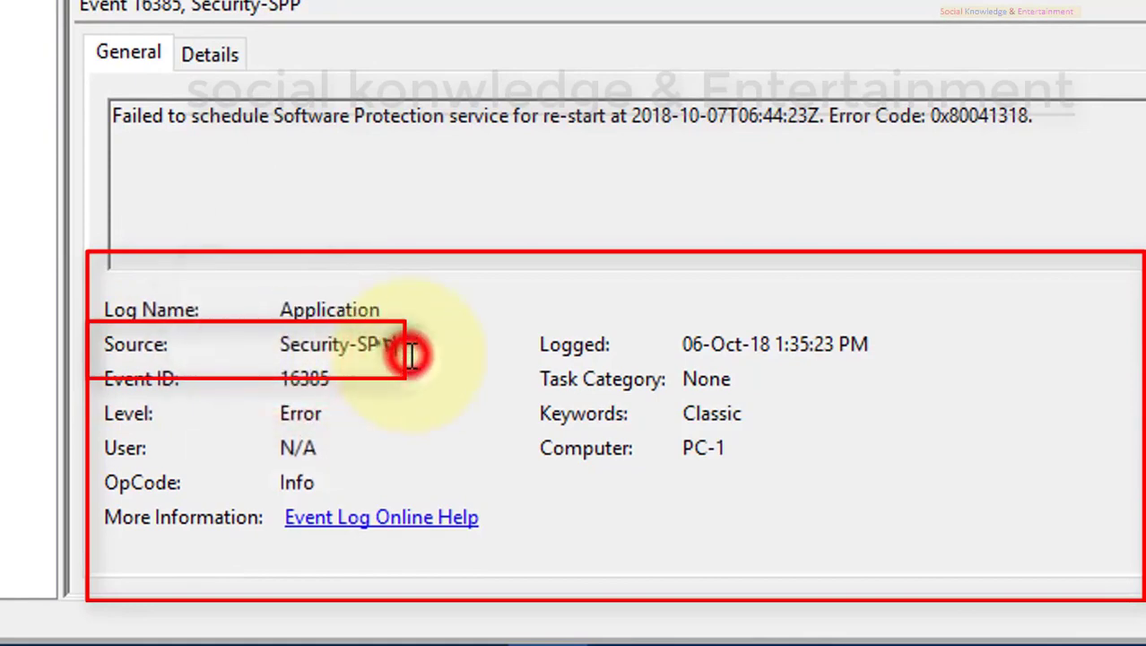
drag(287, 378, 333, 382)
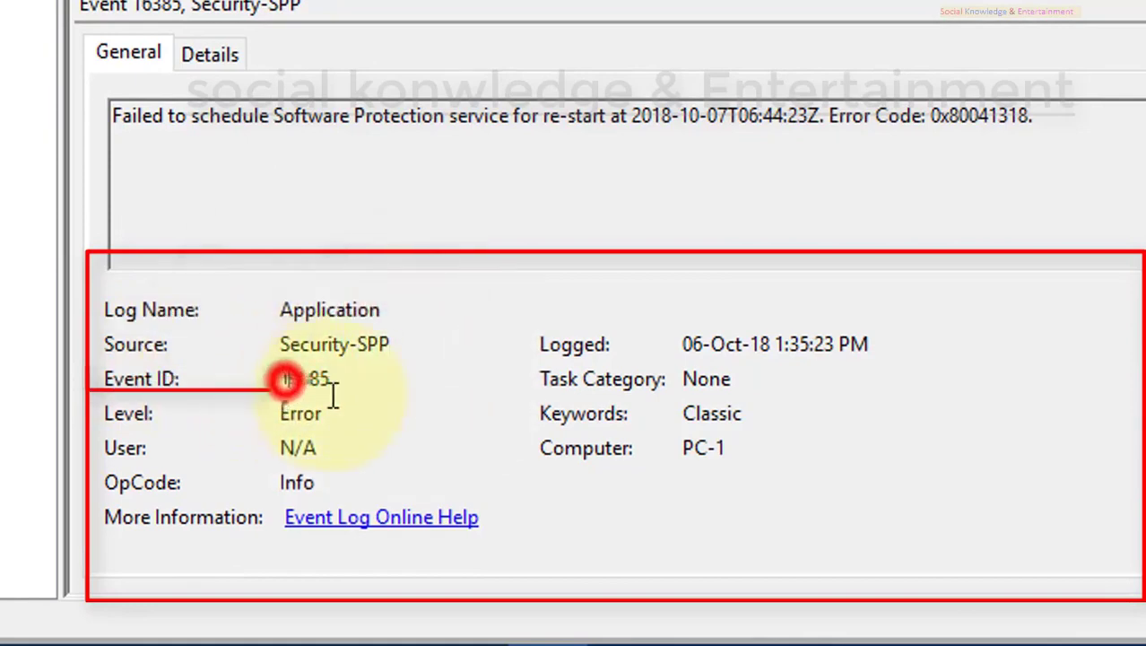
click(148, 439)
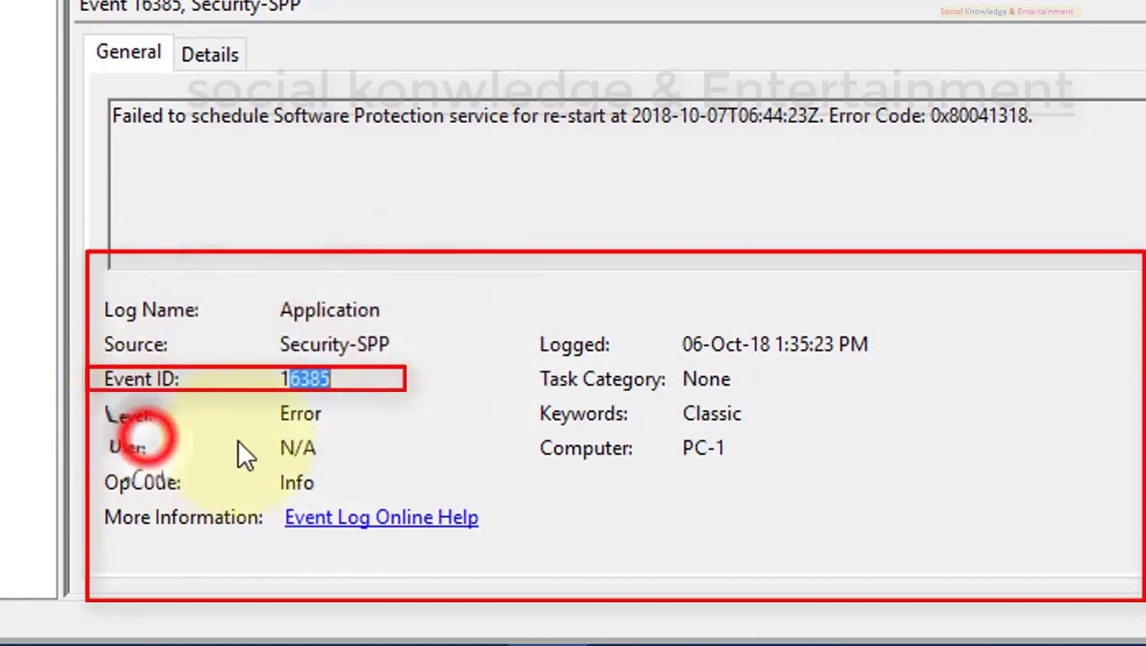
Examine the event's Level, User and OpCode fields, highlighting the Level and OpCode values
click(281, 416)
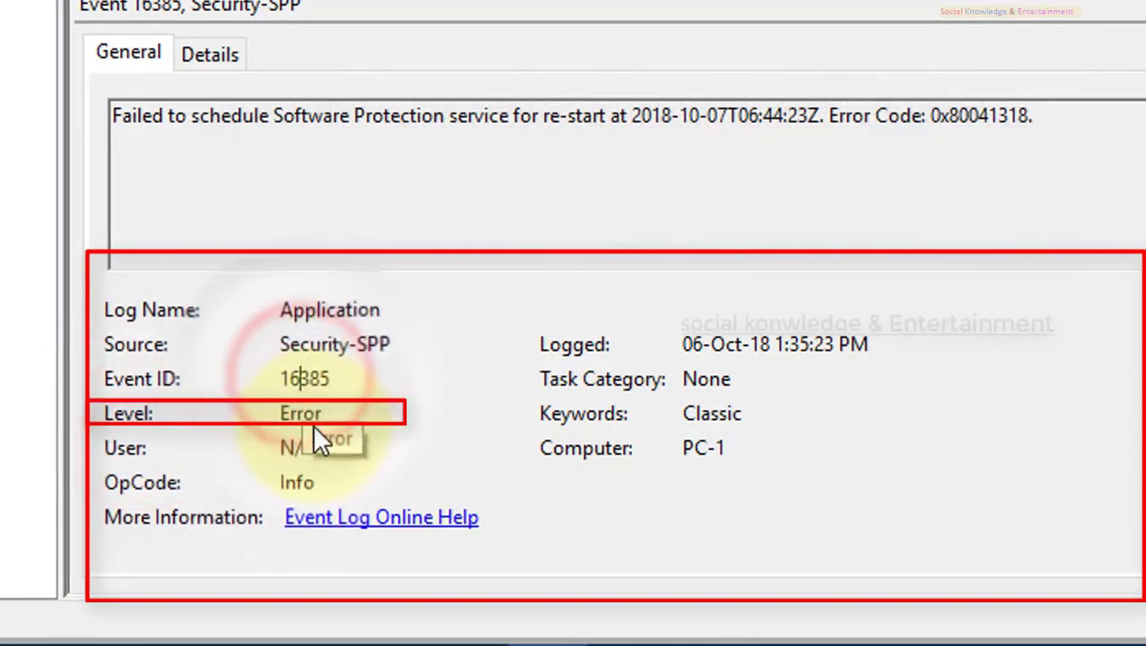
drag(317, 422, 155, 451)
click(156, 439)
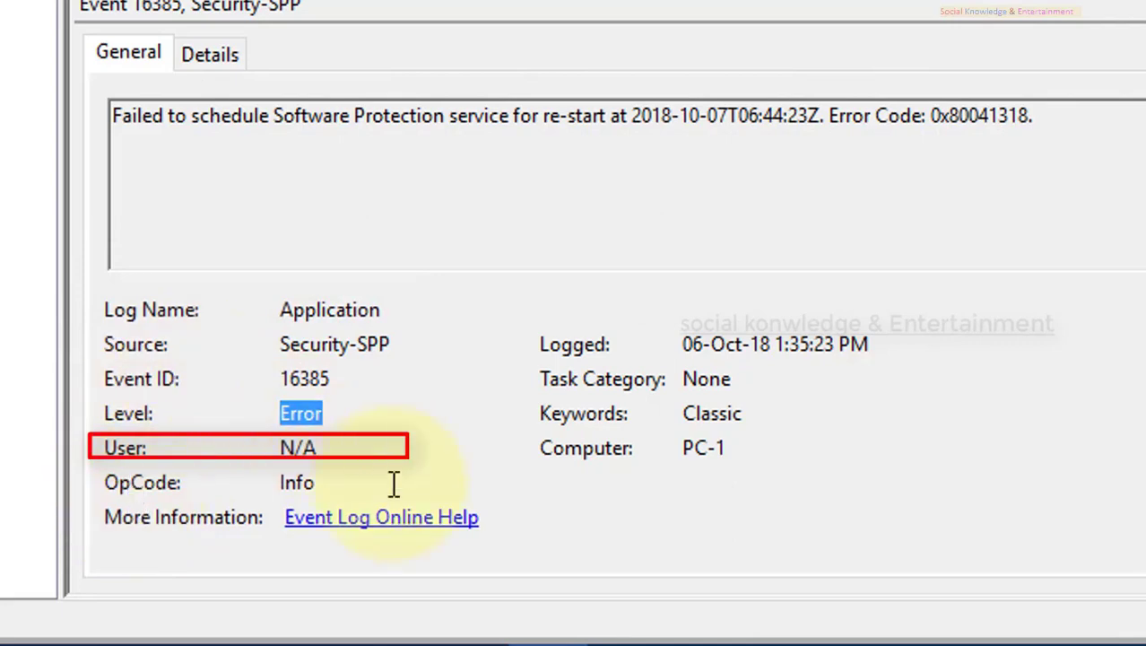
double_click(305, 487)
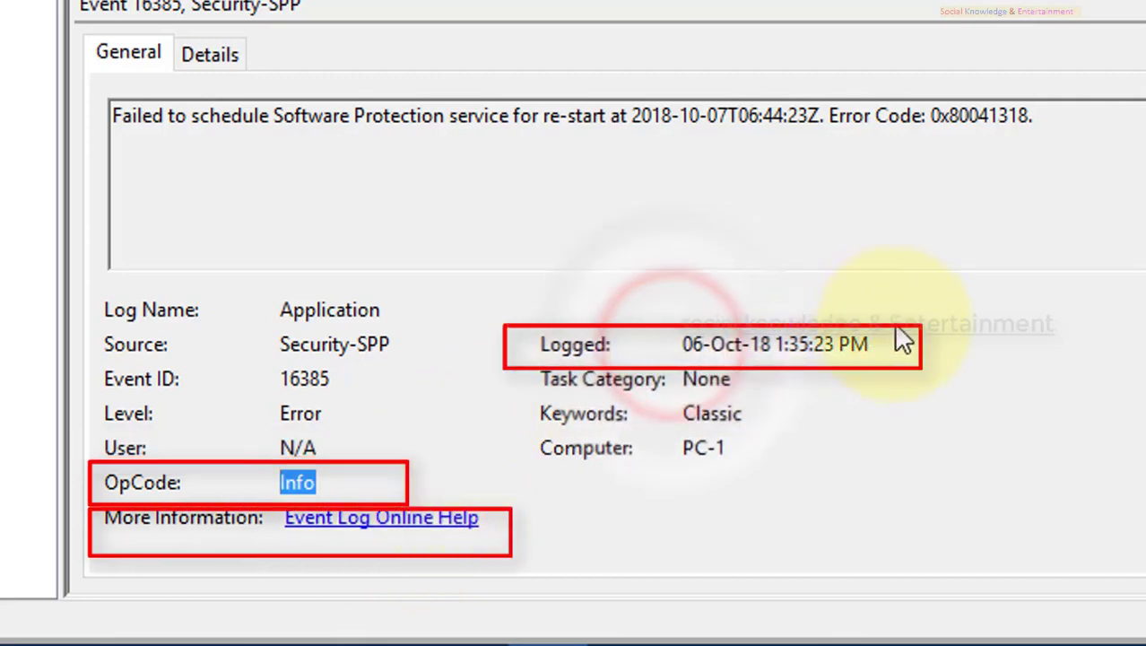
Compare the event's Logged date and time with the system clock and calendar, closing the calendar when done
click(821, 321)
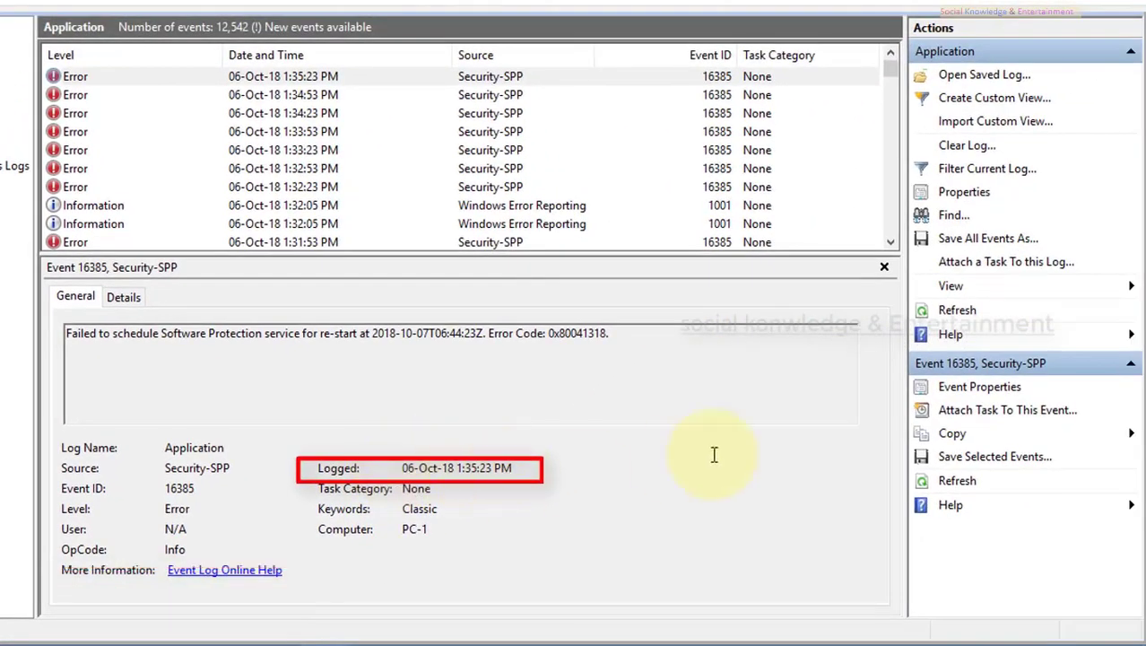
key(super+alt+d)
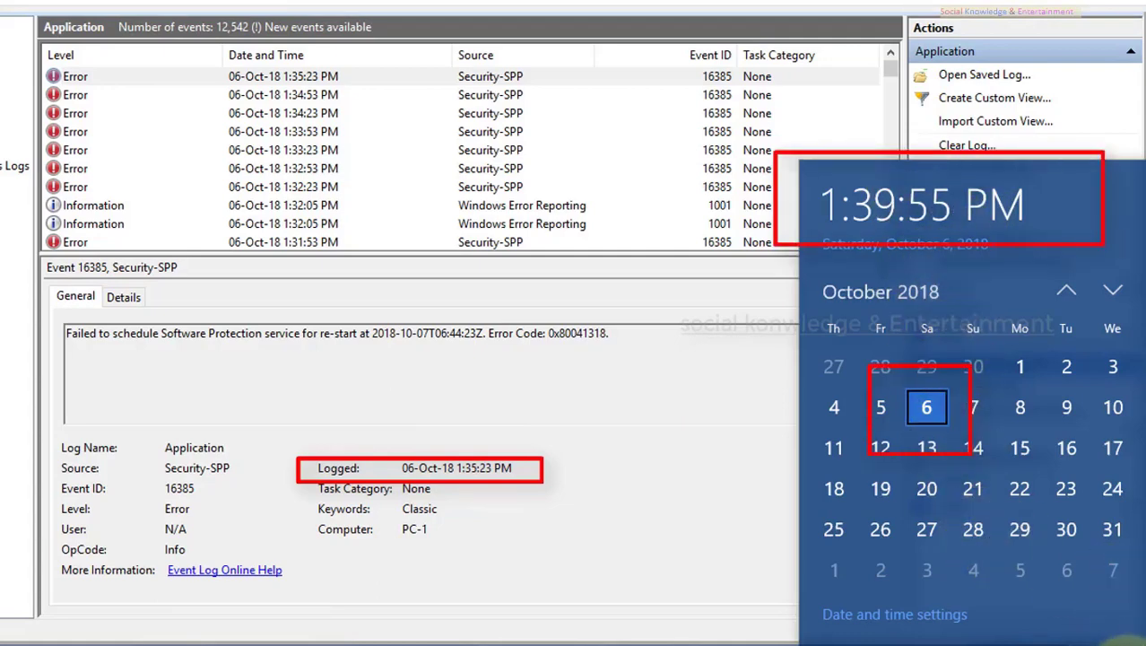
click(1121, 637)
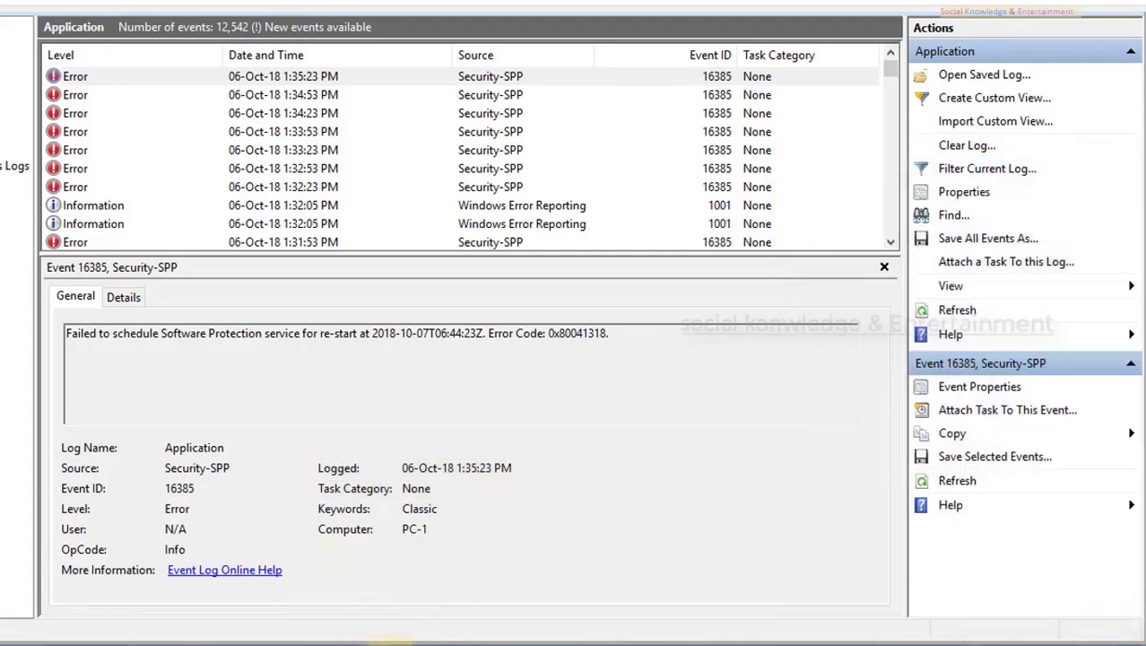
Switch to Windows Defender and dismiss its virus and spyware definition update error message
click(391, 642)
click(276, 379)
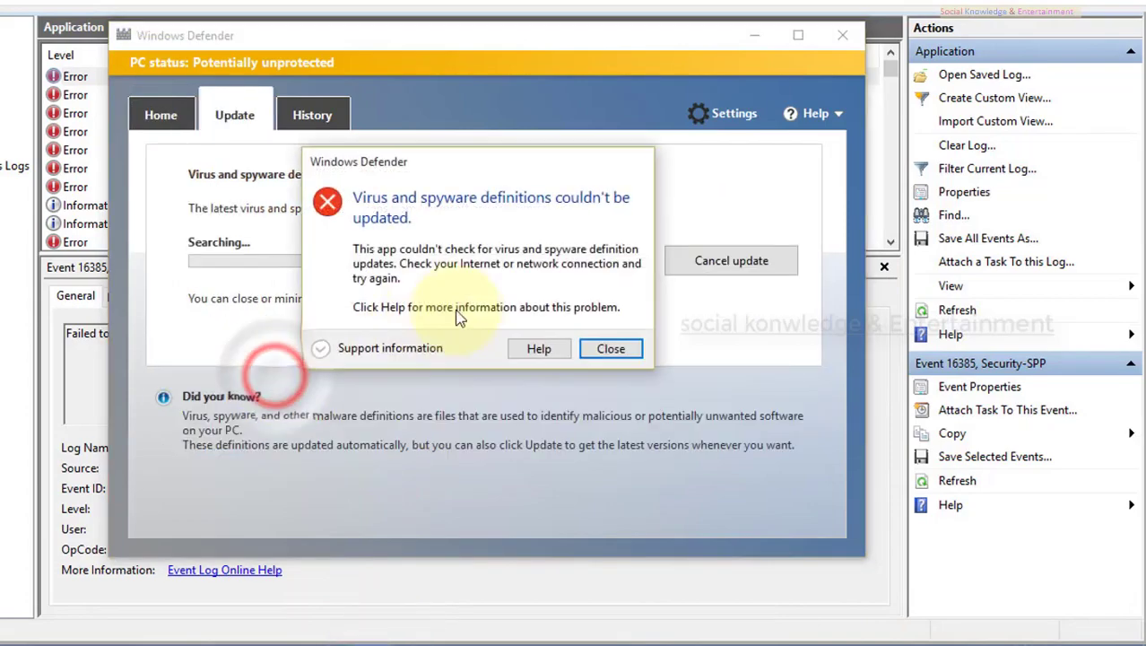
click(611, 348)
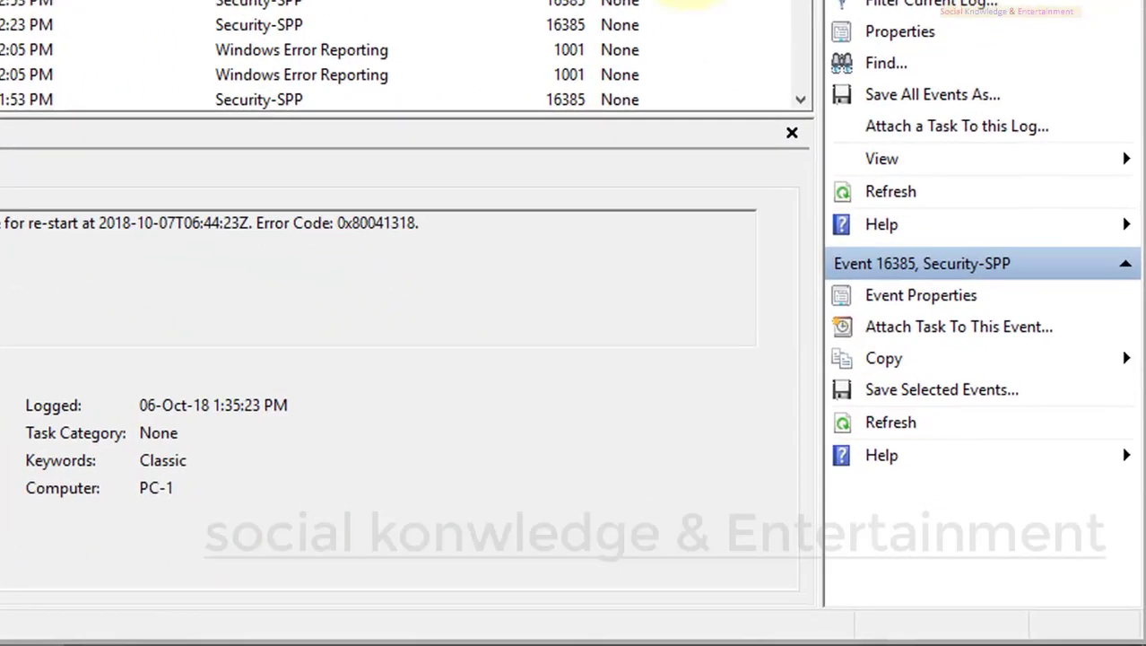
Refresh the Application log and open the properties of its newest Security-SPP error, highlighting the logged time
click(883, 186)
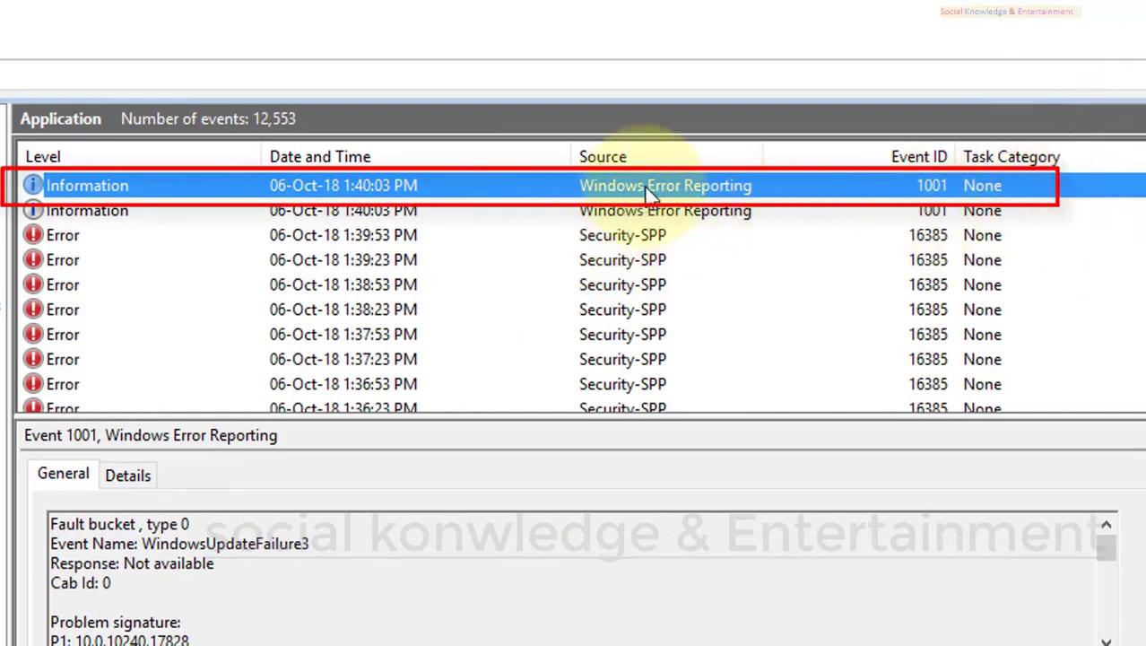
click(593, 237)
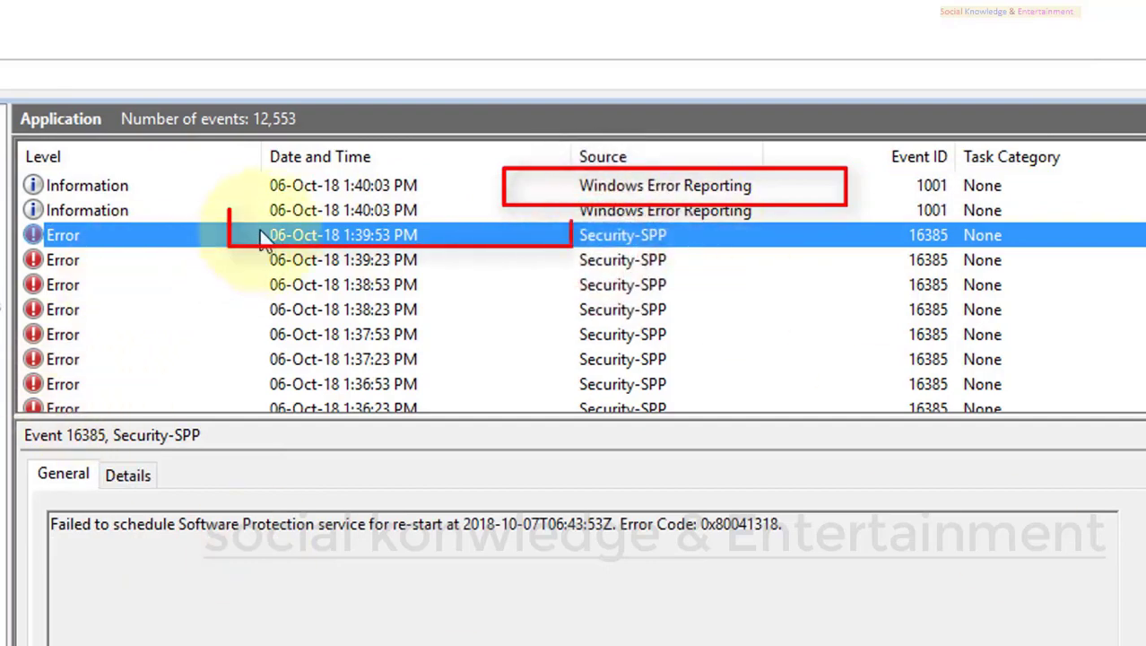
double_click(305, 235)
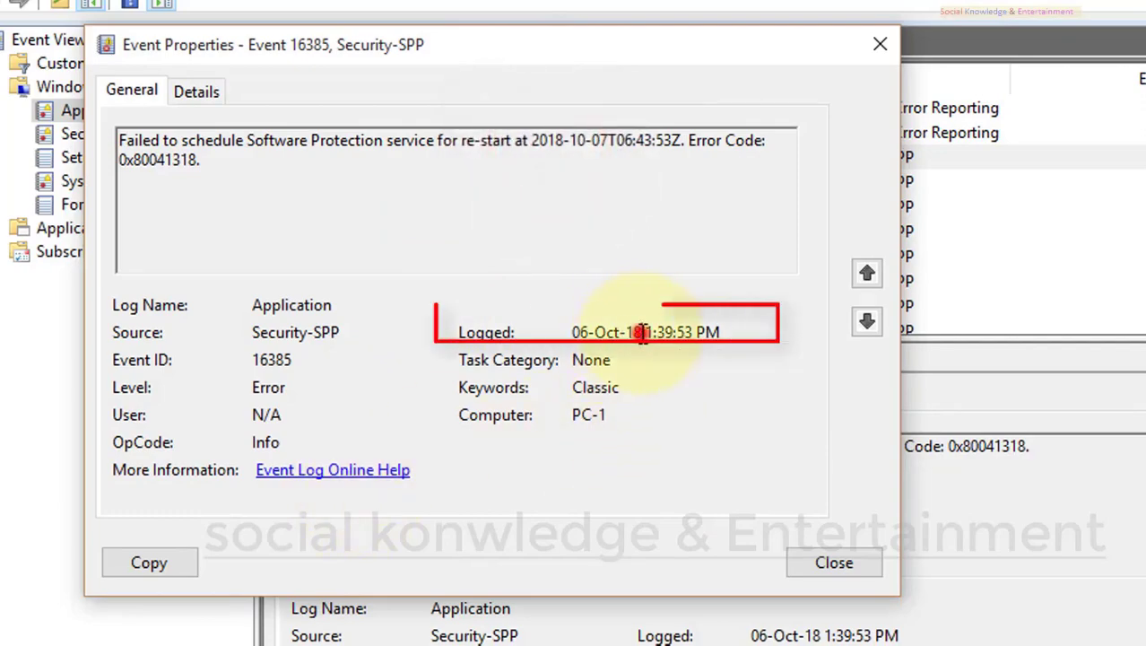
drag(642, 332, 746, 332)
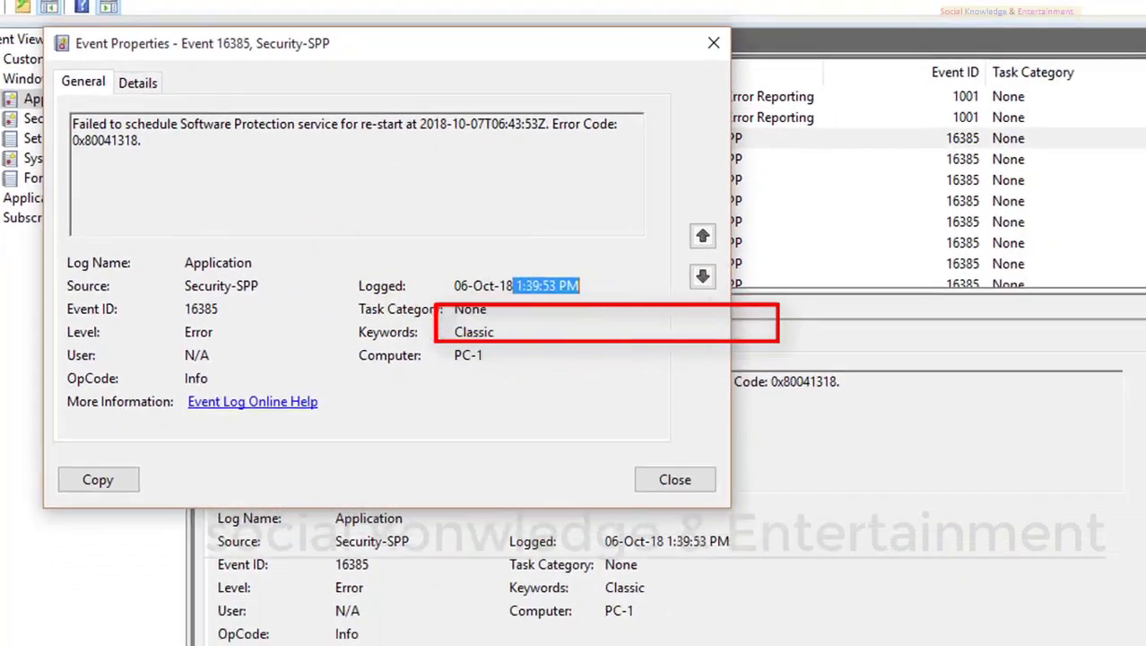
Compare the event's logged time with the system clock, closing the calendar and the event's properties when done
click(1109, 627)
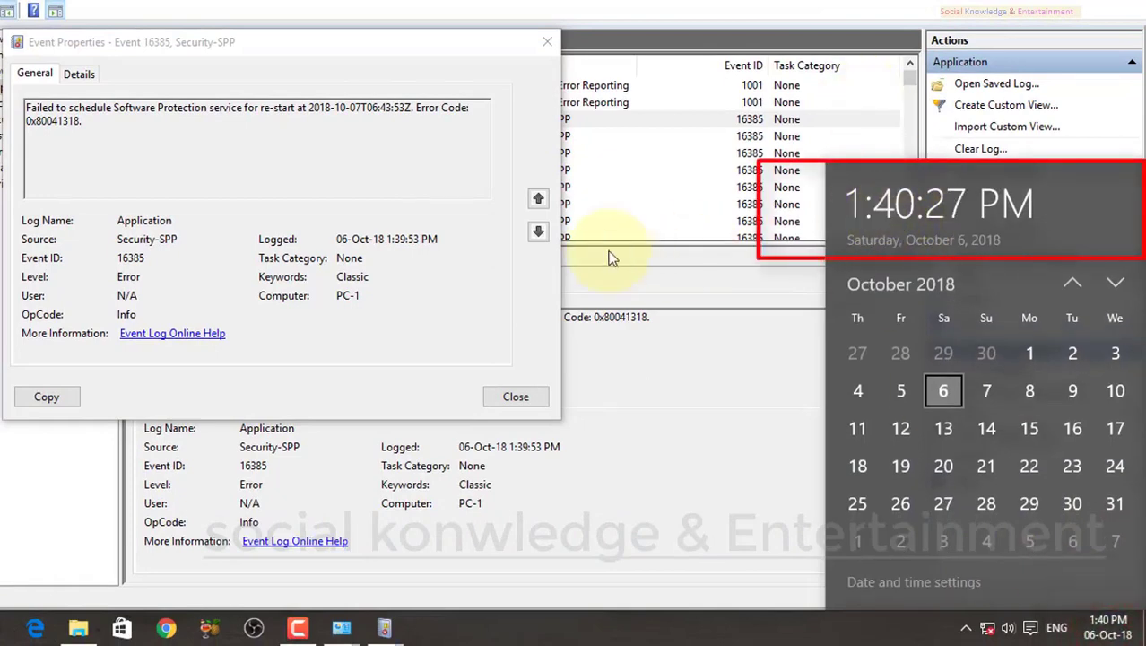
click(384, 141)
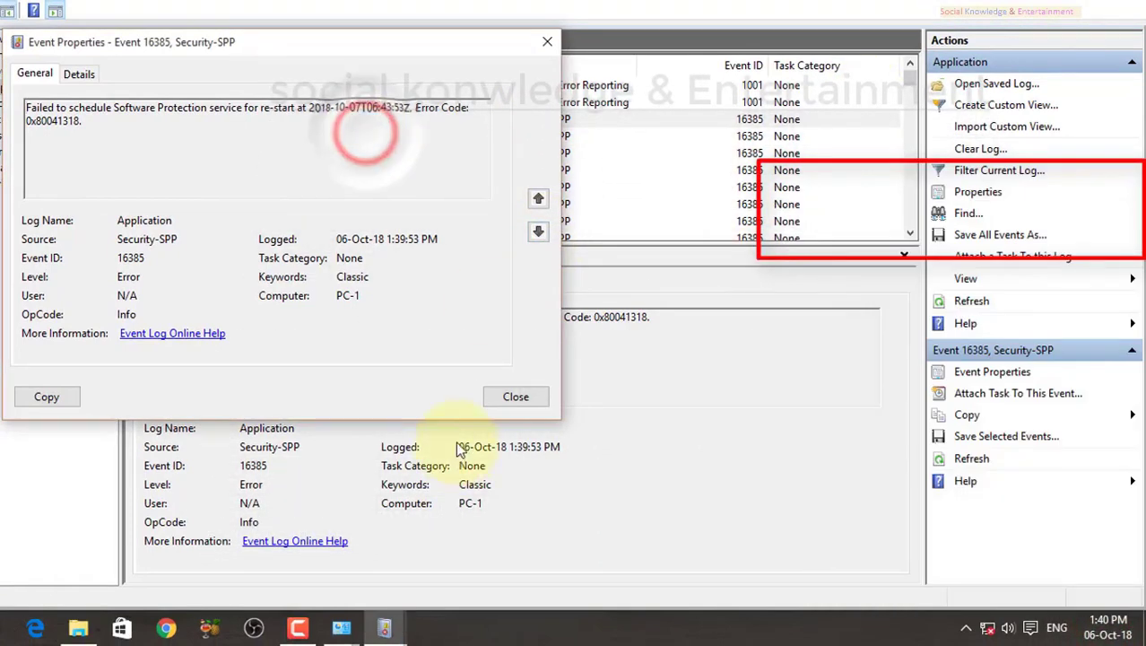
click(482, 404)
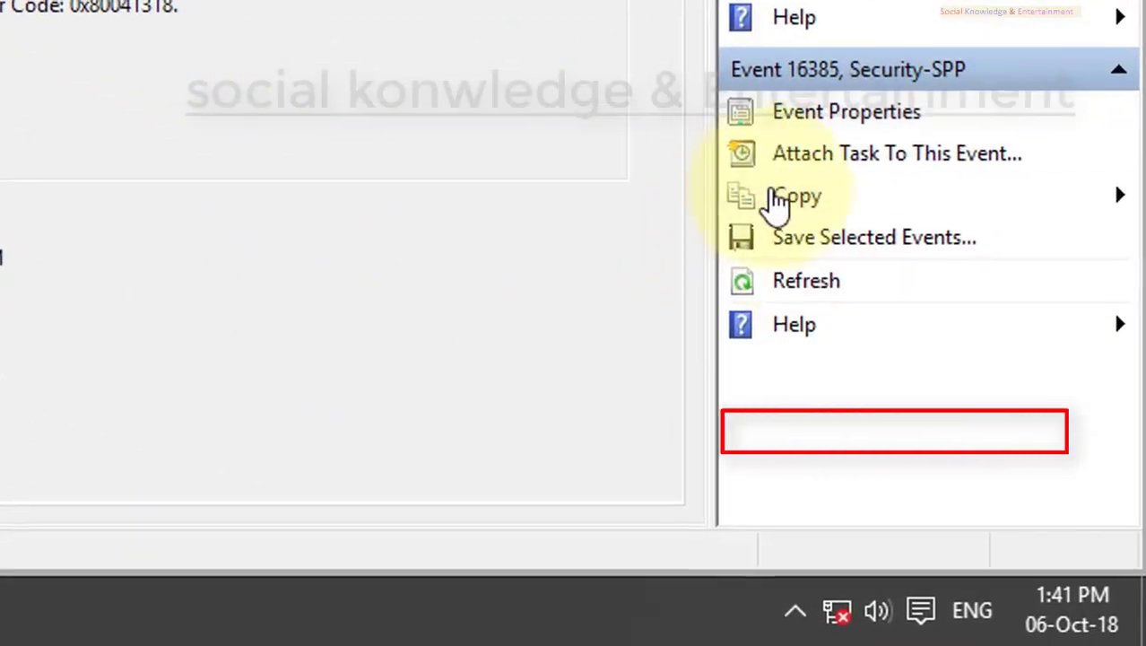
Save the selected Security-SPP error to the Music folder as the event file sssrt, including display information for English (United States)
click(979, 437)
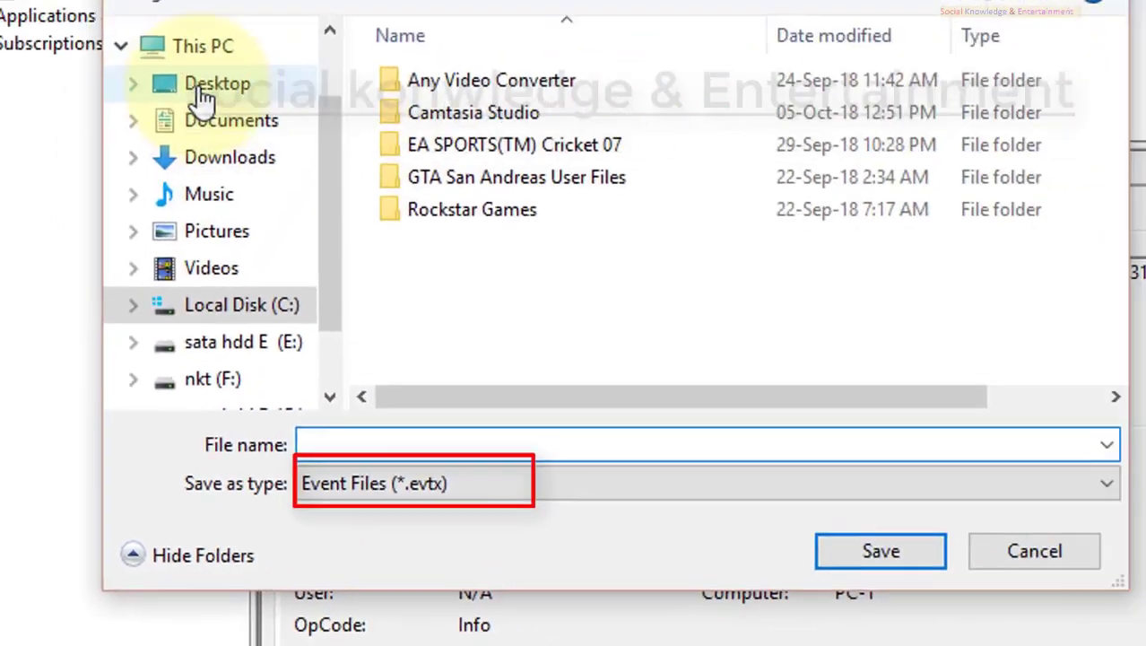
click(158, 217)
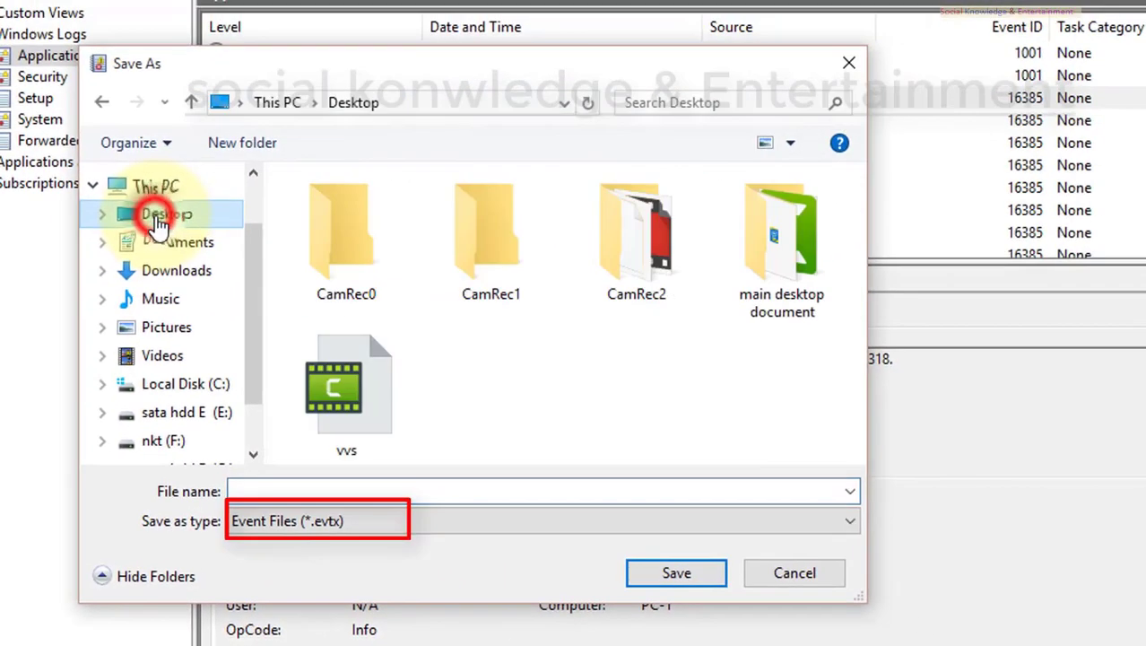
click(149, 243)
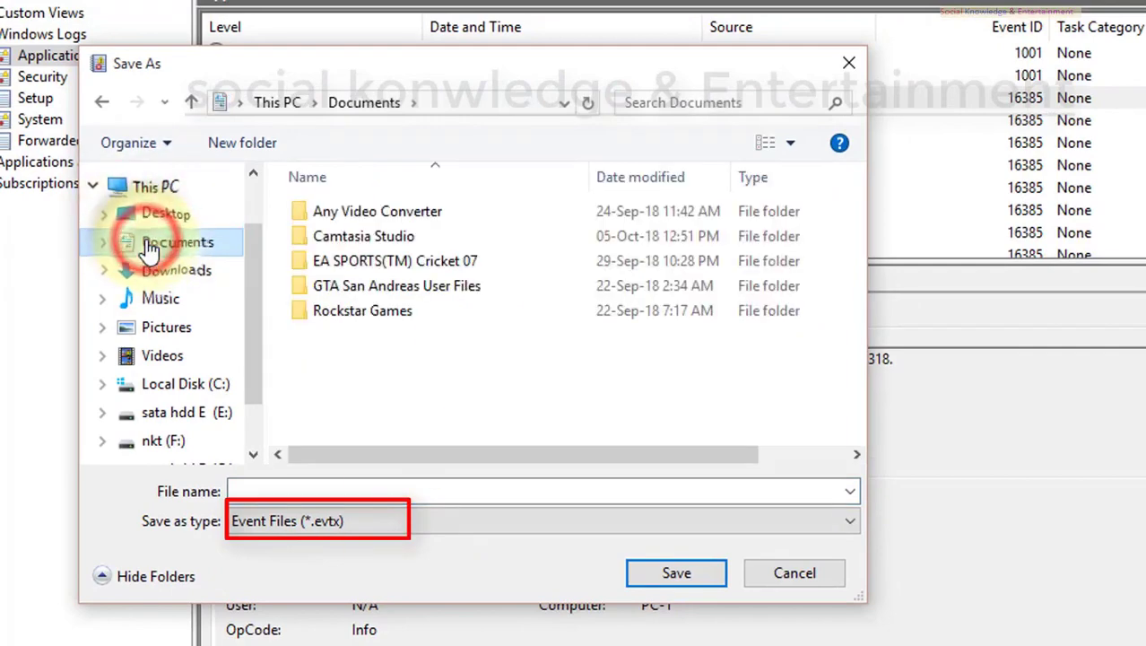
click(160, 269)
click(167, 298)
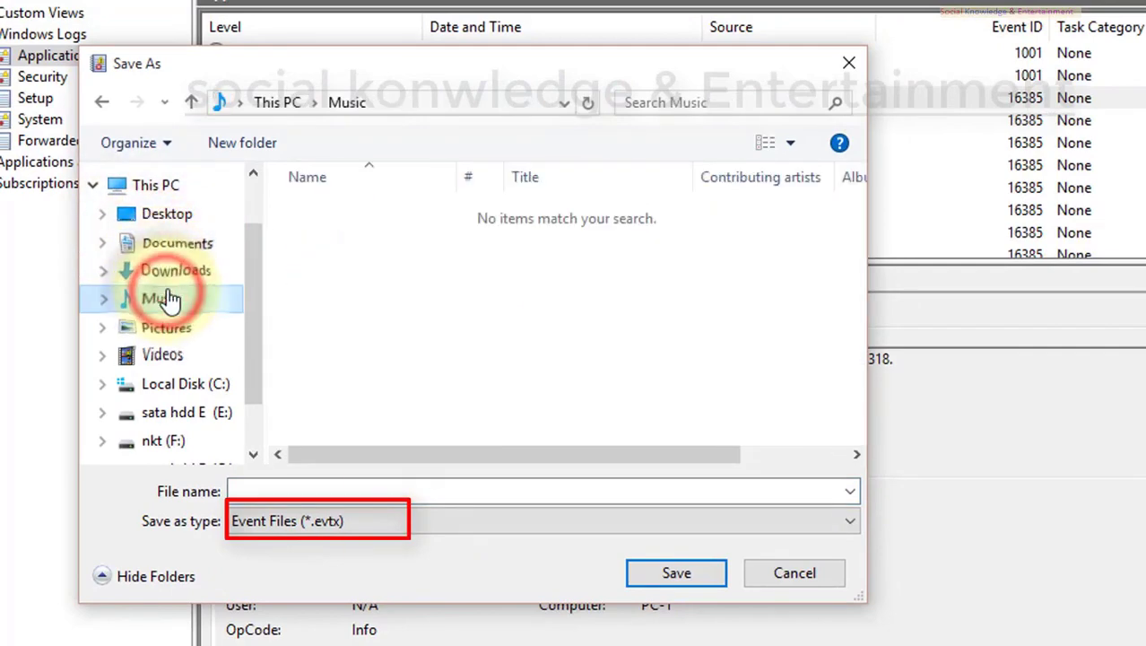
click(409, 491)
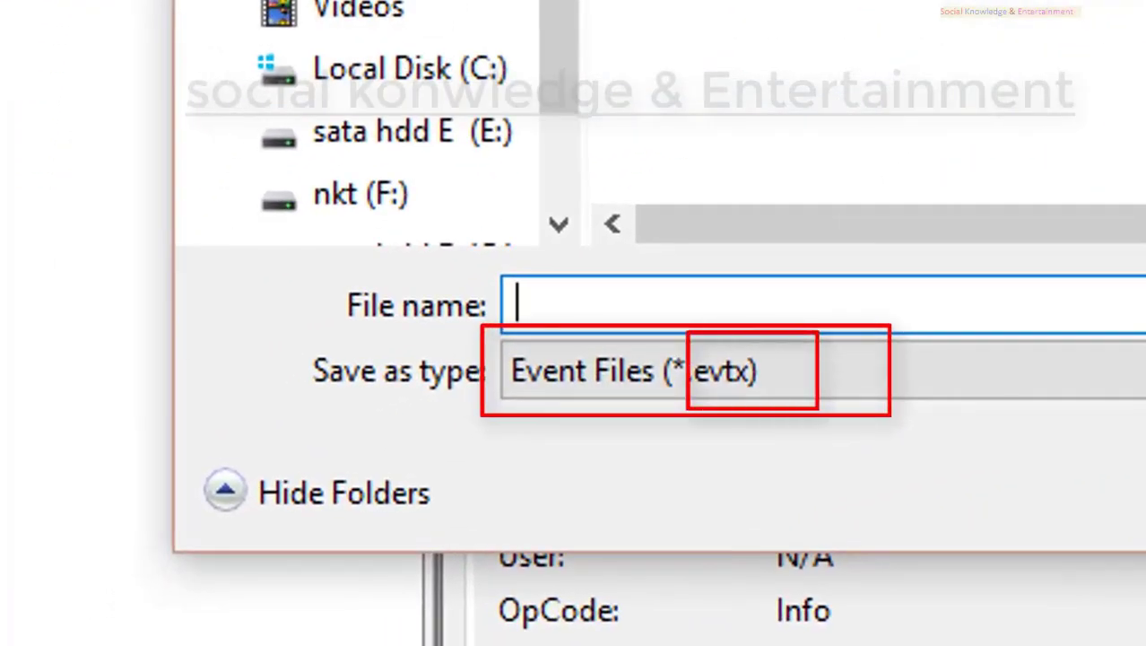
text(sssrt)
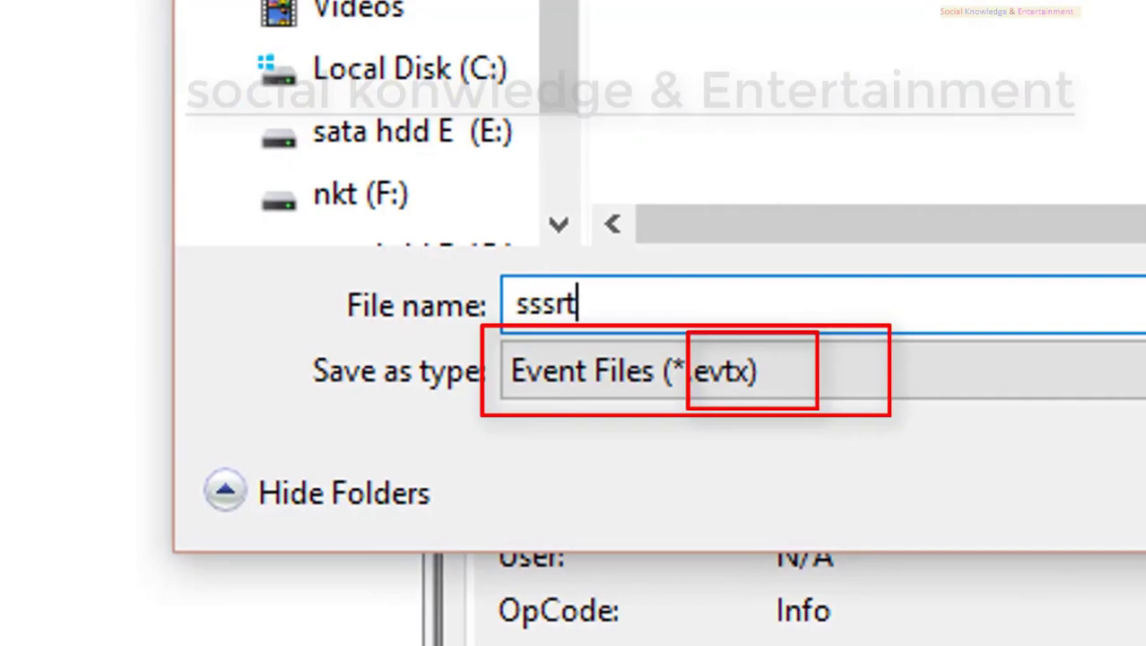
key(Return)
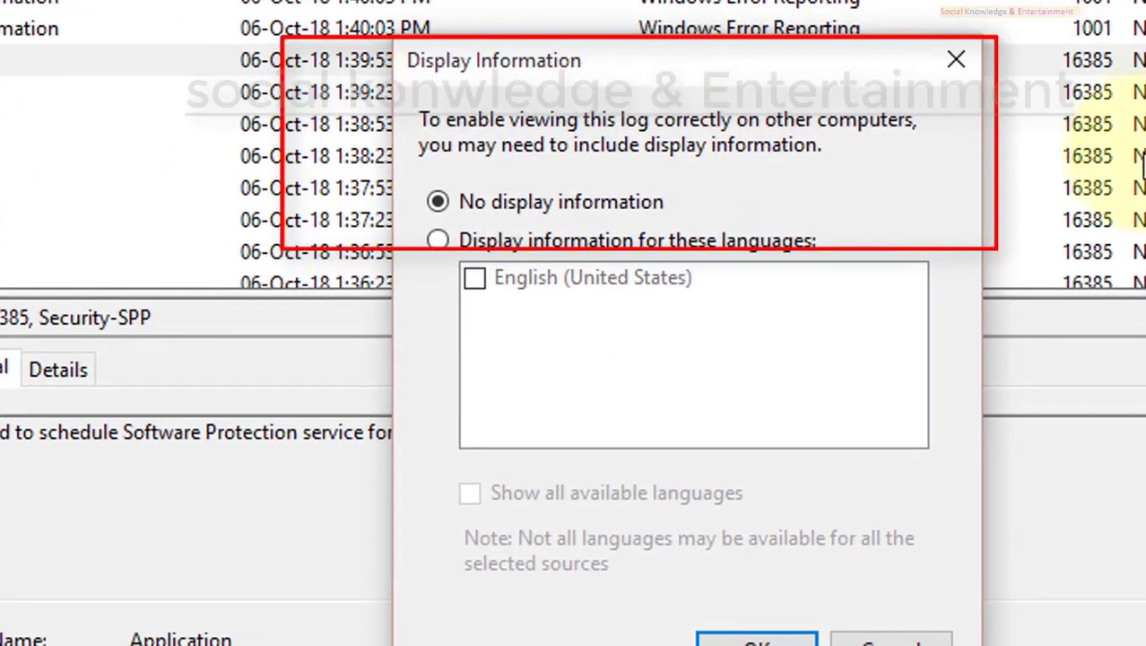
click(642, 245)
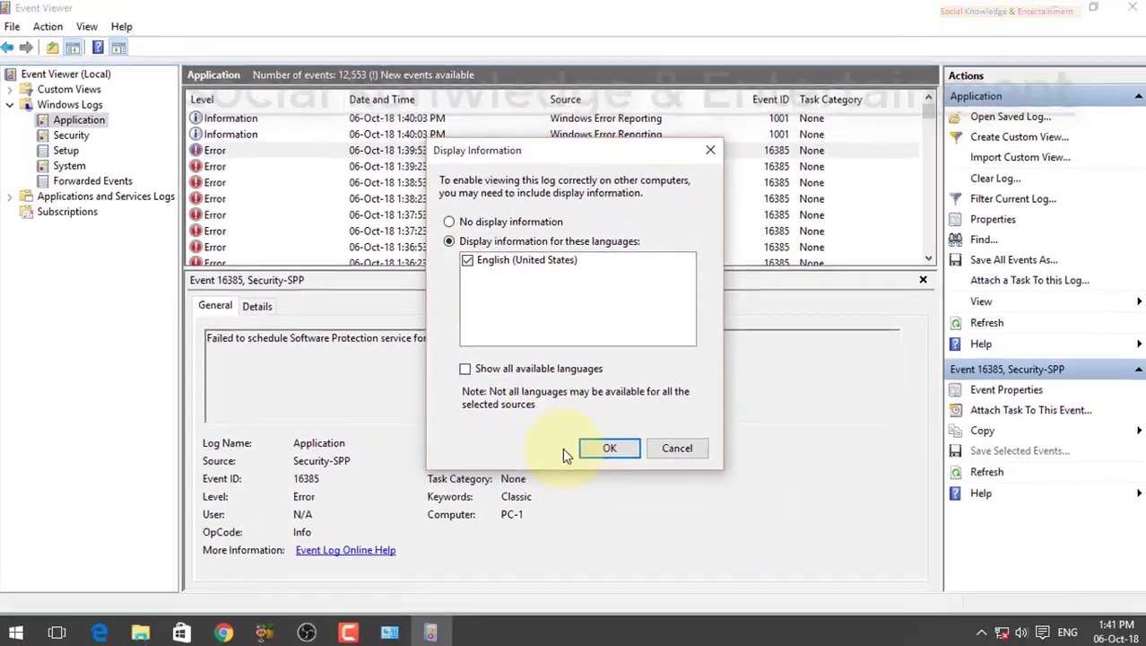
click(587, 448)
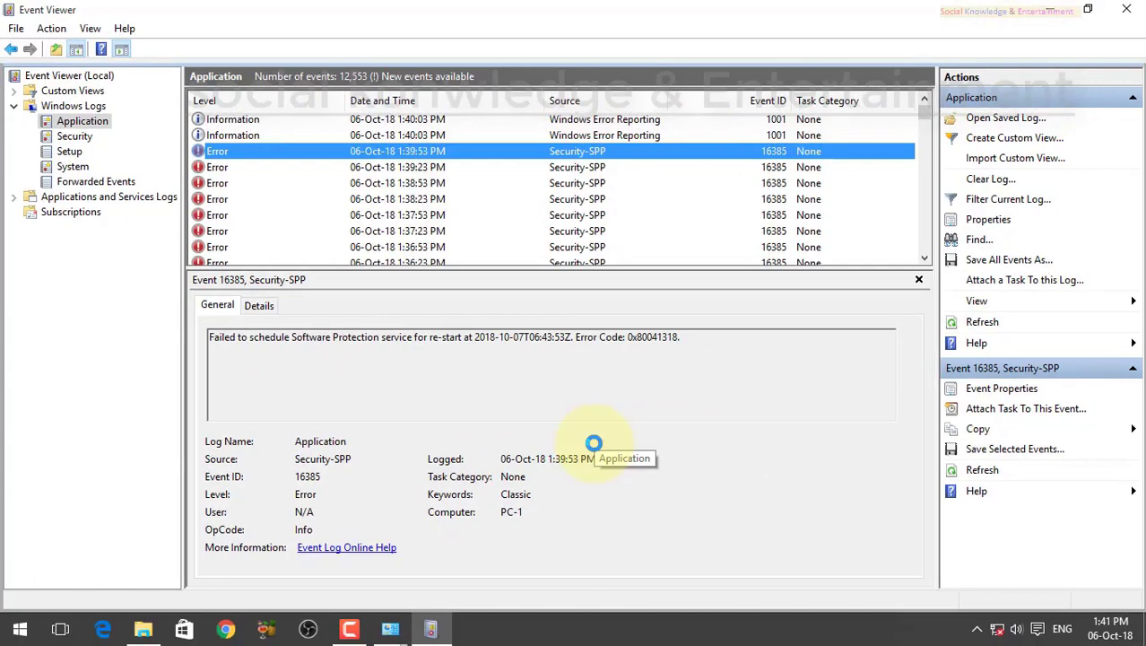
Switch to File Explorer, open the saved sssrt file from the Music folder, maximize its Event Viewer window and select its error event
click(142, 629)
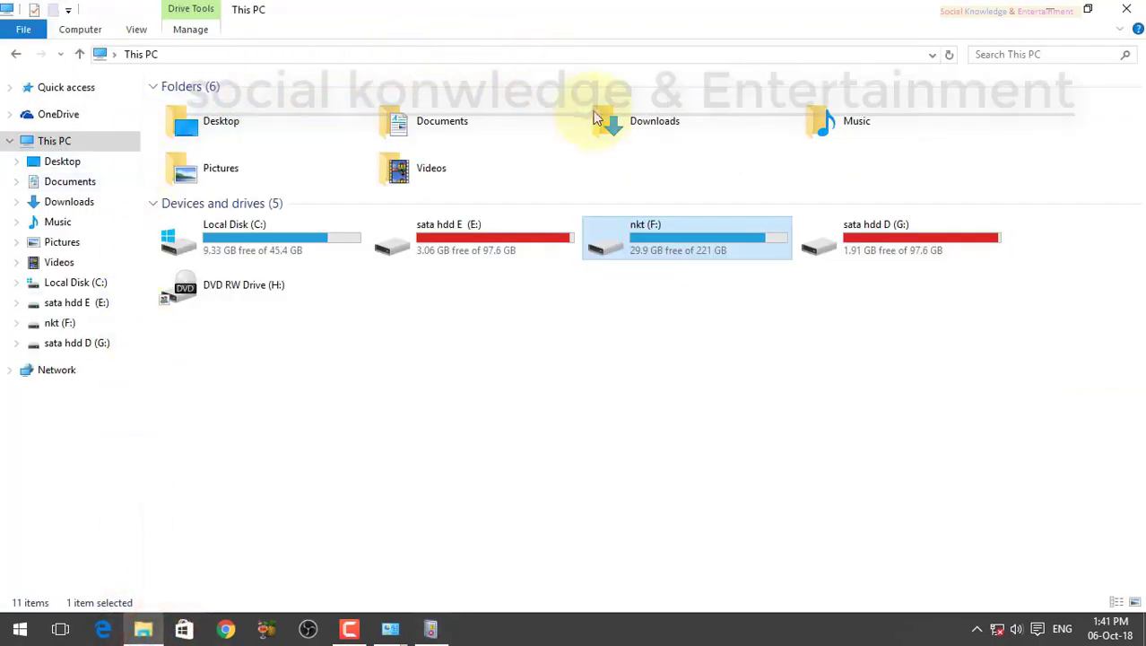
double_click(851, 125)
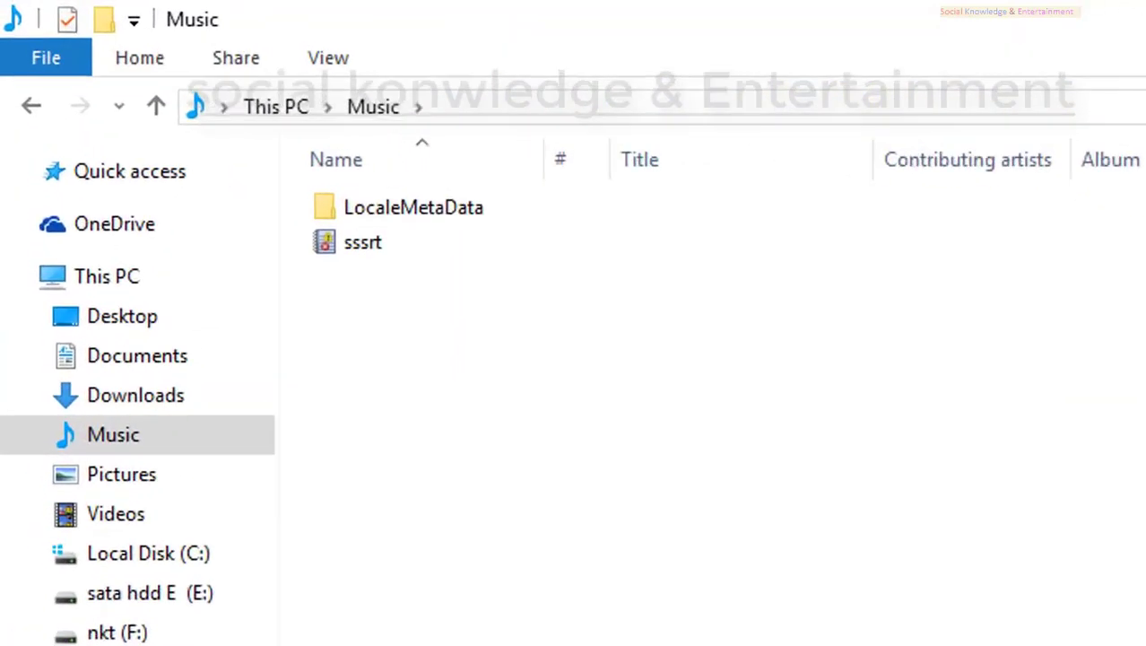
click(462, 297)
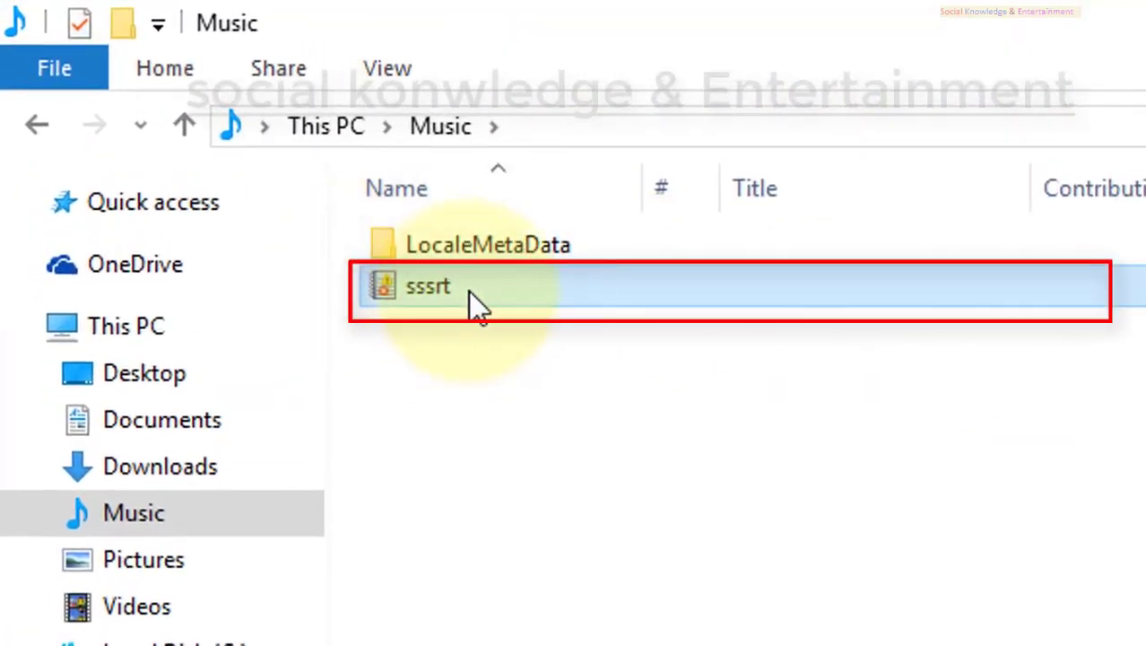
click(470, 291)
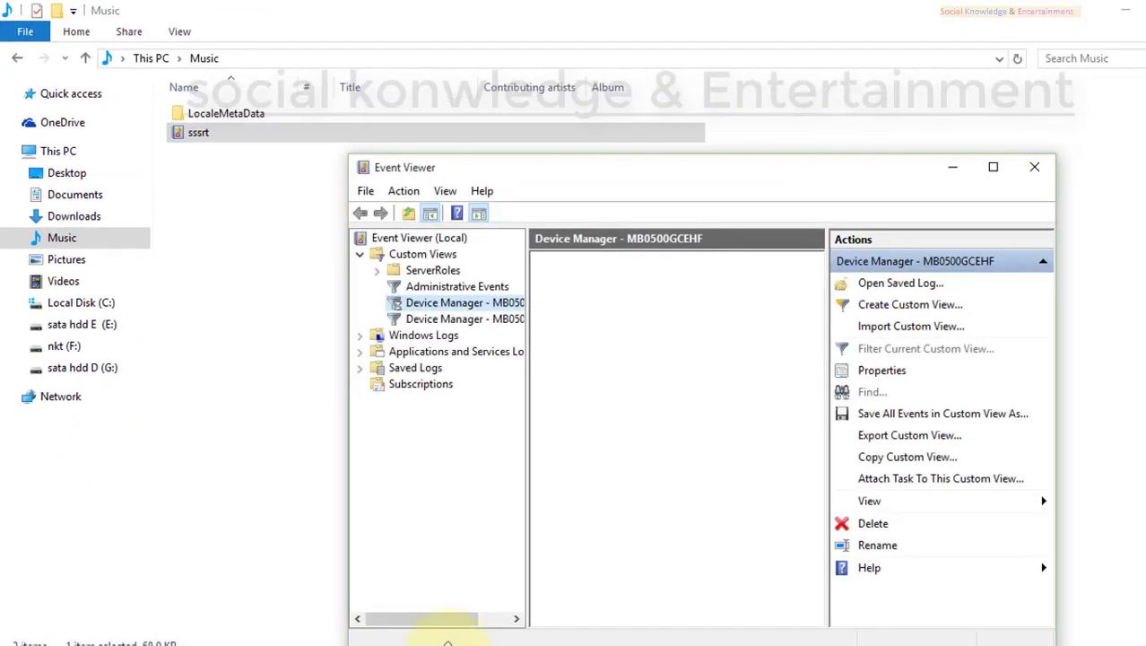
click(993, 170)
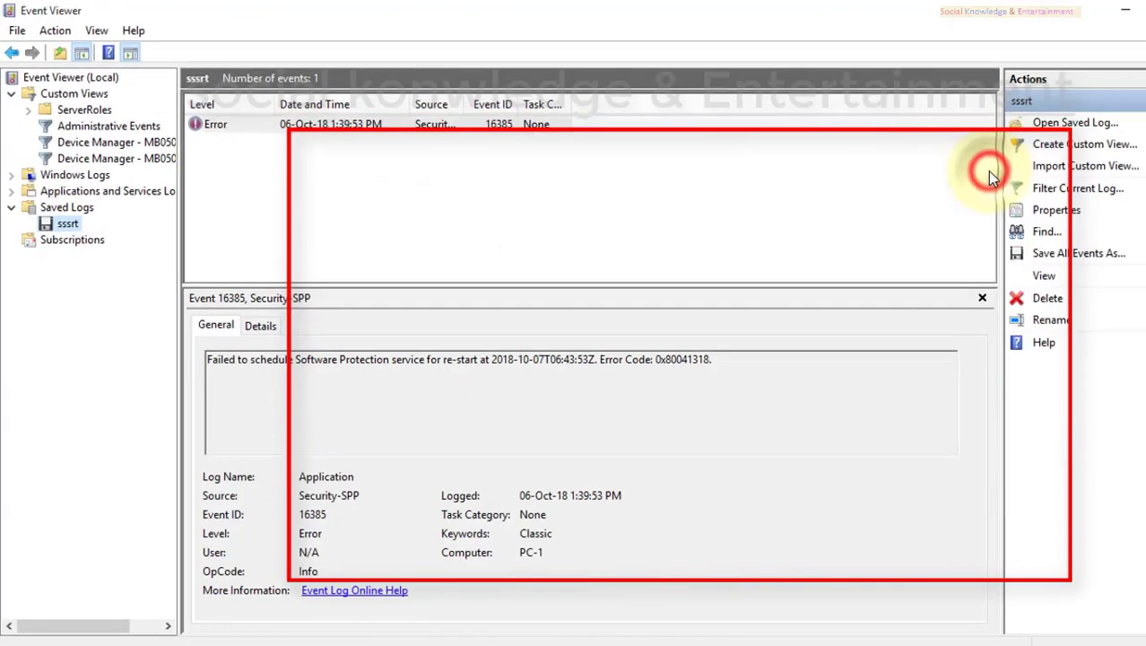
click(302, 128)
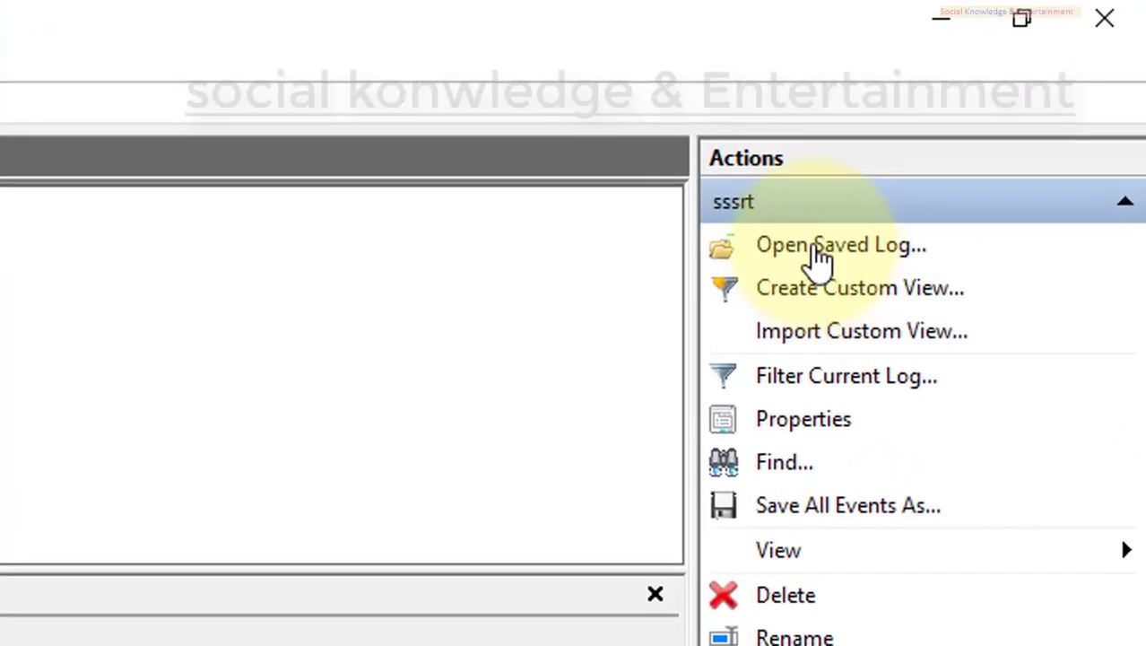
Open the saved log sssrt from the Music folder into Saved Logs, overwriting the existing entry of the same name
click(816, 255)
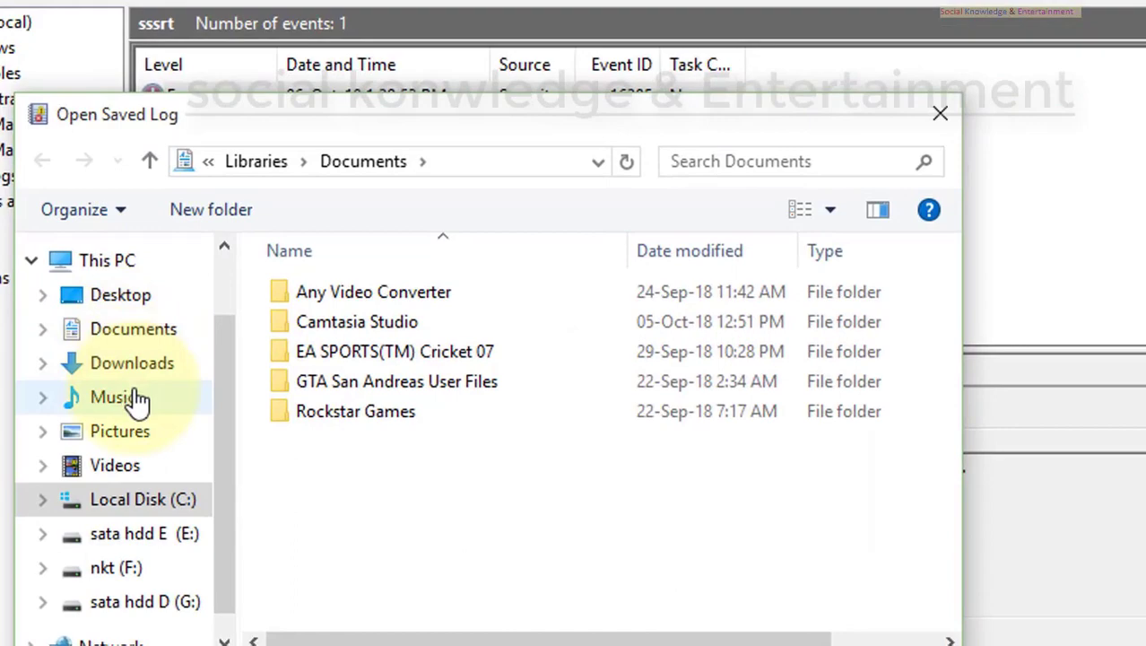
click(87, 260)
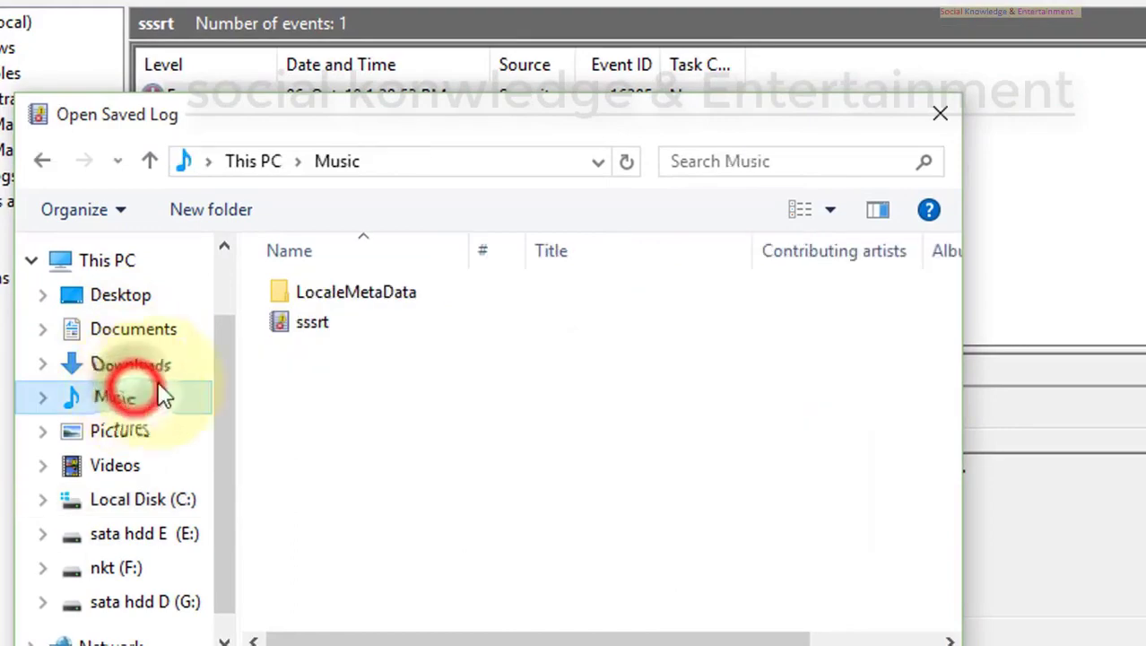
click(332, 325)
click(686, 594)
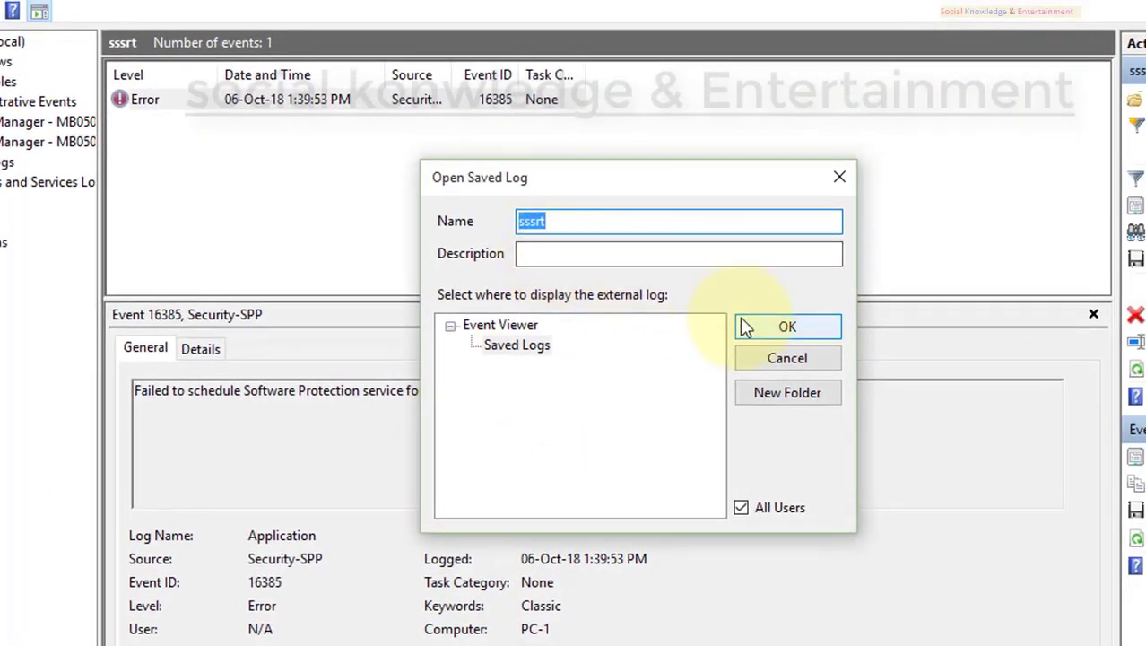
click(745, 328)
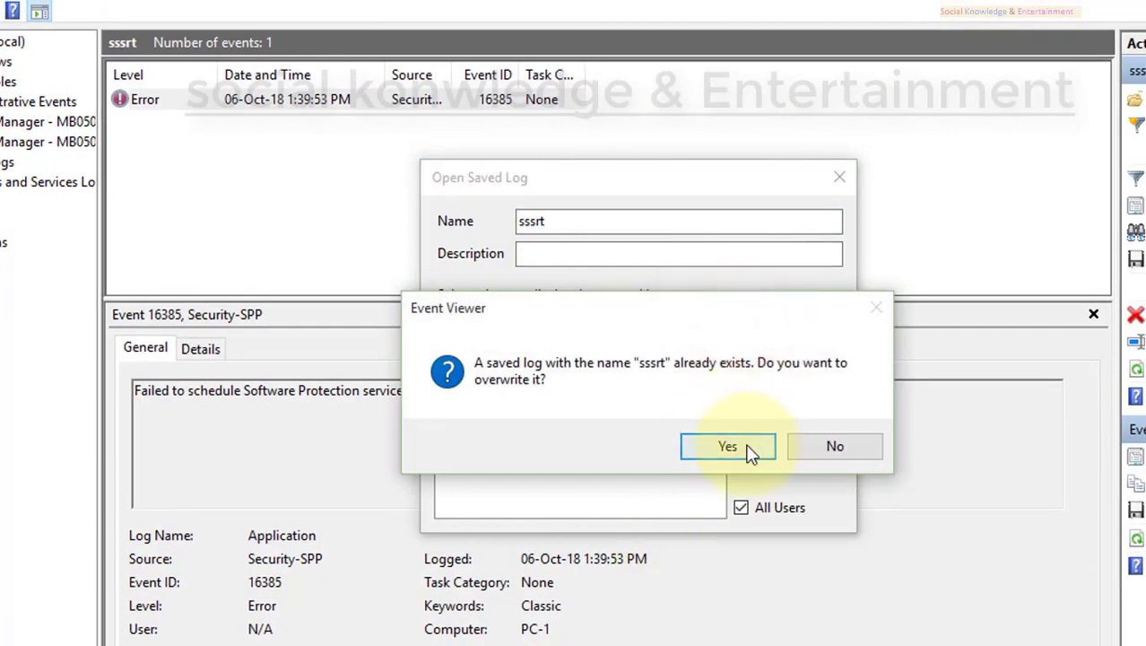
click(727, 446)
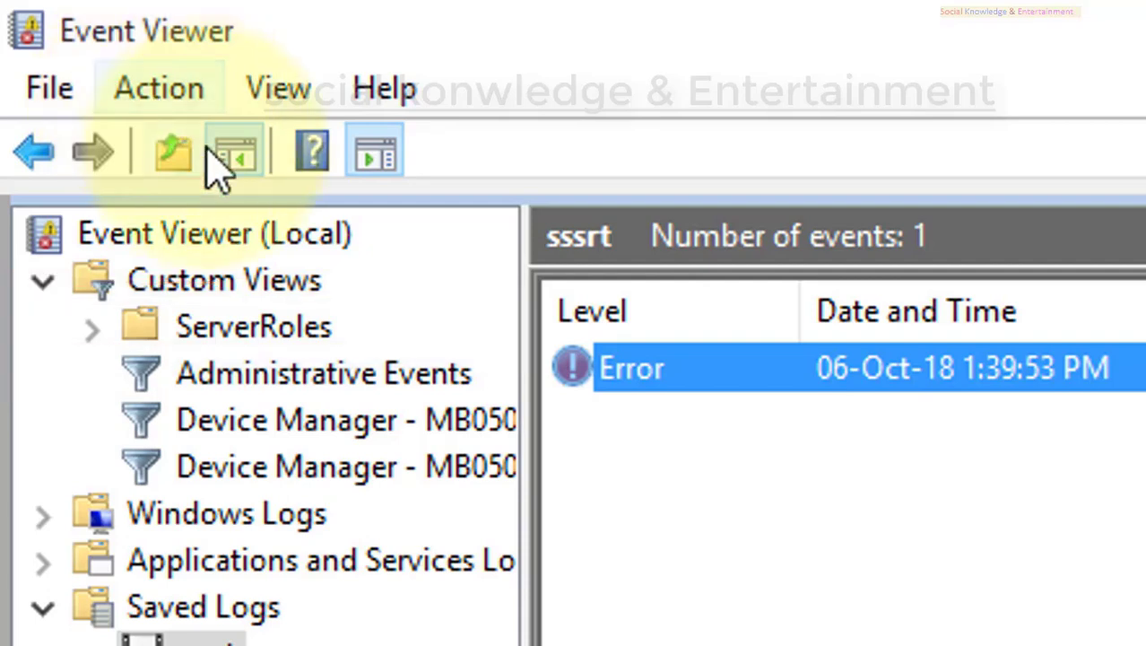
Open the Application log under Windows Logs and browse several Security-SPP errors logged on 01-Oct-18
click(158, 289)
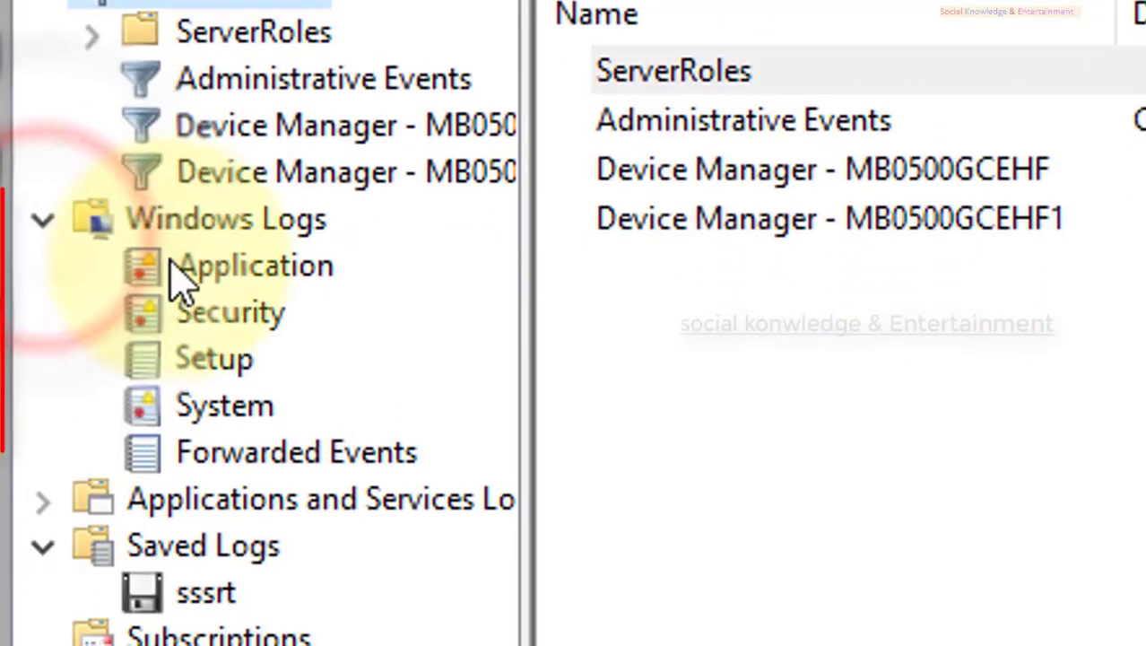
click(200, 283)
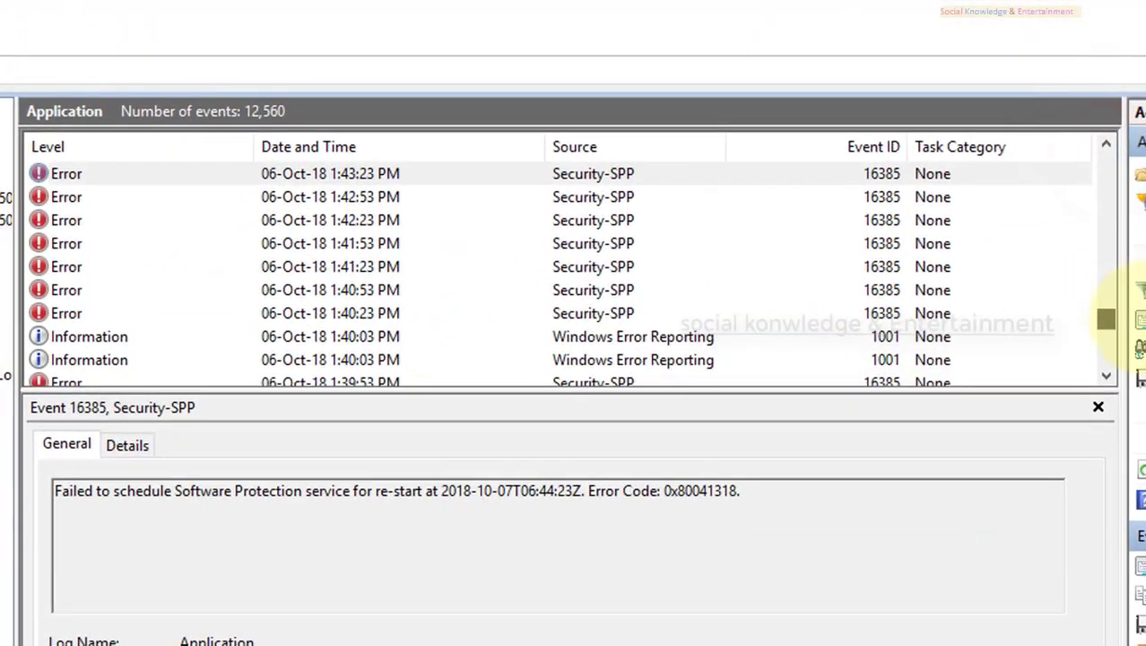
scroll(1112, 318, down, 10)
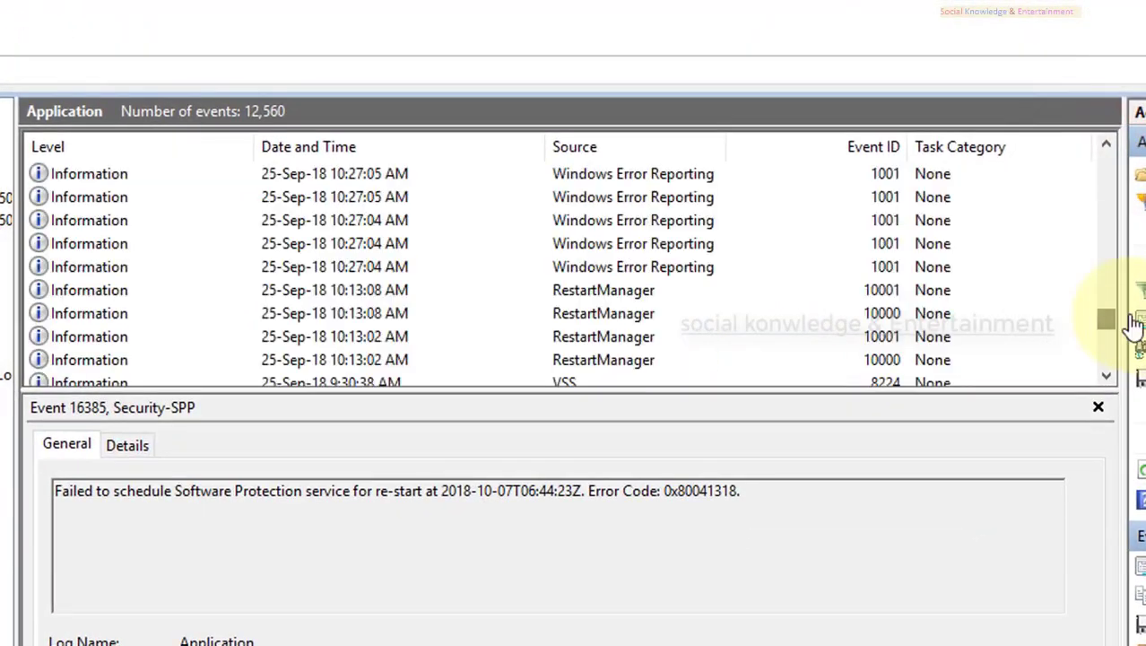
drag(1120, 323, 1041, 235)
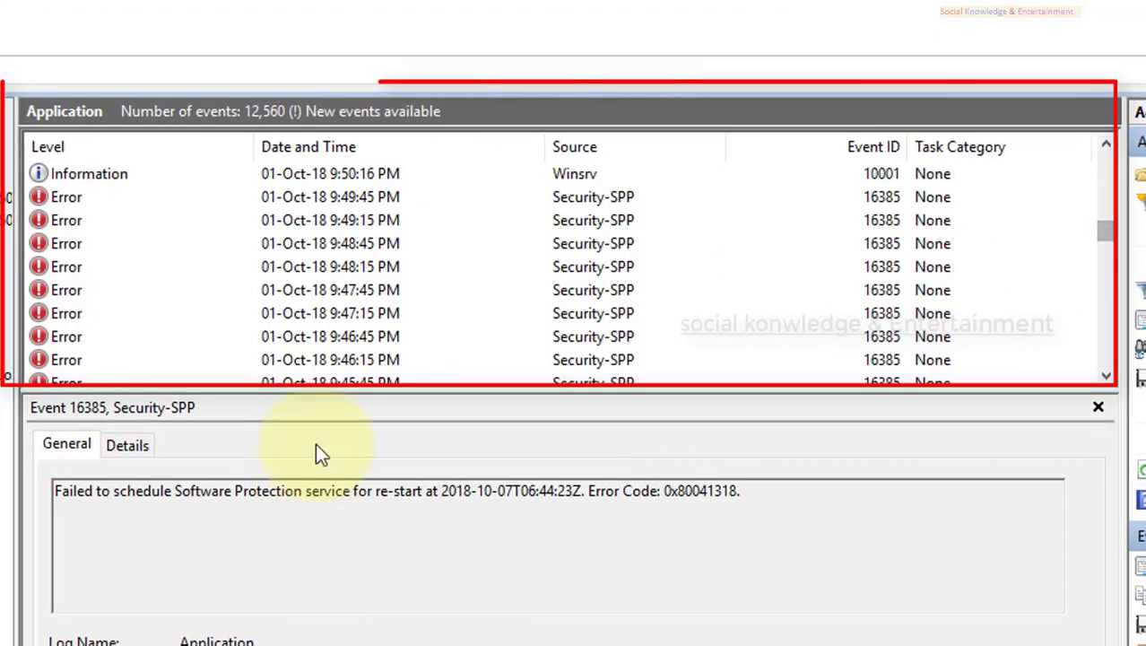
click(71, 220)
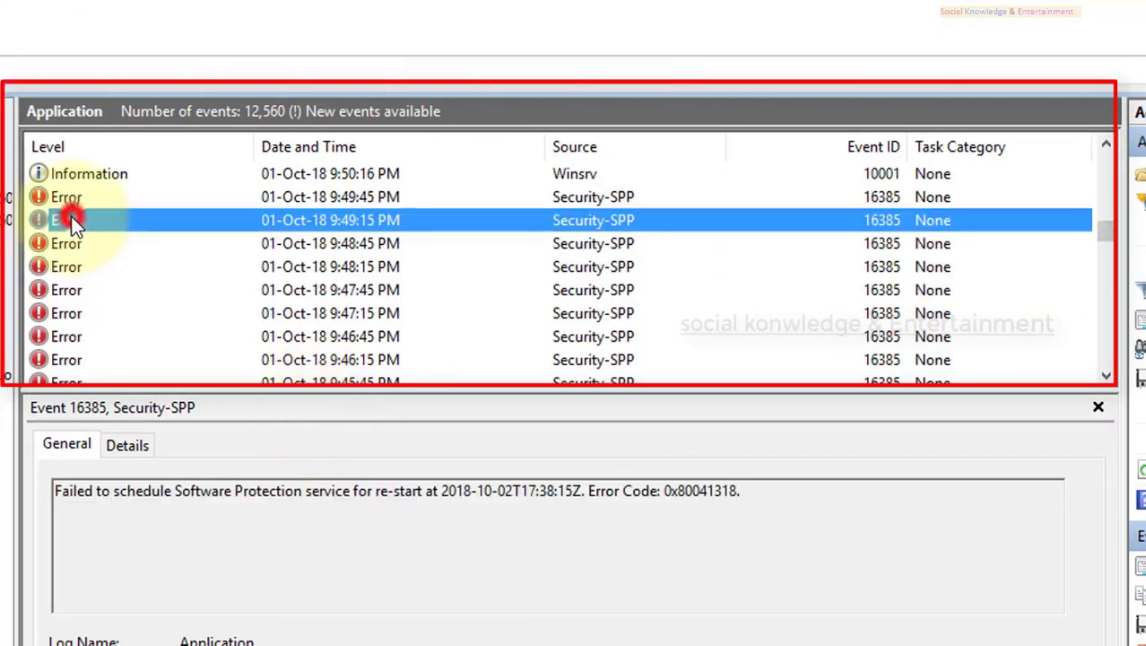
click(100, 288)
click(136, 381)
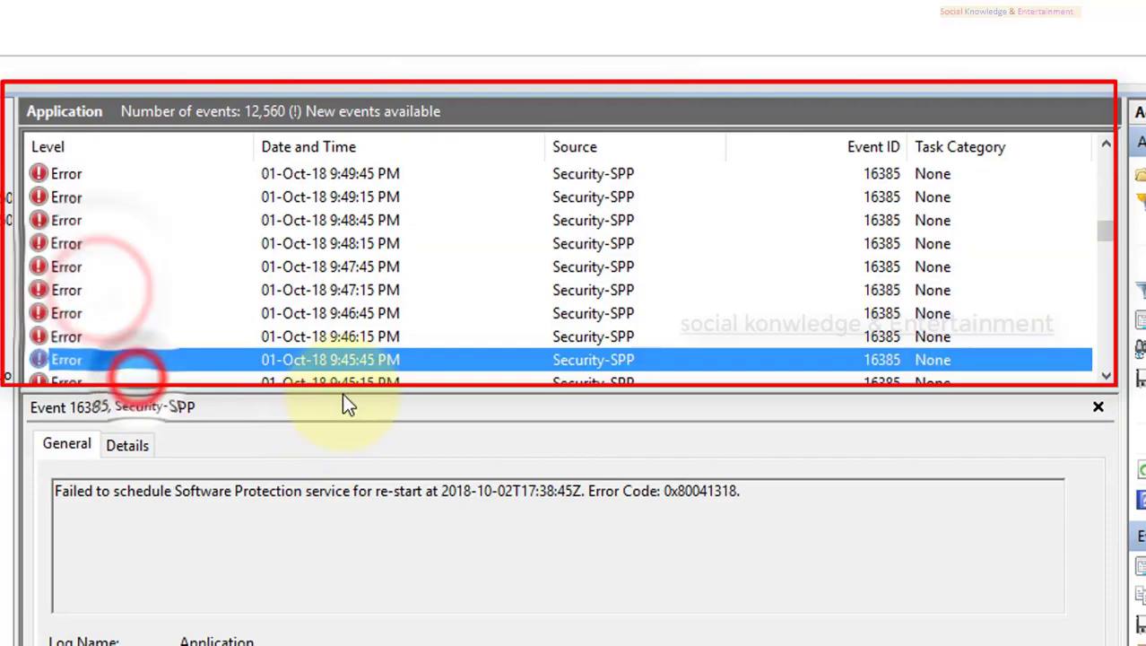
Hide the event preview and open the properties of the Windows Error Reporting event logged 18-Sep-18 9:26:08 AM
click(1097, 411)
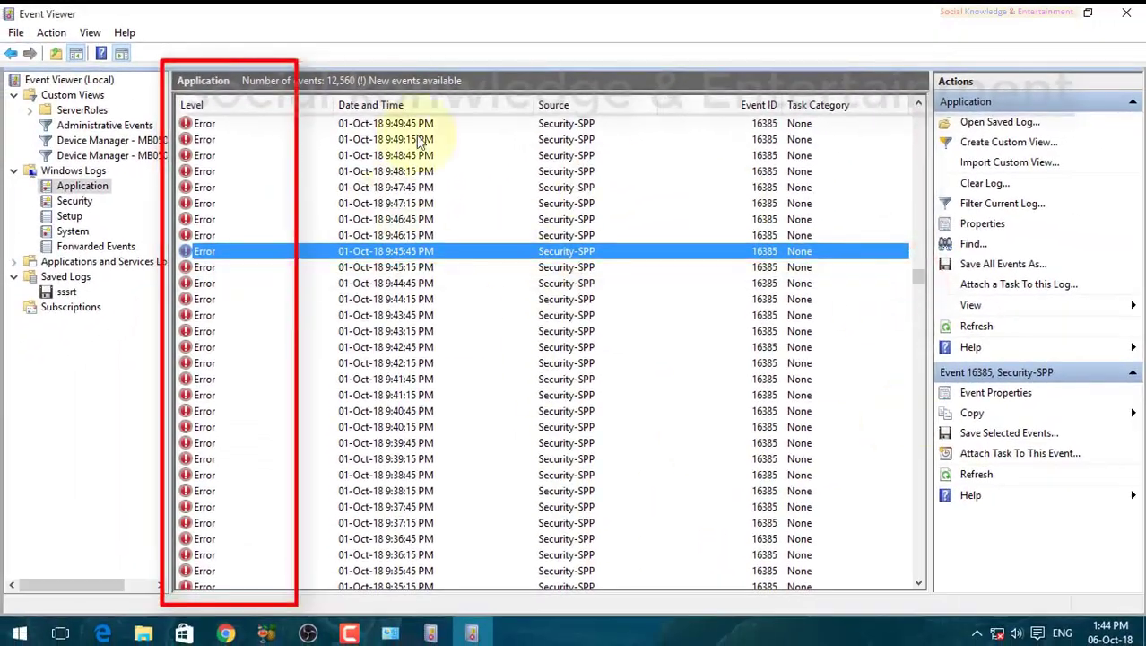
drag(918, 274, 922, 568)
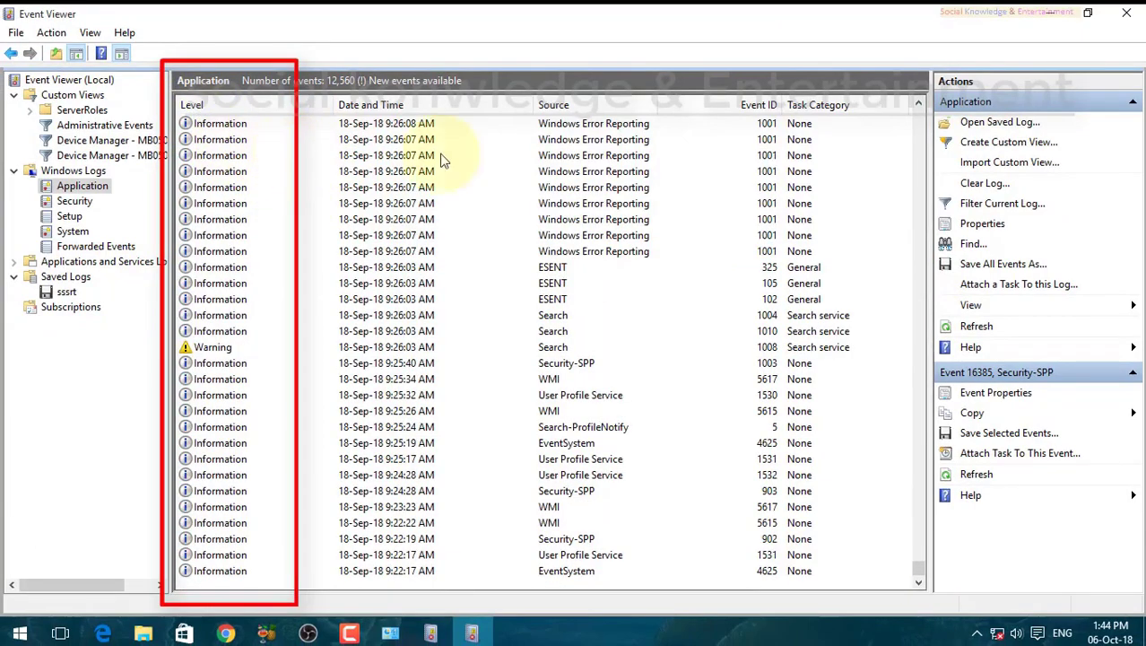
double_click(577, 128)
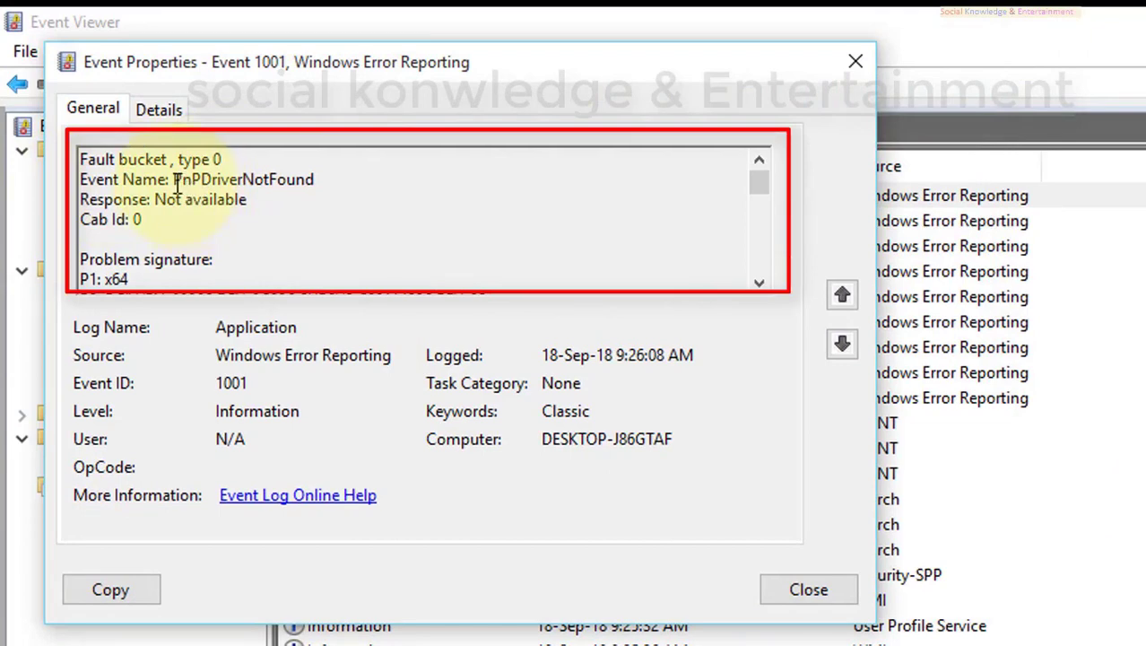
Examine the event's description, highlighting its Event Name and Response values
drag(176, 183, 504, 184)
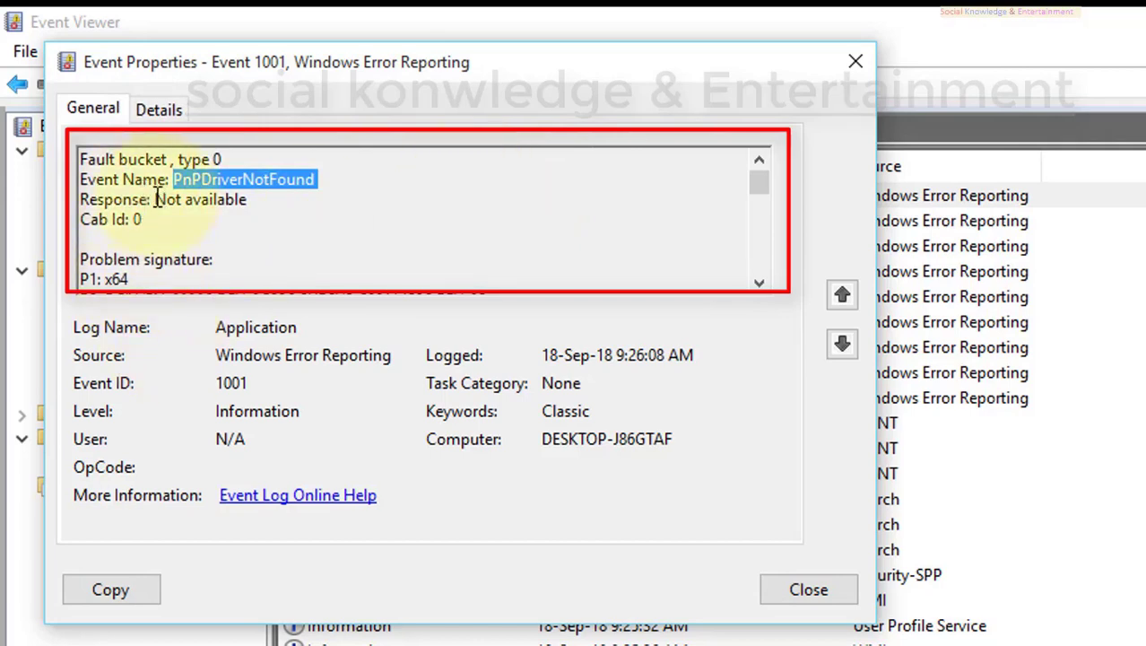
drag(157, 199, 281, 198)
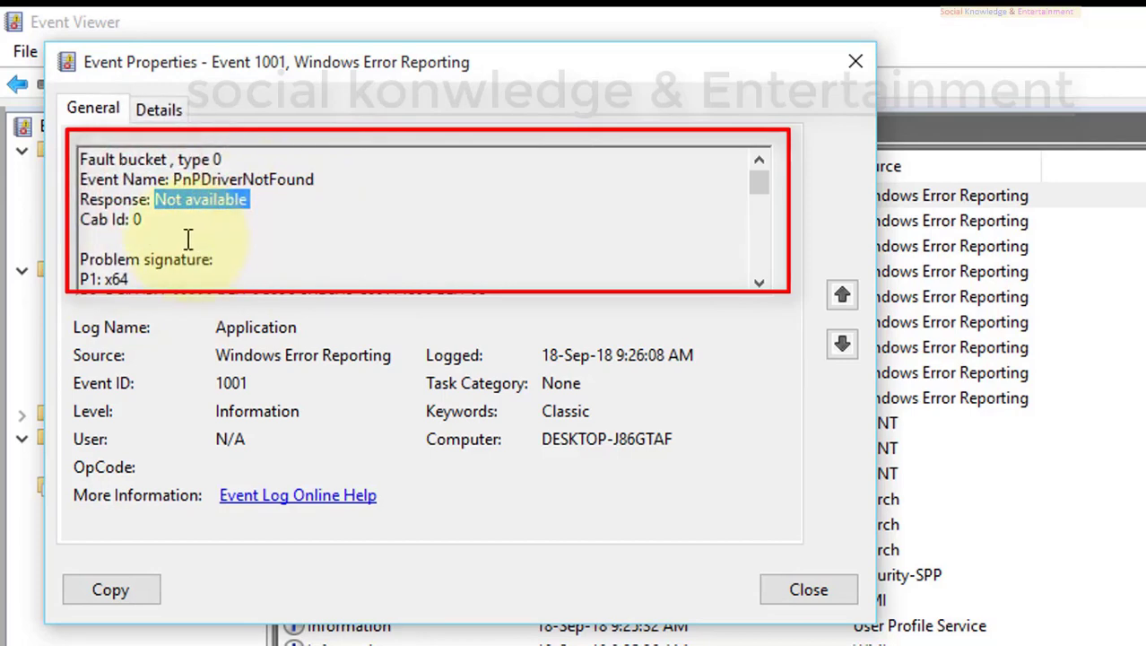
click(157, 215)
drag(158, 199, 250, 200)
click(174, 217)
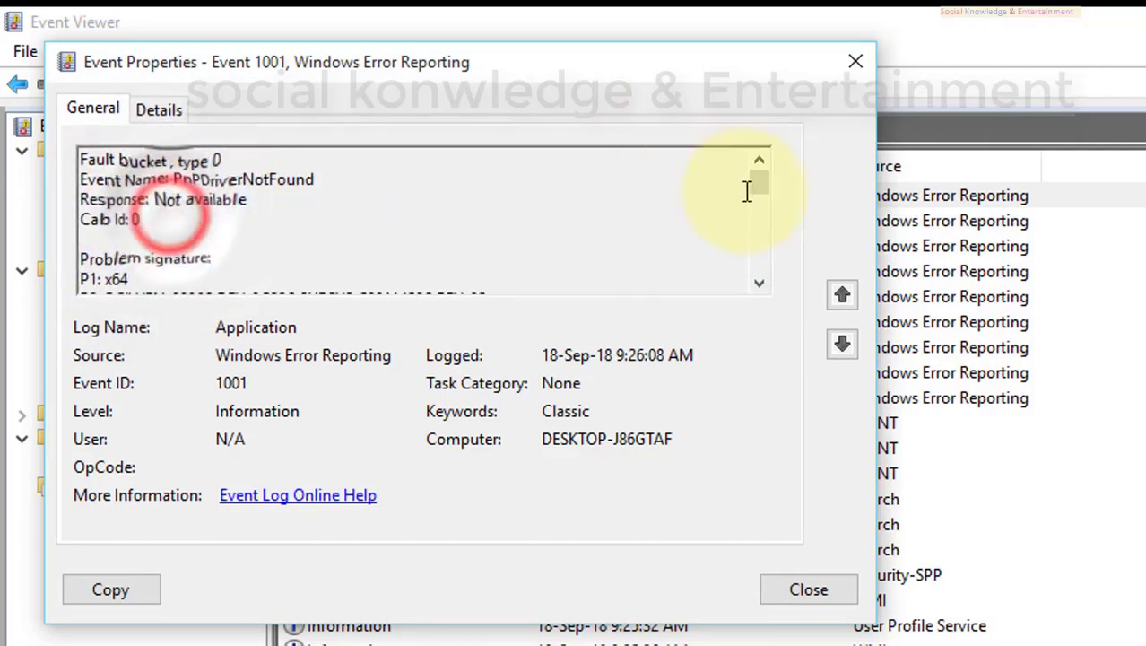
Examine the Problem signature section of the event description, highlighting the P1 and P2 values
click(758, 284)
click(759, 284)
click(759, 283)
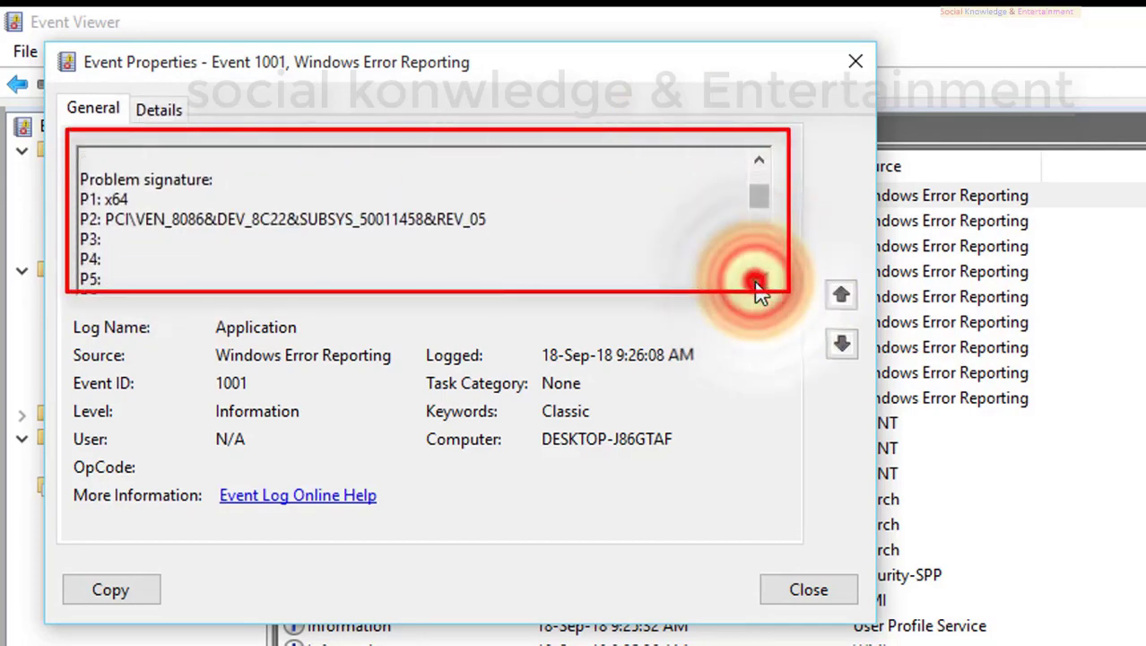
drag(231, 187, 235, 187)
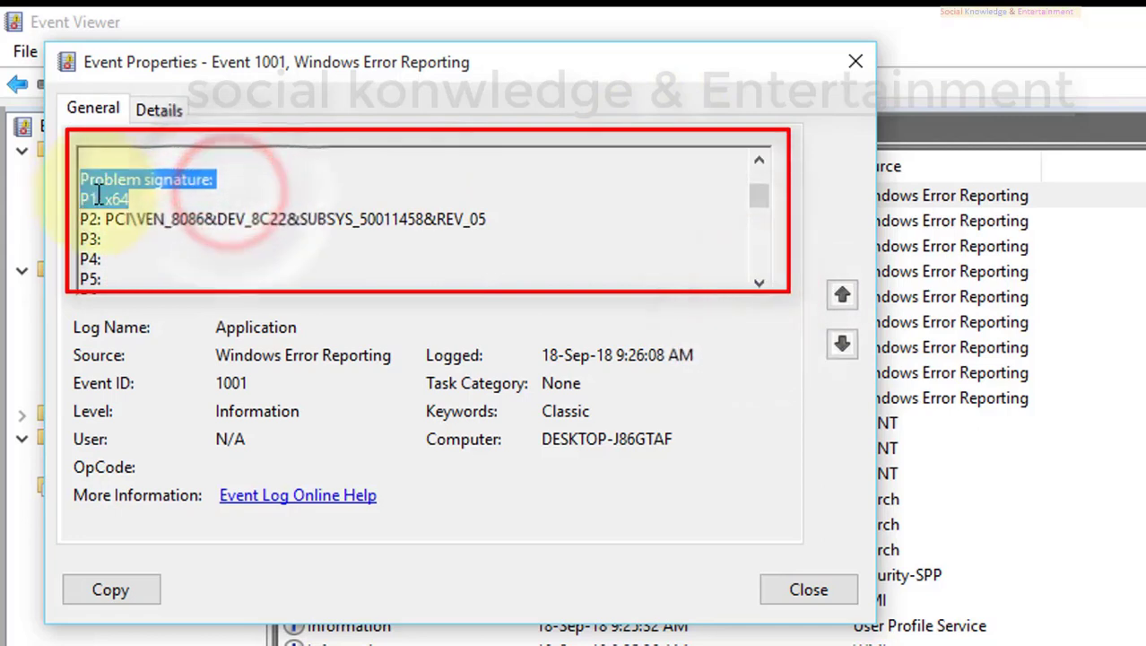
click(133, 206)
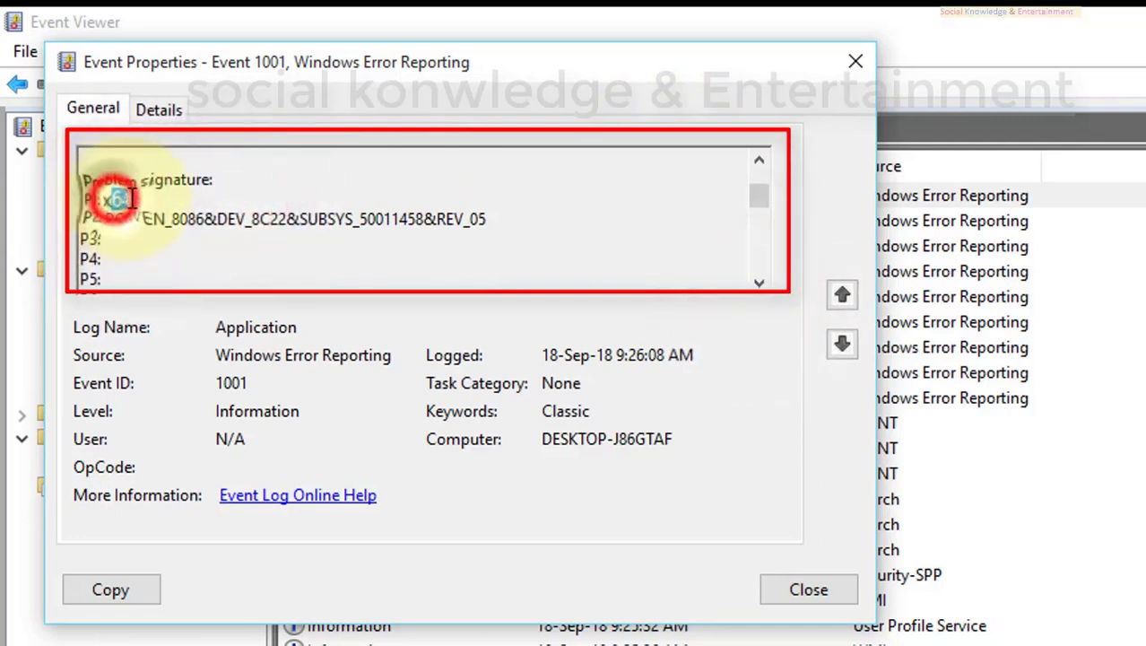
drag(113, 199, 519, 205)
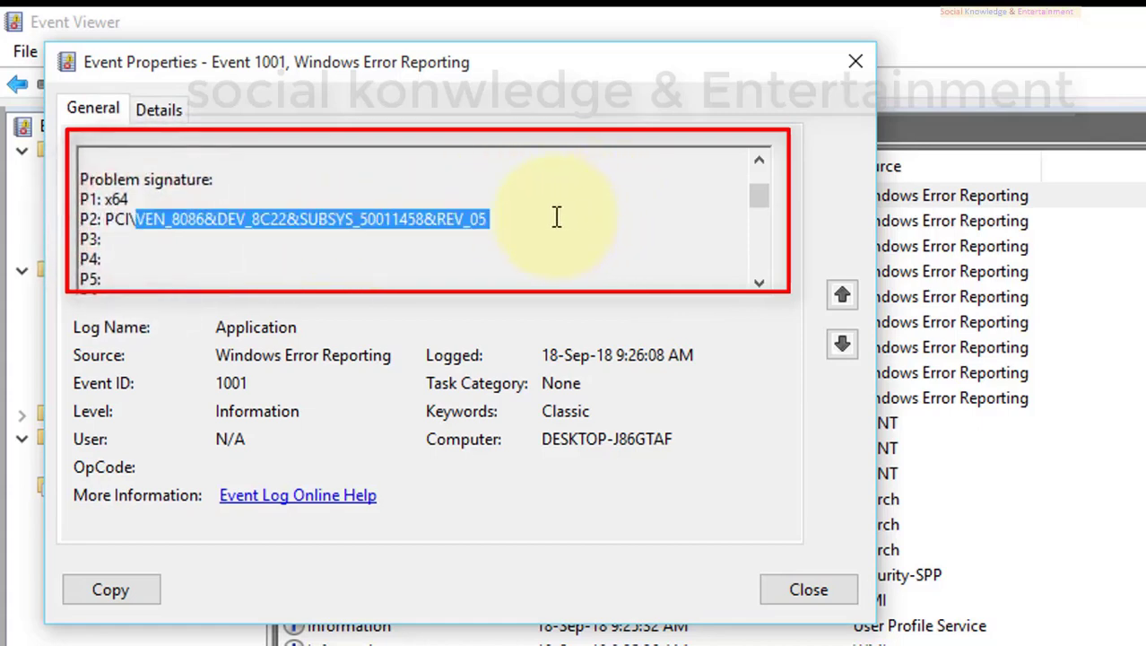
Examine the Attached files section, highlighting the file names DMI2EB4.tmp.log.xml and WER2F13.tmp.WERInternalMetadata.xml
drag(745, 288, 747, 287)
scroll(763, 285, down, 3)
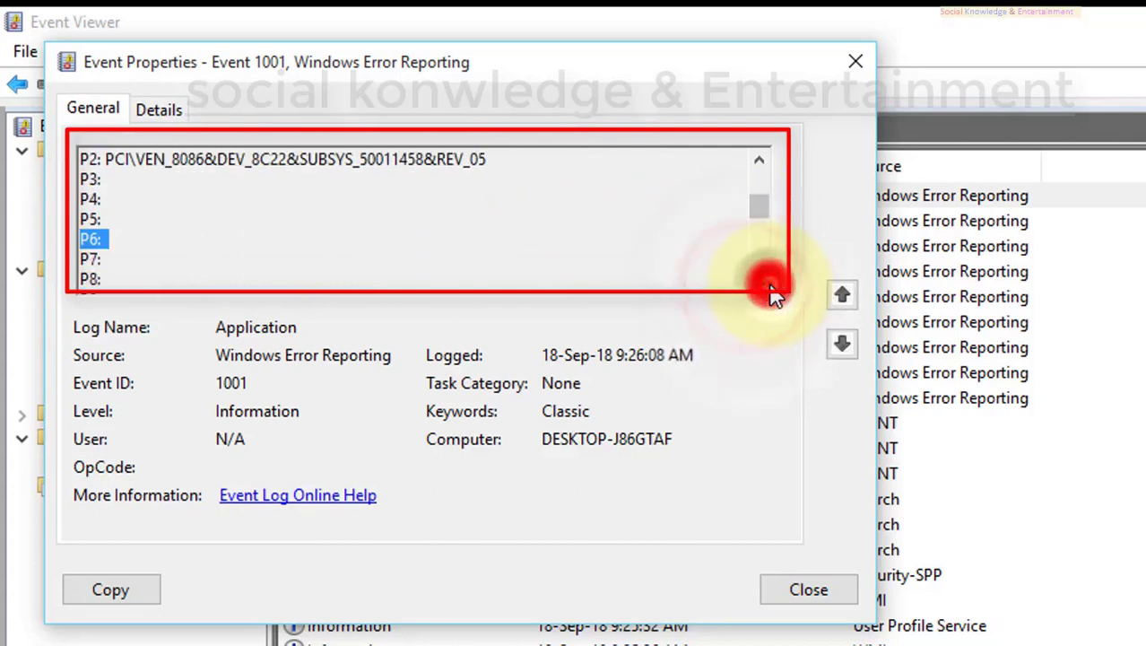
scroll(769, 283, down, 2)
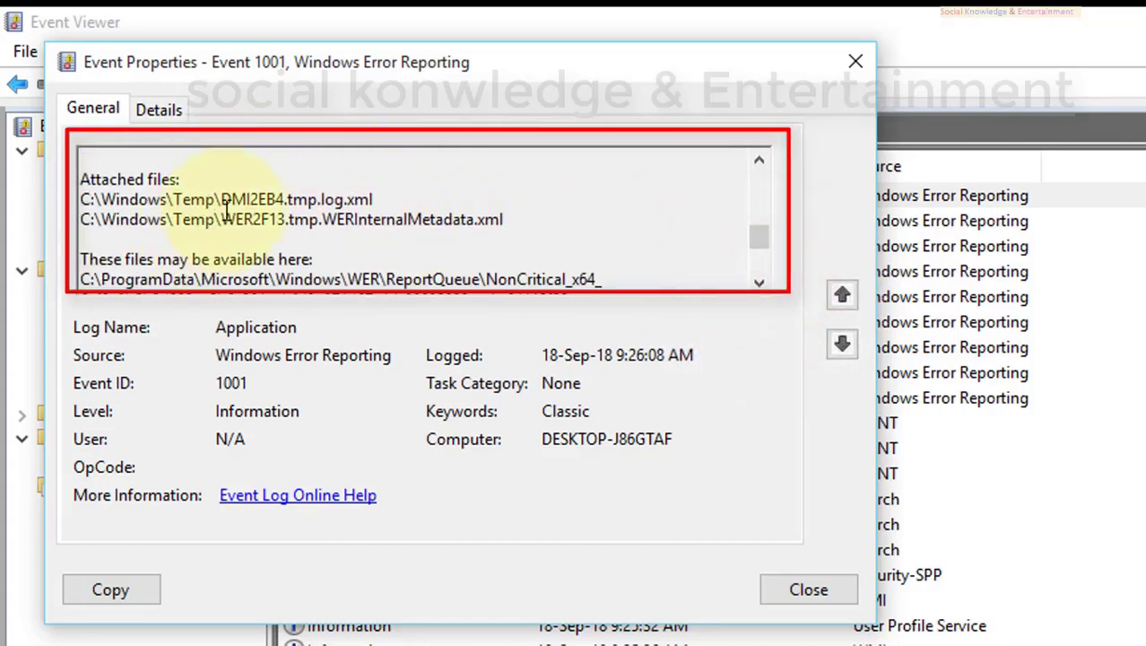
drag(222, 199, 379, 205)
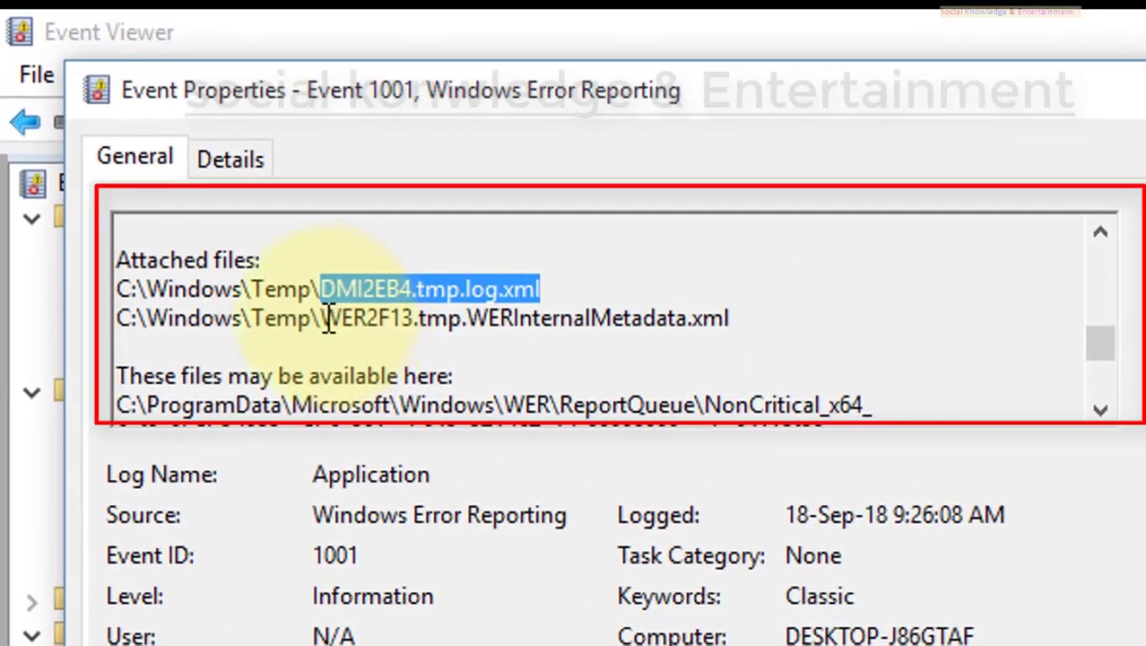
drag(326, 319, 725, 305)
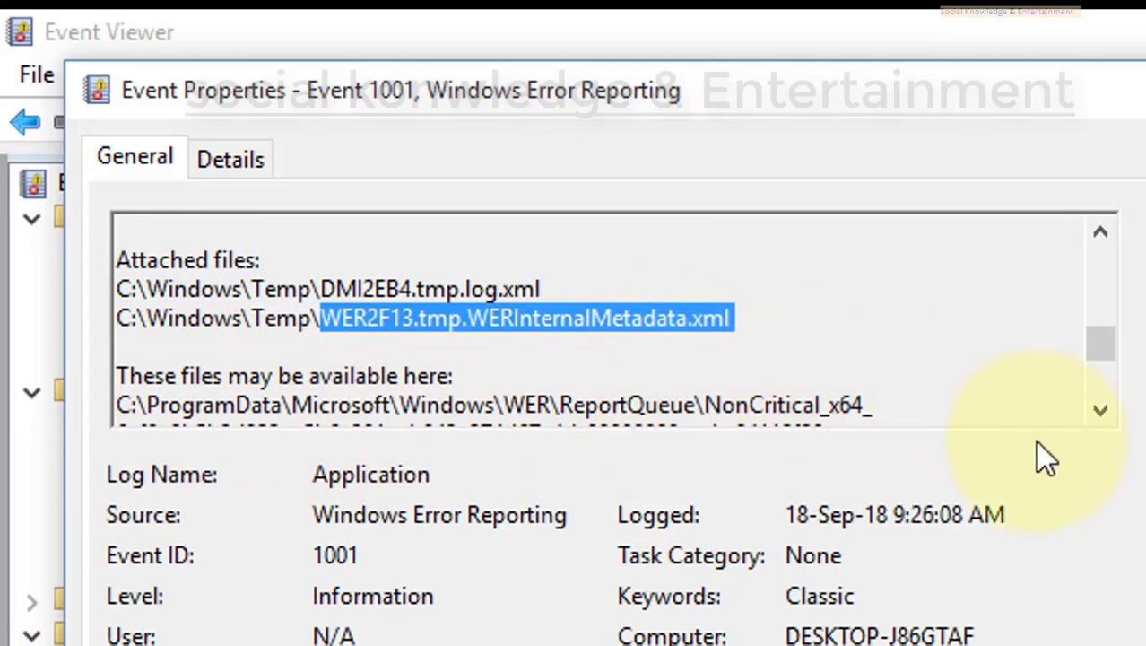
Examine the ReportQueue folder path listed under "These files may be available here", highlighting its ProgramData part and final folder name
click(1100, 411)
click(1100, 412)
click(1099, 412)
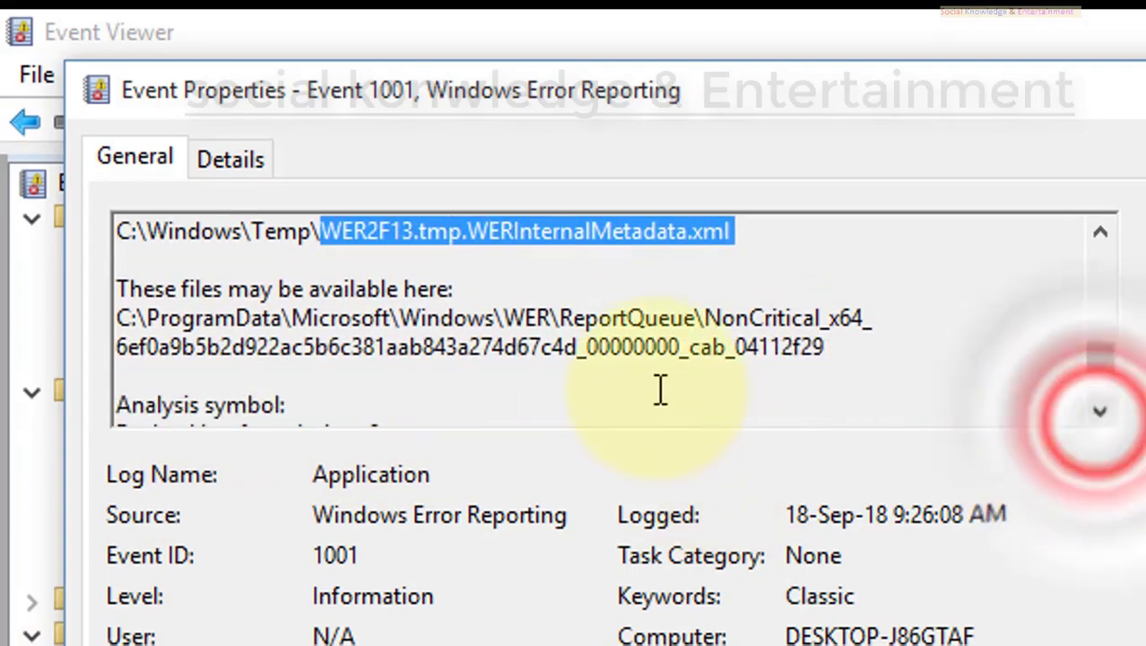
mouse_move(814, 343)
mouse_down()
mouse_move(282, 409)
mouse_move(26, 384)
mouse_up()
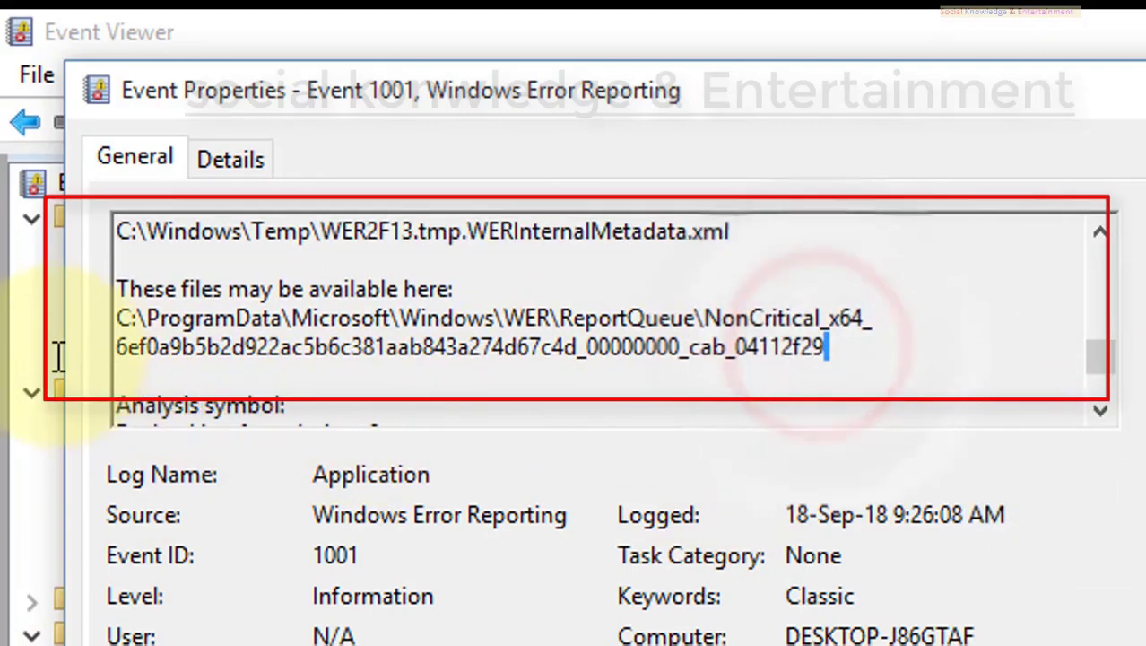
double_click(163, 352)
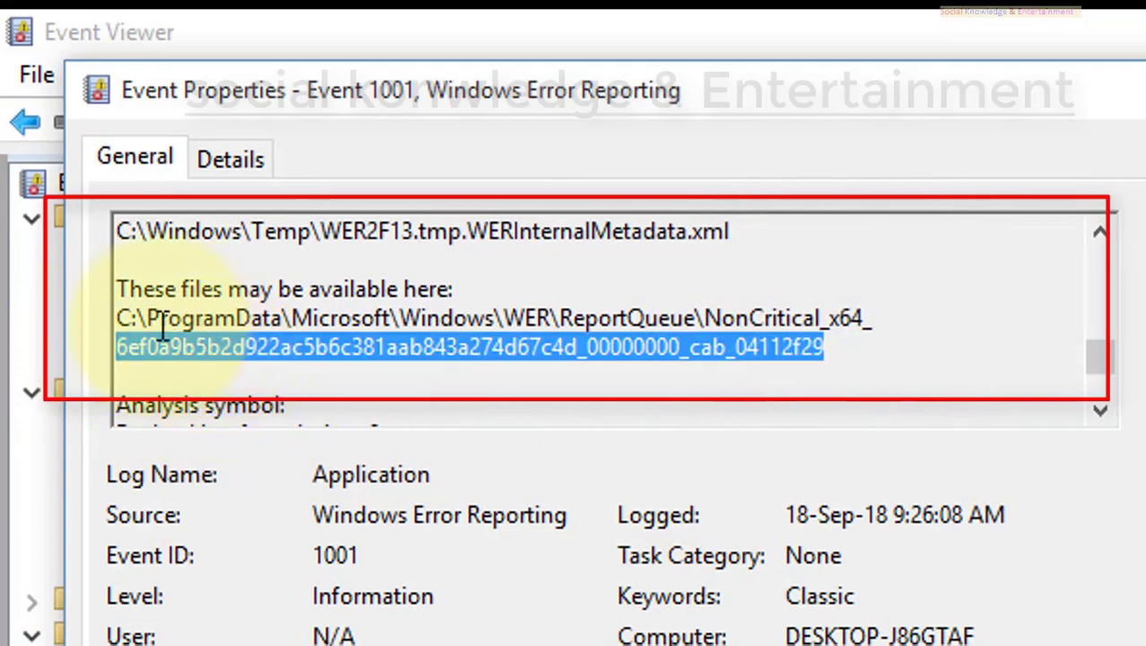
click(235, 309)
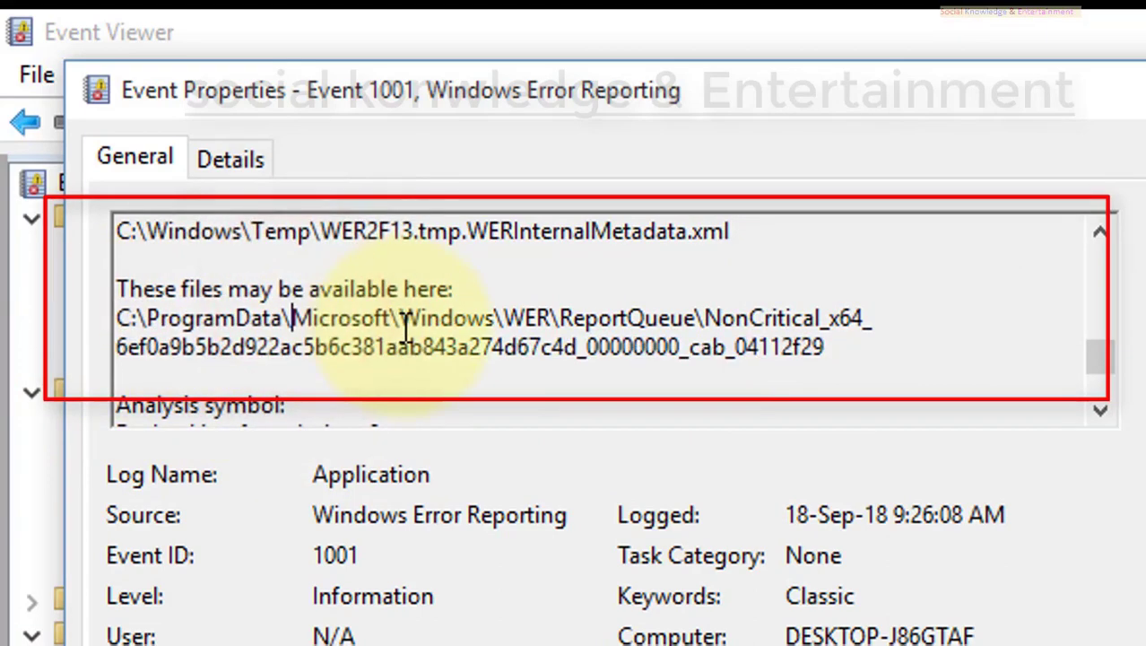
click(509, 315)
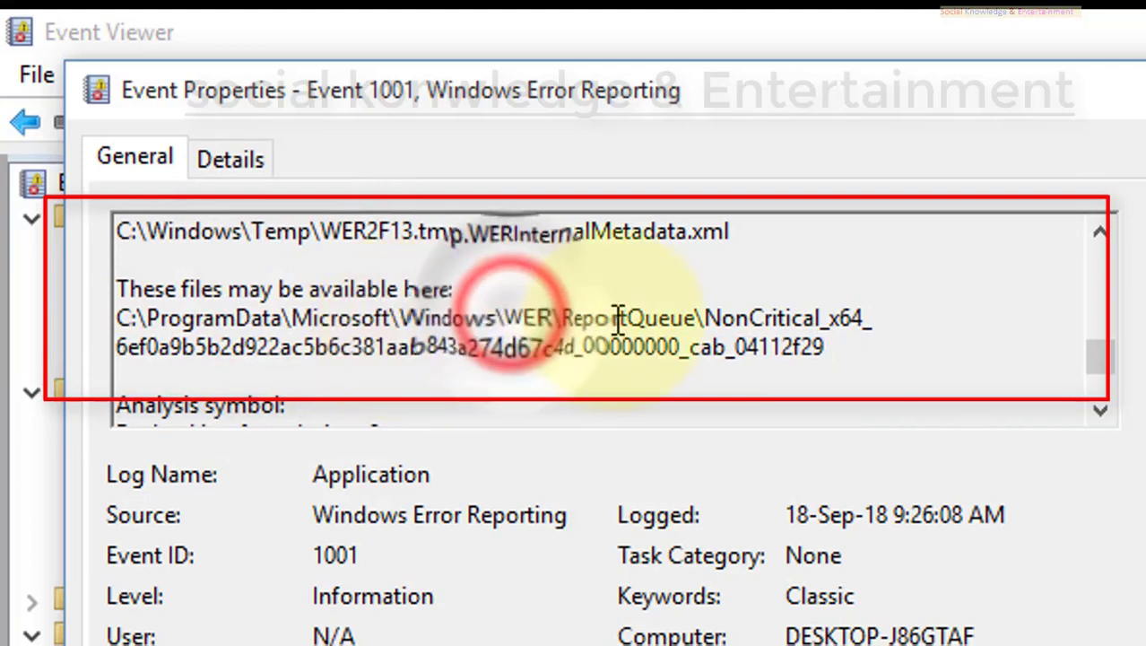
click(661, 323)
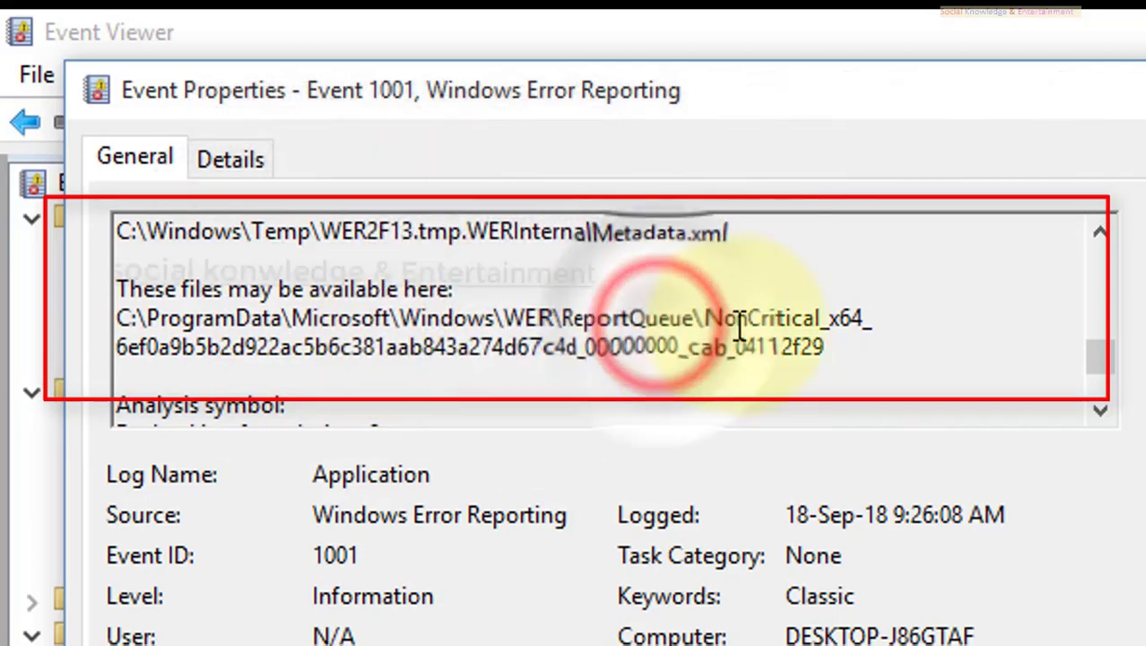
drag(832, 345, 152, 352)
click(572, 290)
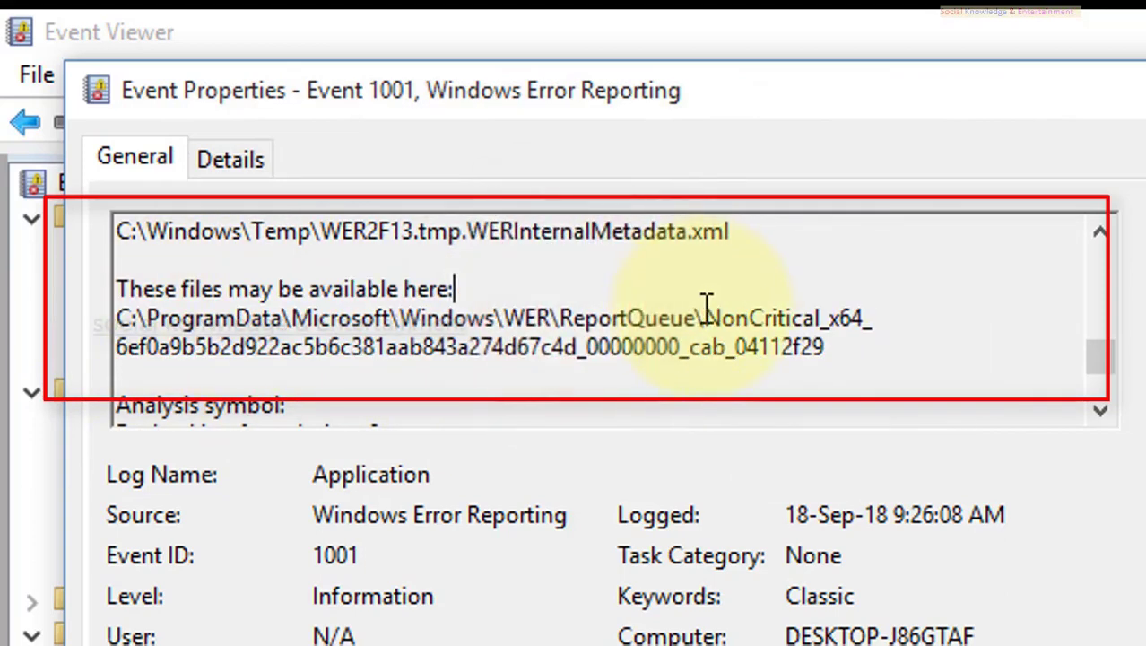
drag(705, 310, 95, 325)
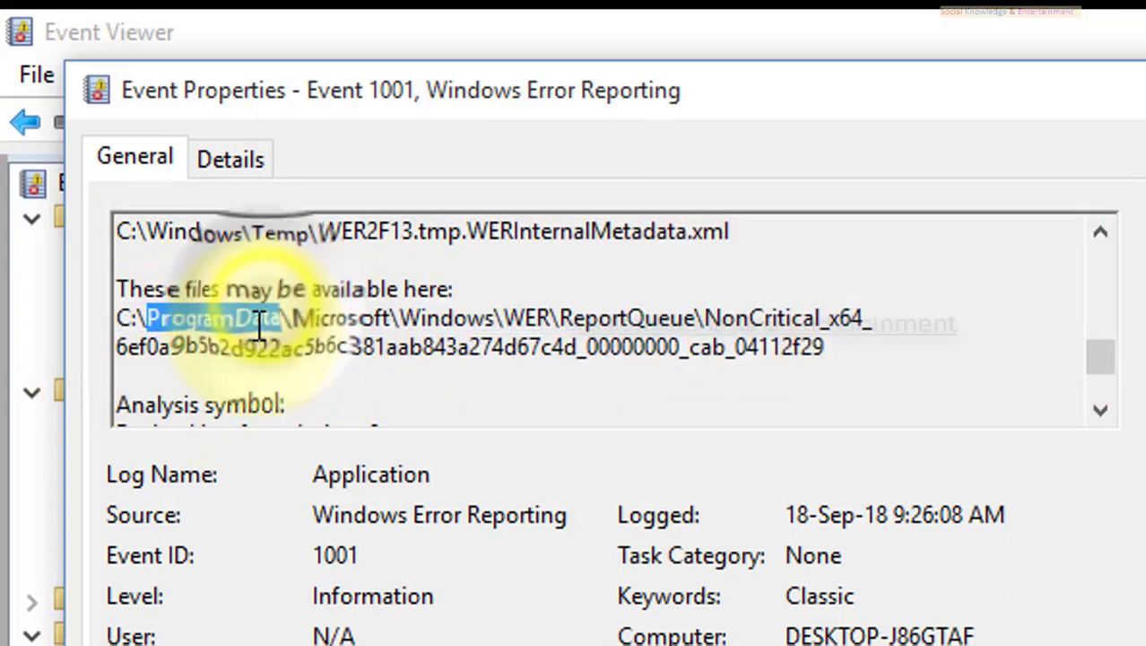
Copy the event's details and try to open the pasted text "Log Name: Application" through Windows Run
triple_click(260, 310)
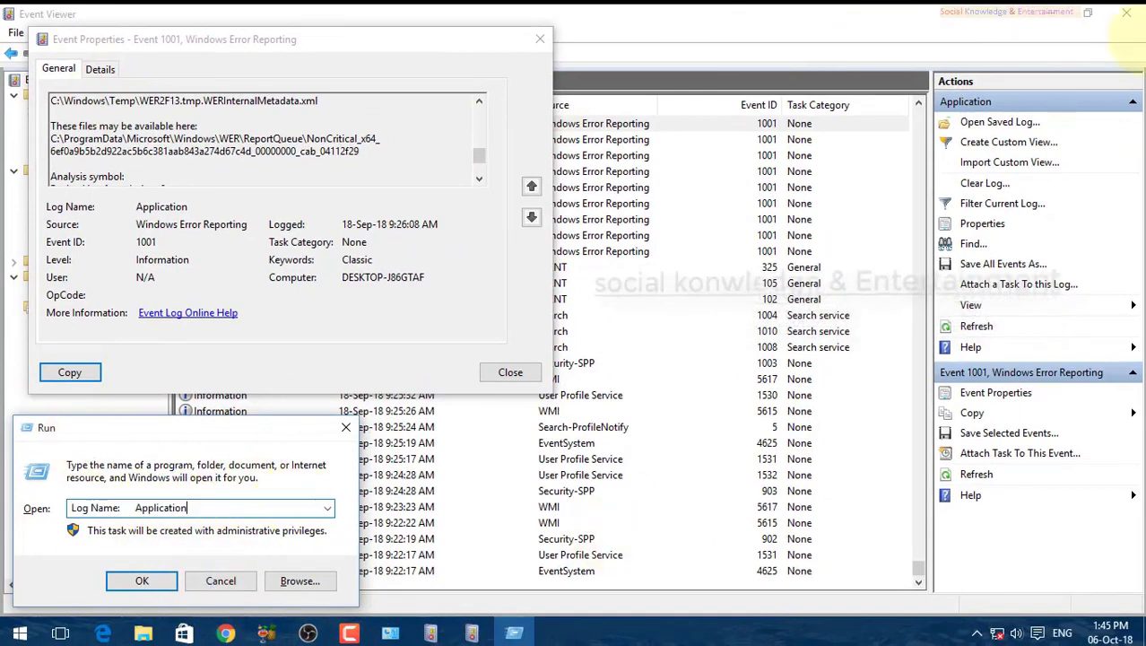
key(Return)
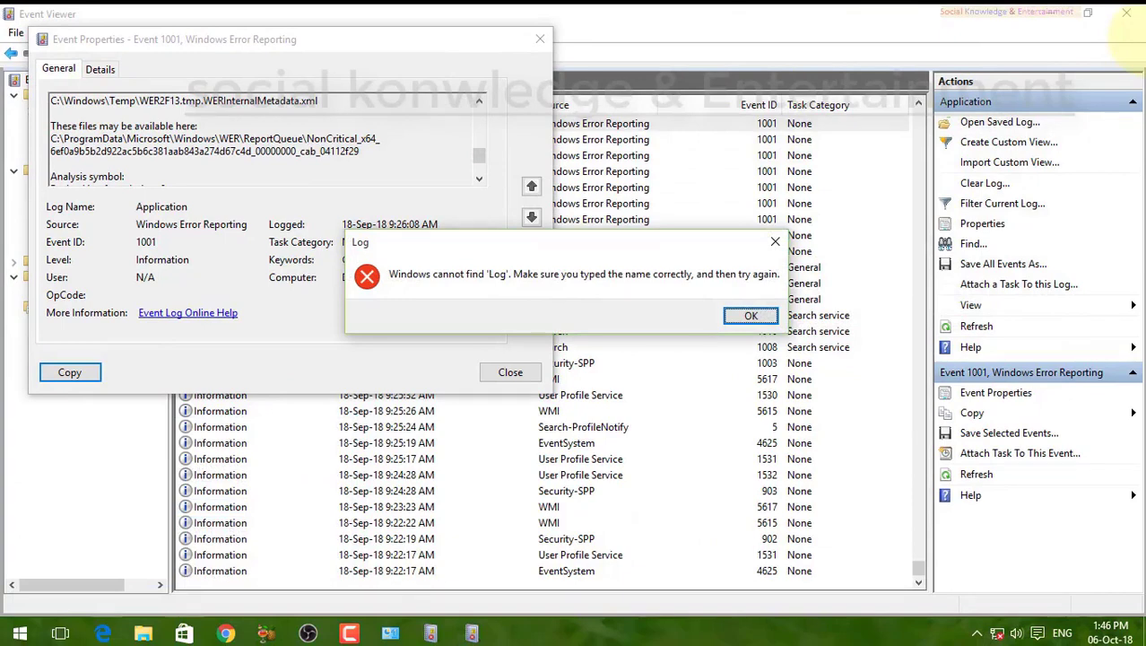